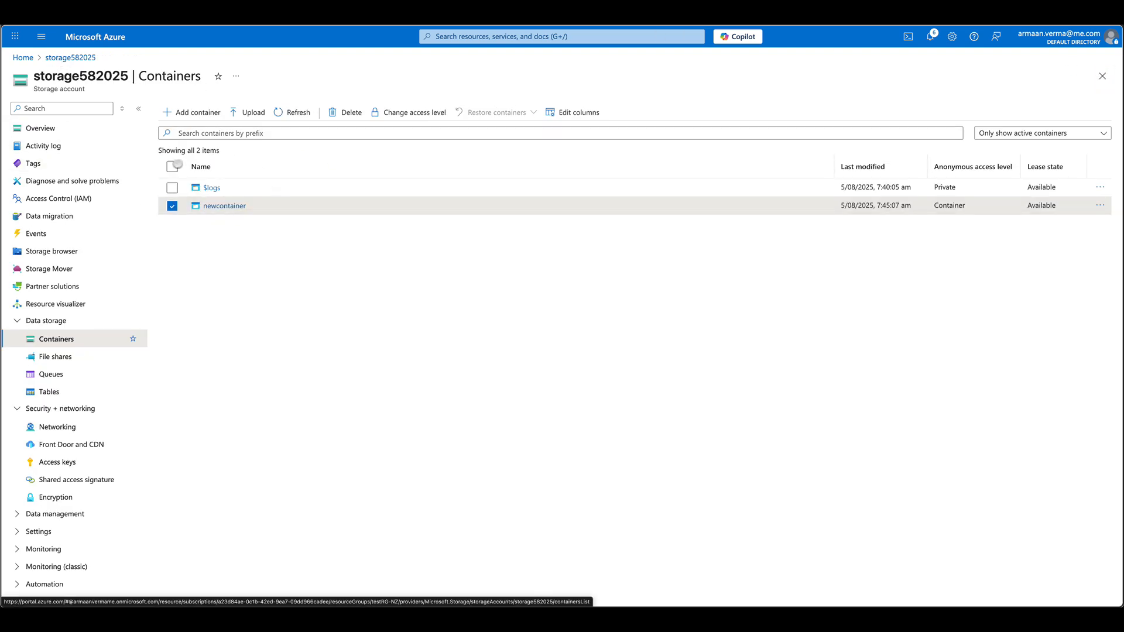
# - Open the File shares page of storage account storage582025
pyautogui.click(49, 355)
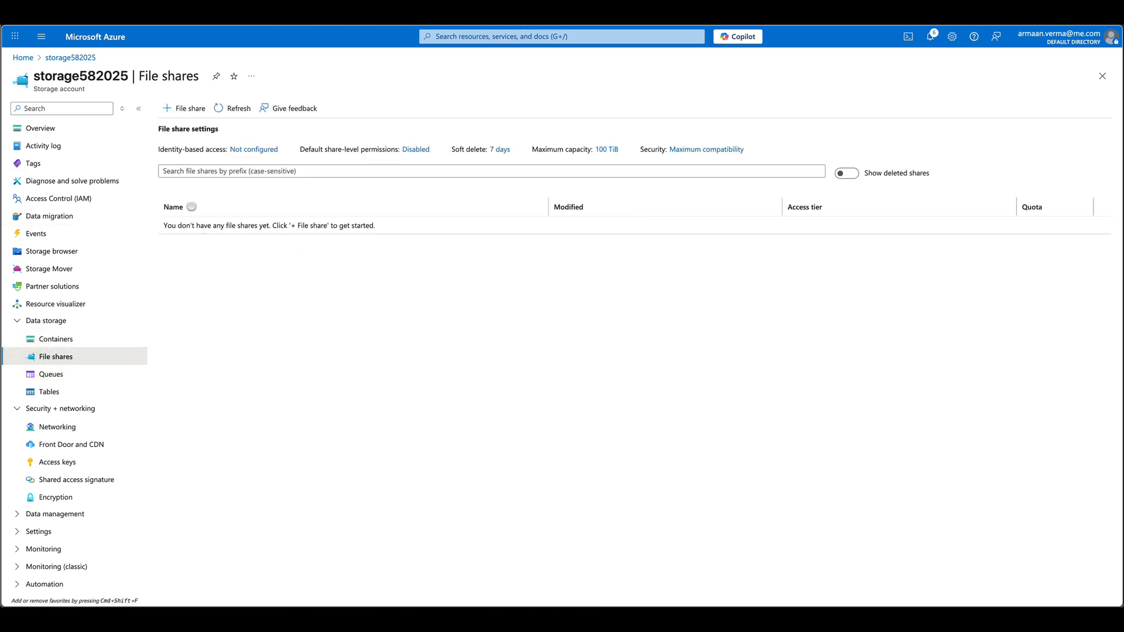
# - Name the new file share test-fs-05082025 and select the Transaction optimized access tier
pyautogui.click(176, 110)
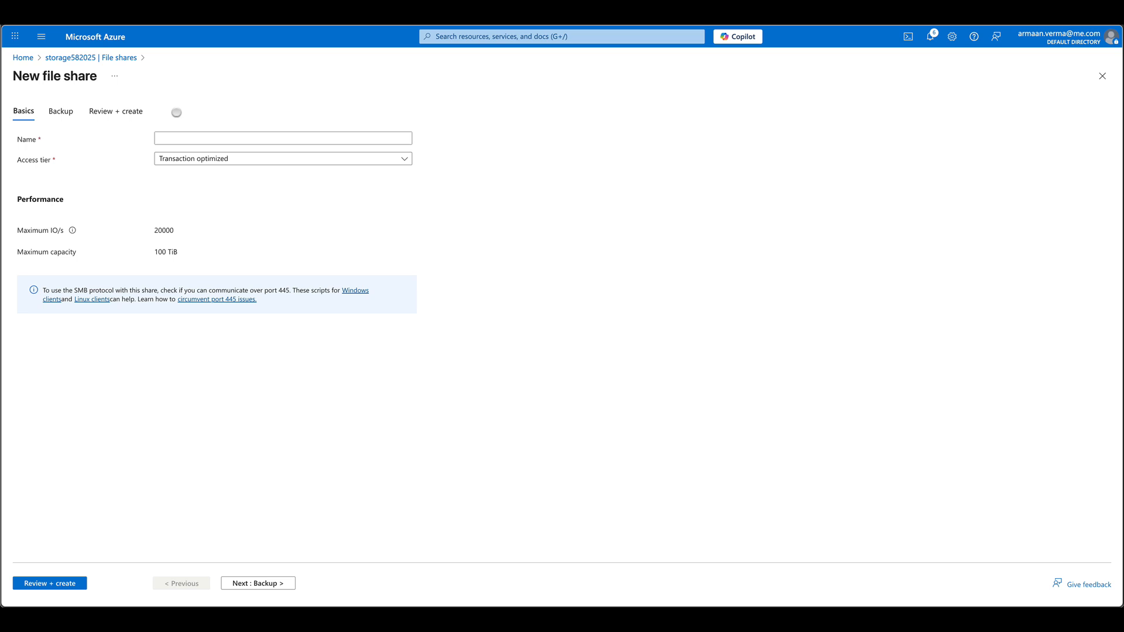
pyautogui.click(203, 136)
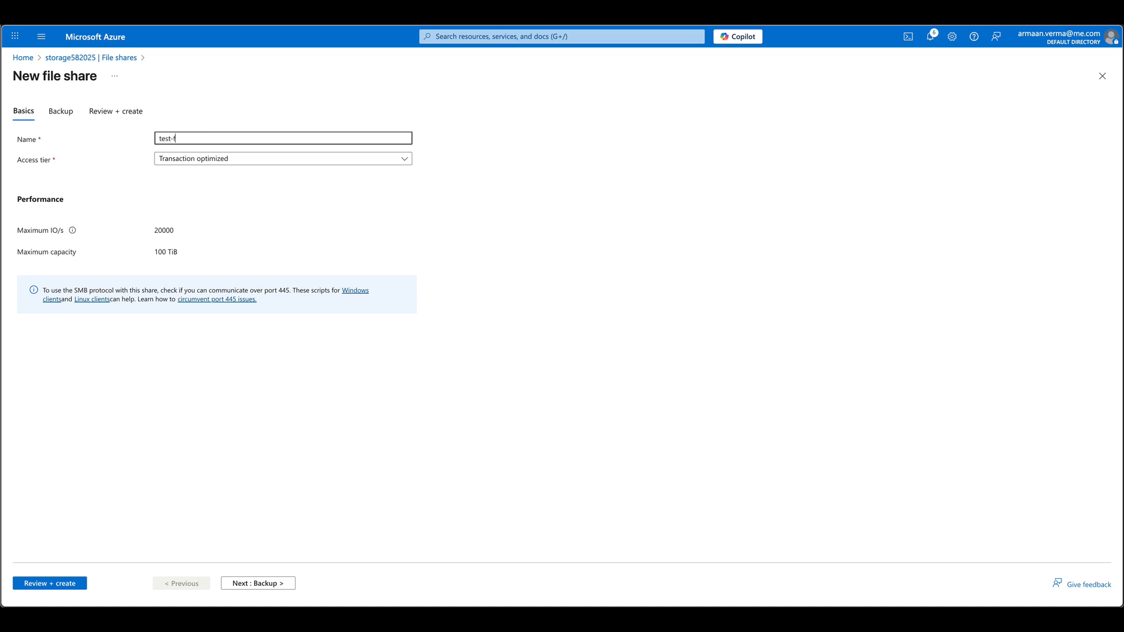
pyautogui.write('test-fs-05082025')
pyautogui.click(202, 158)
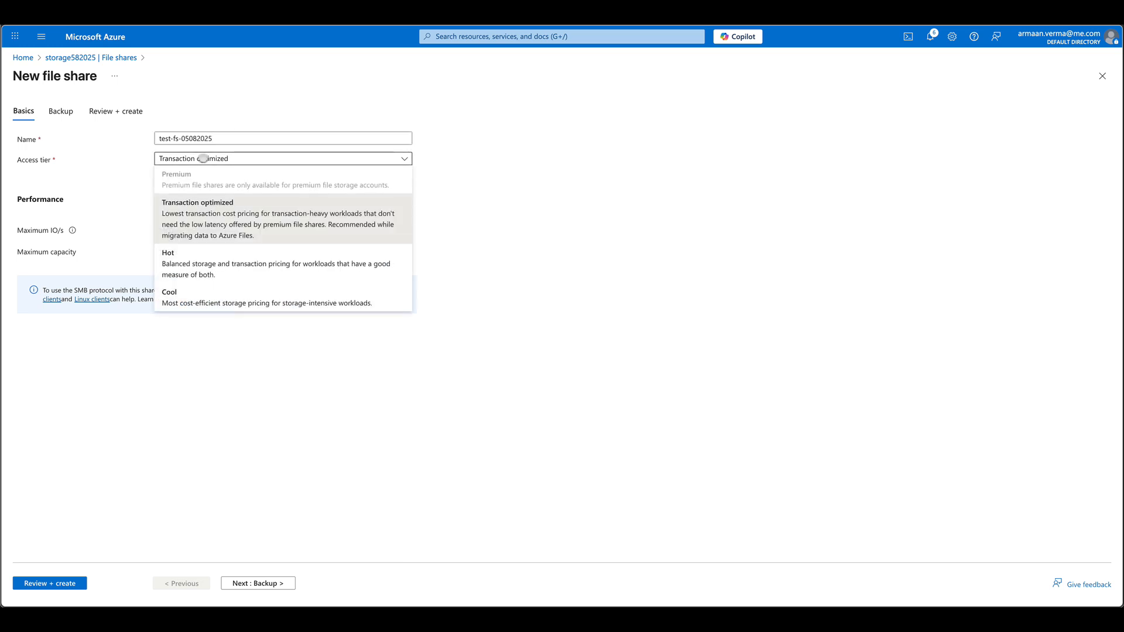
pyautogui.click(237, 239)
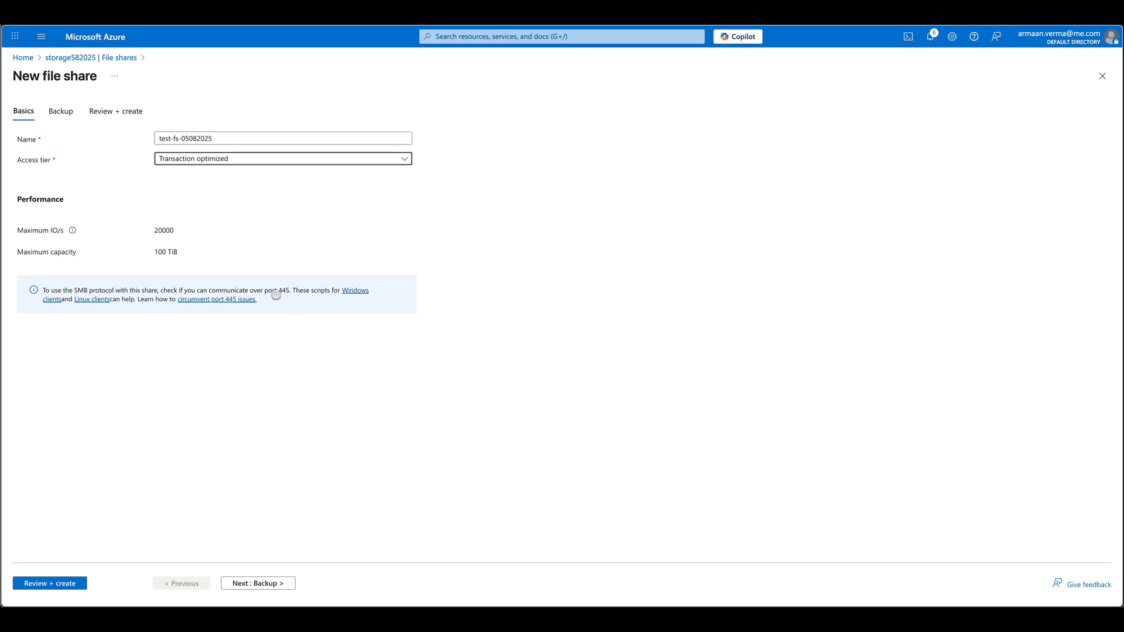
# - Disable backup, create the test-fs-05082025 share, and return to the portal home page
pyautogui.click(59, 111)
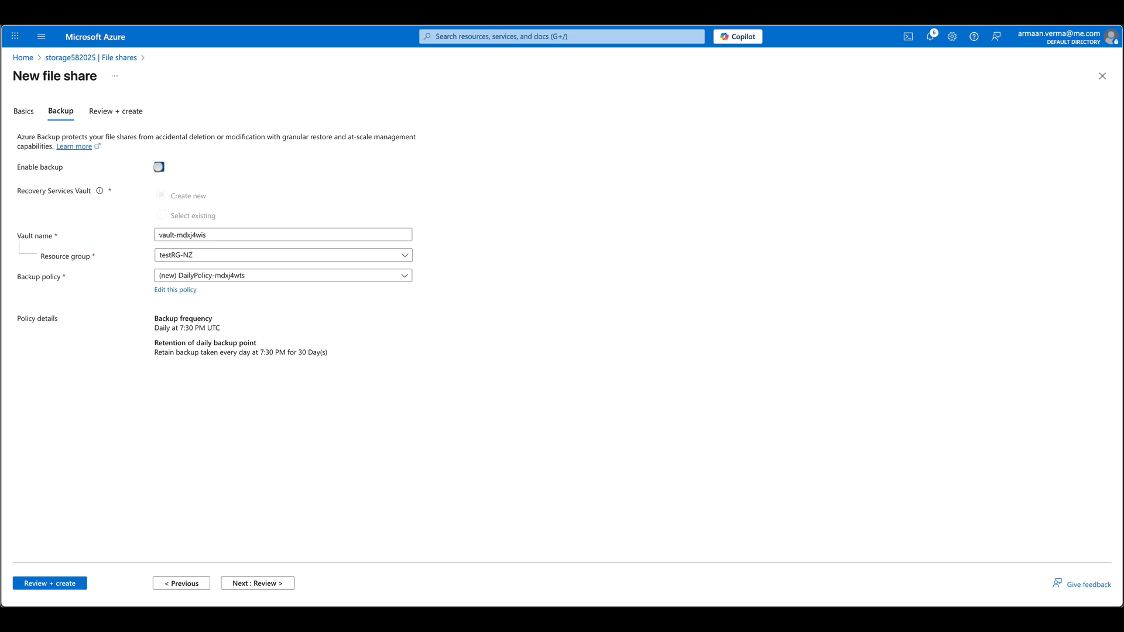
pyautogui.click(159, 167)
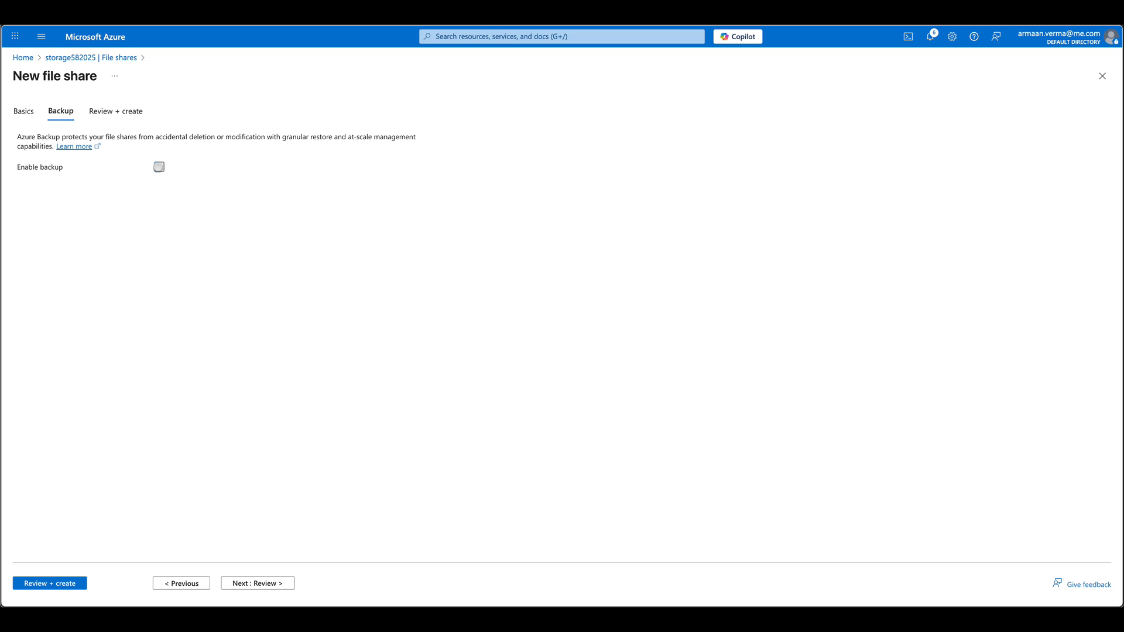
pyautogui.click(105, 115)
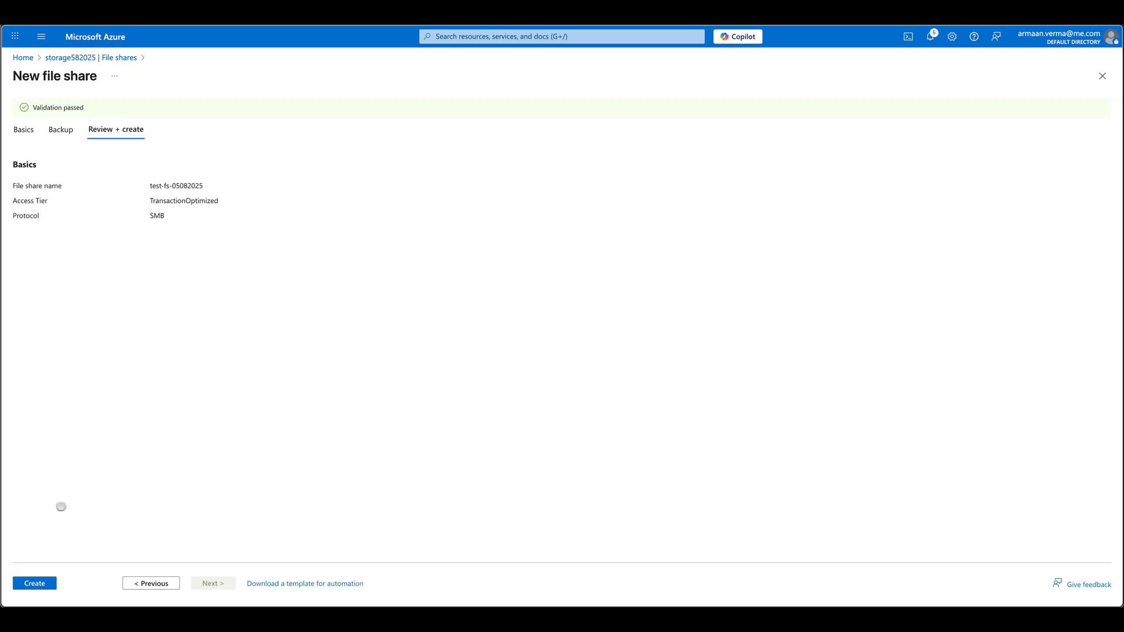
pyautogui.click(49, 581)
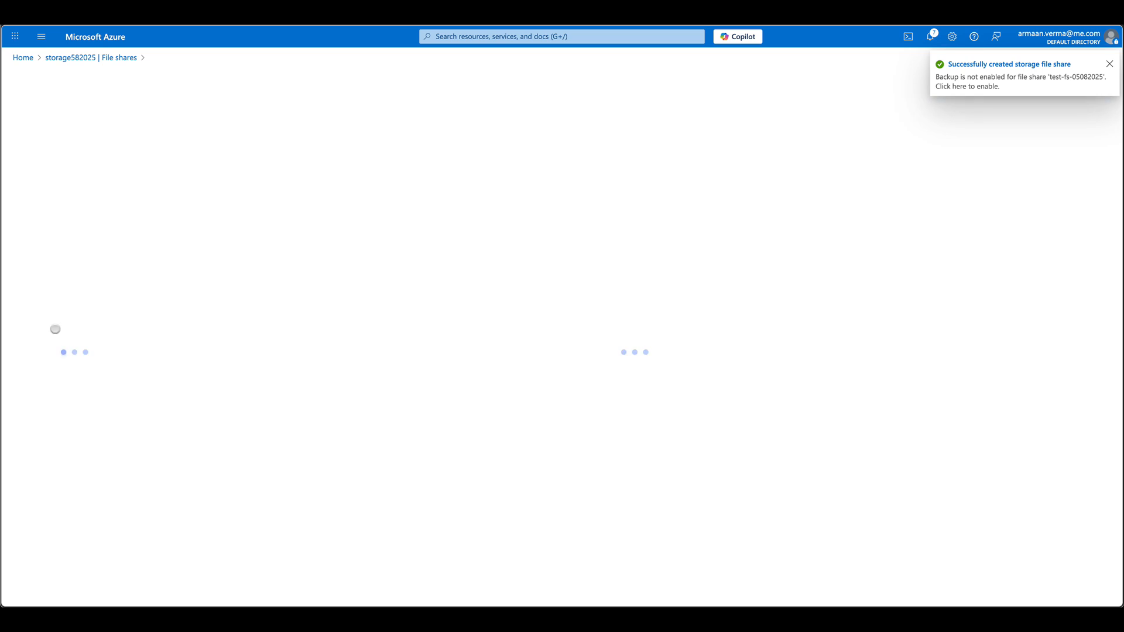
pyautogui.keyDown('super'); pyautogui.click(87, 35); pyautogui.keyUp('super')
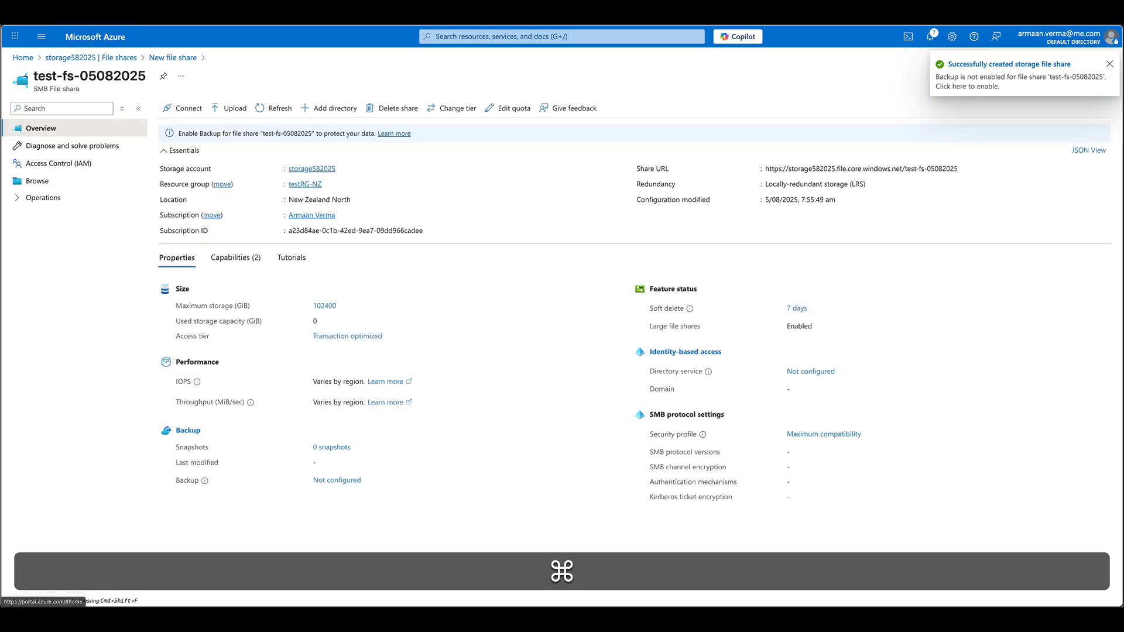
pyautogui.click(199, 14)
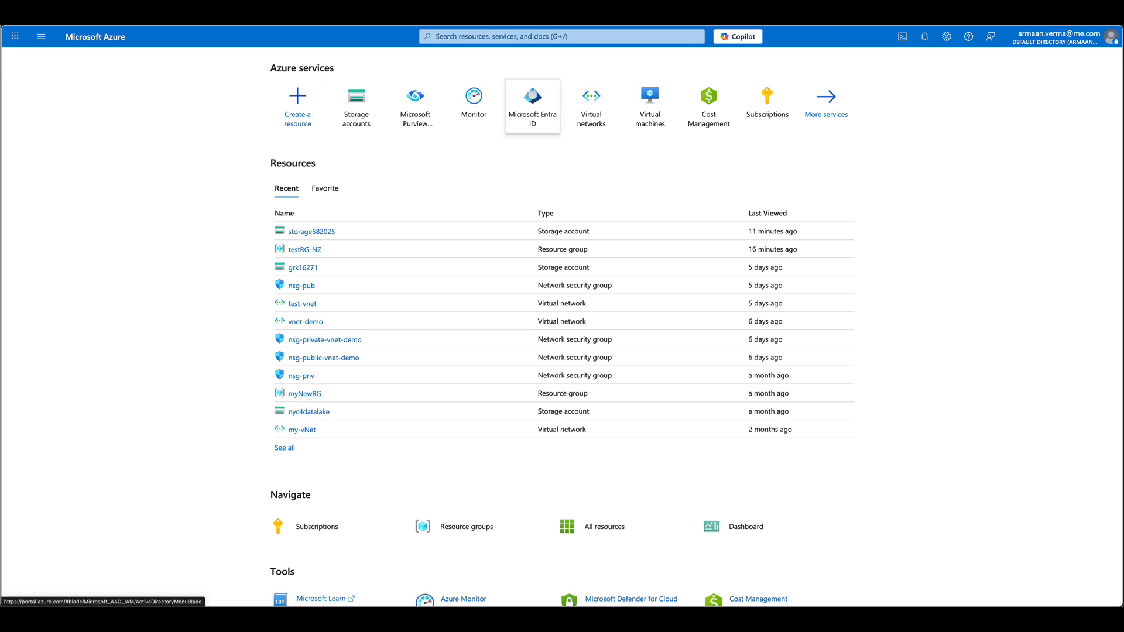
# - Start creating a new virtual machine from the Virtual machines list
pyautogui.click(651, 104)
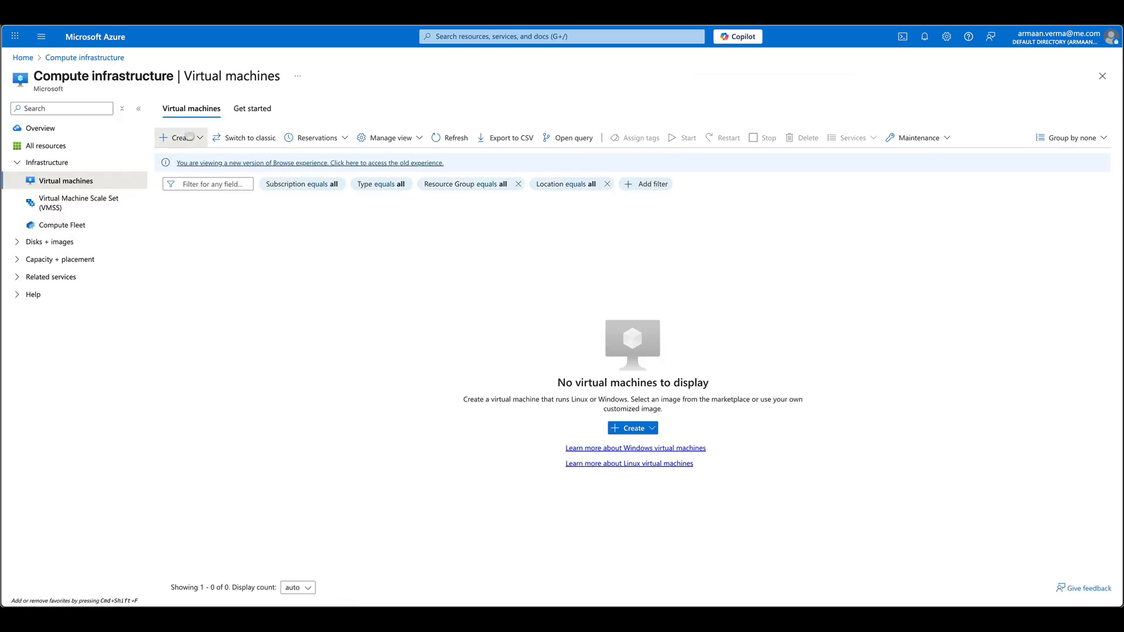
pyautogui.click(190, 136)
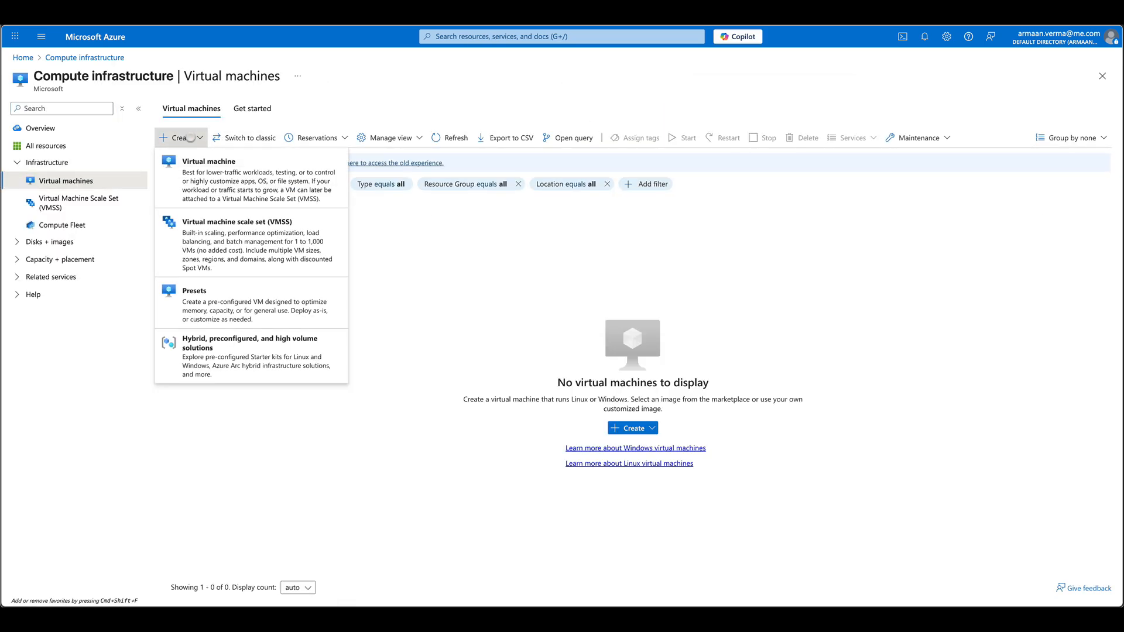
pyautogui.click(242, 183)
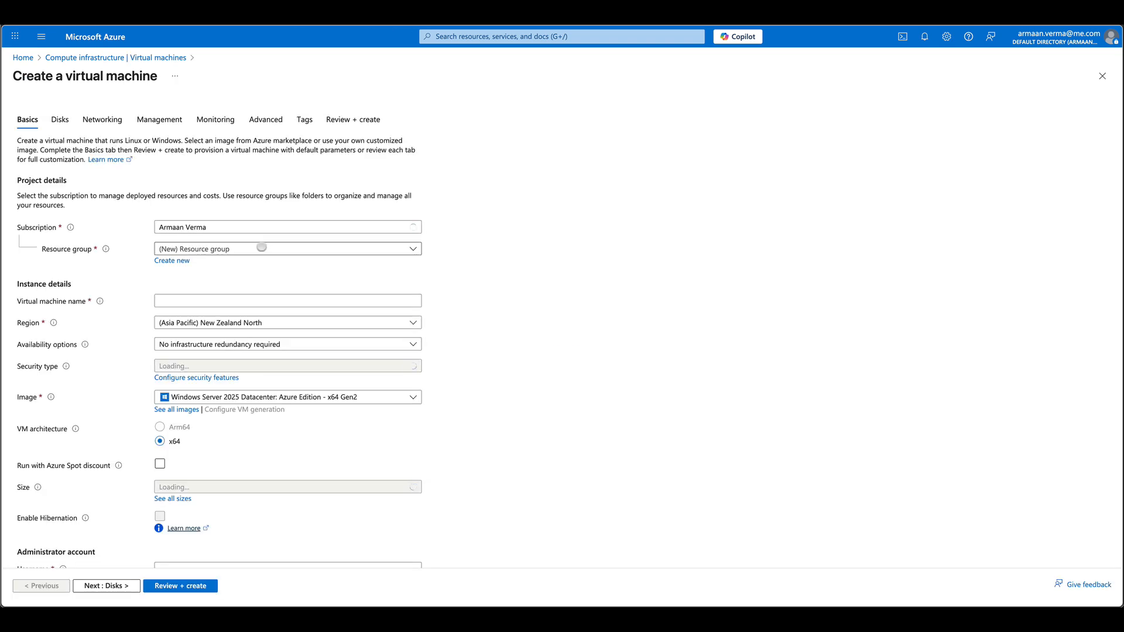
# - Place the VM in resource group testRG-NZ and name it windows-vm
pyautogui.click(261, 248)
pyautogui.click(240, 303)
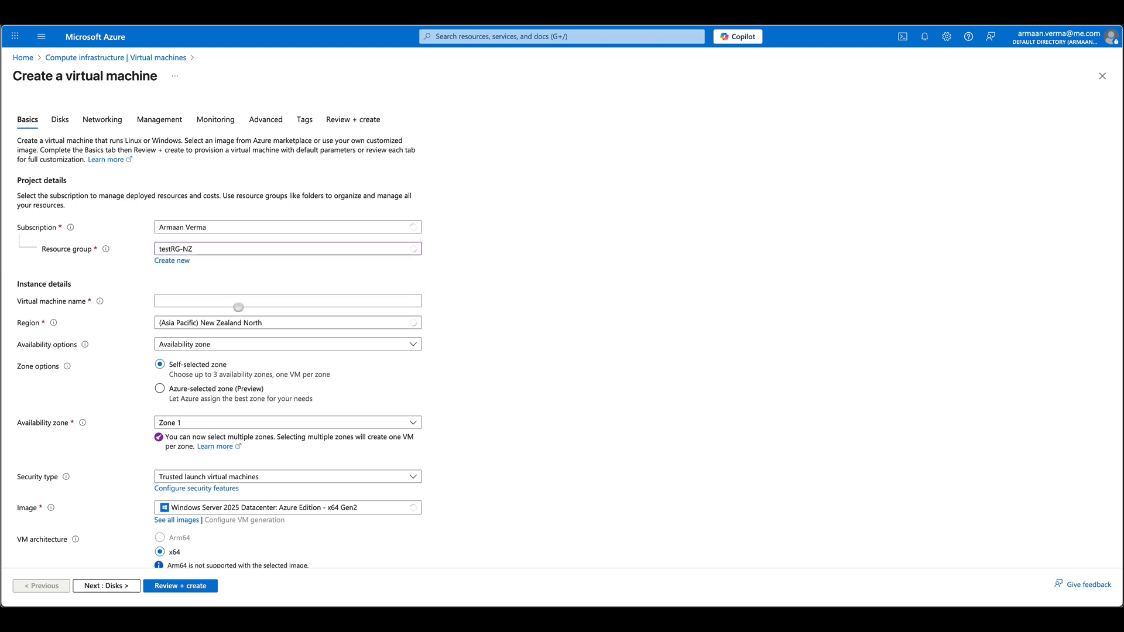
pyautogui.click(237, 301)
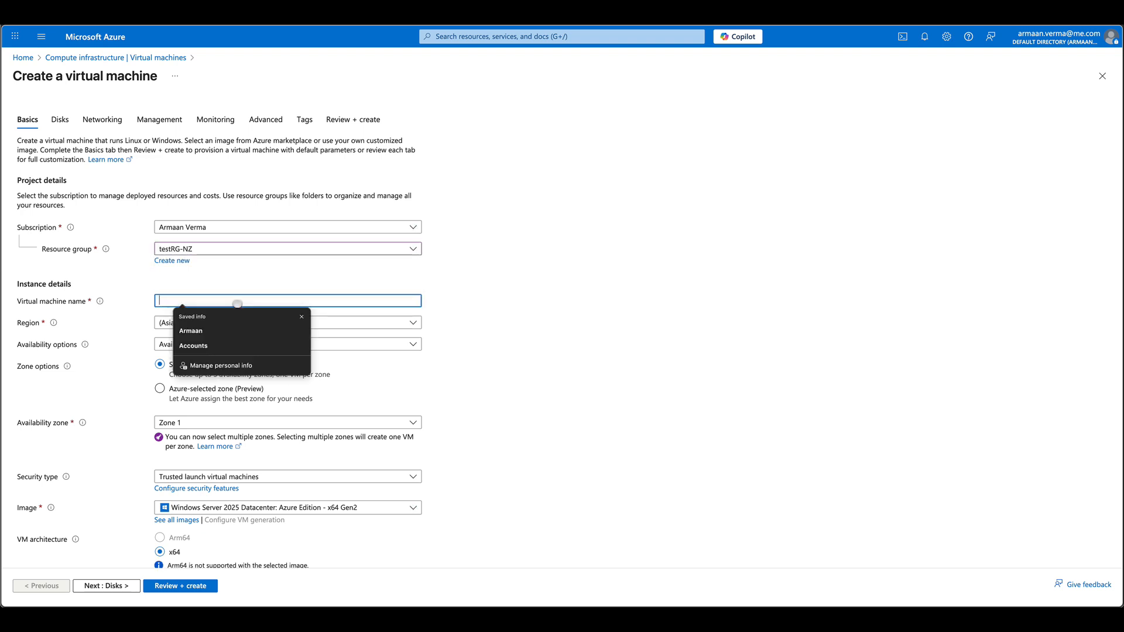
pyautogui.write('ubuntu-')
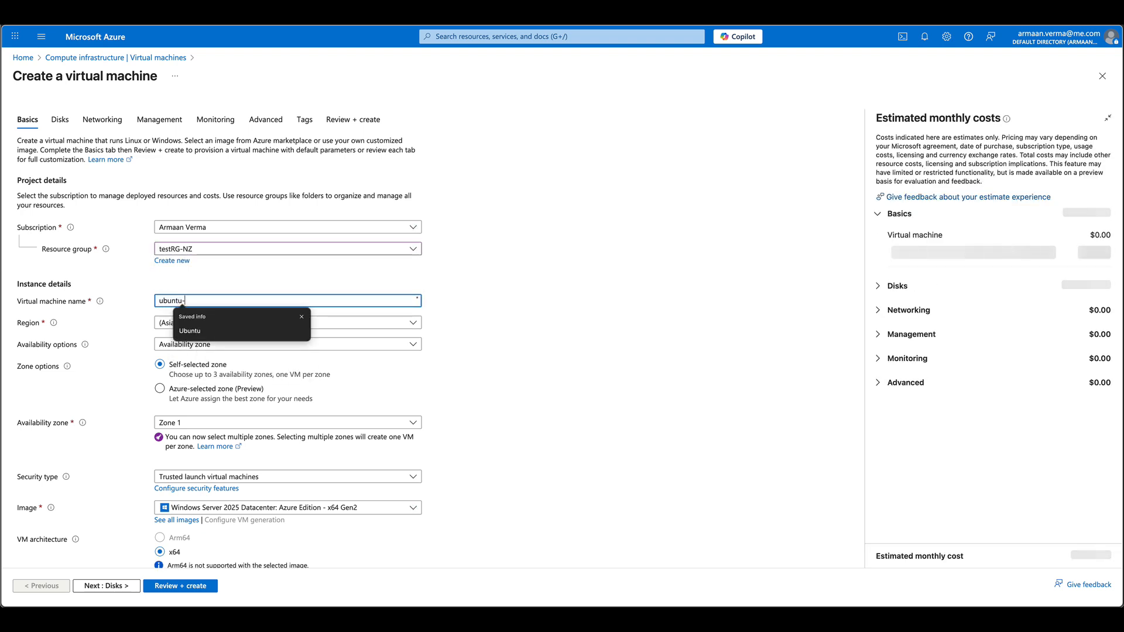
pyautogui.write('vm')
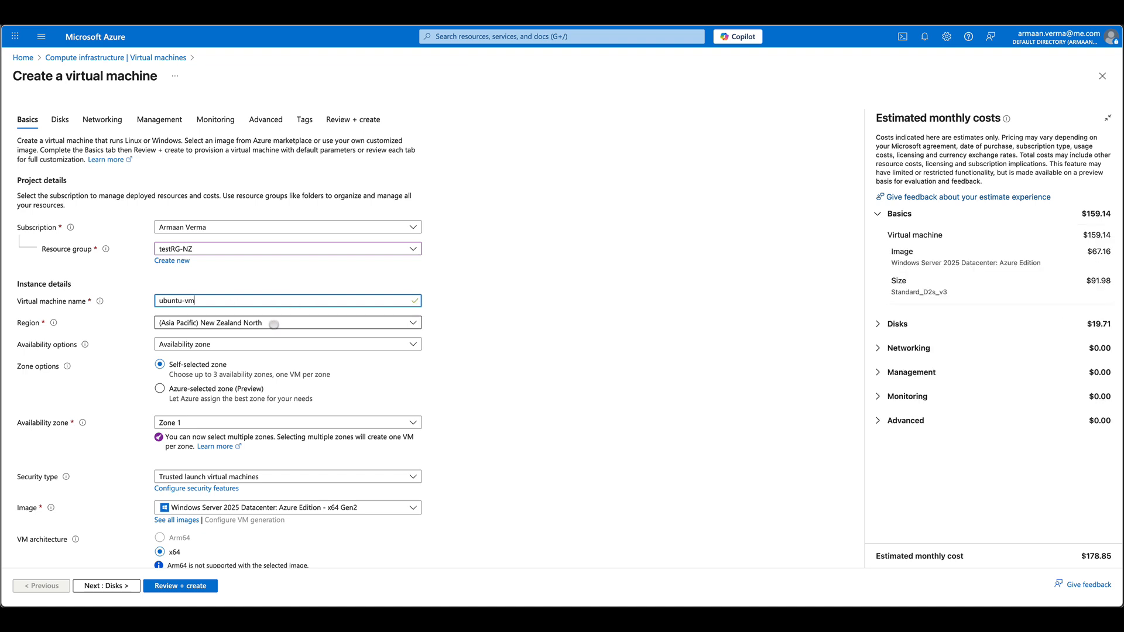
pyautogui.scroll(-3, 275, 323)
pyautogui.scroll(-1, 252, 323)
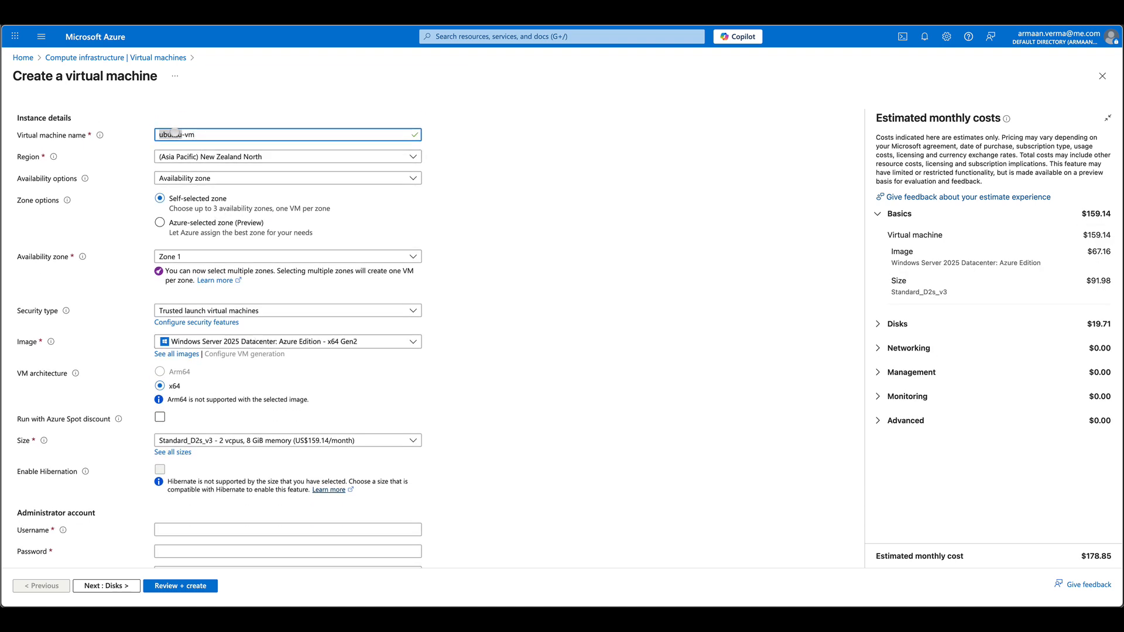
pyautogui.write('windows')
pyautogui.scroll(-2, 225, 362)
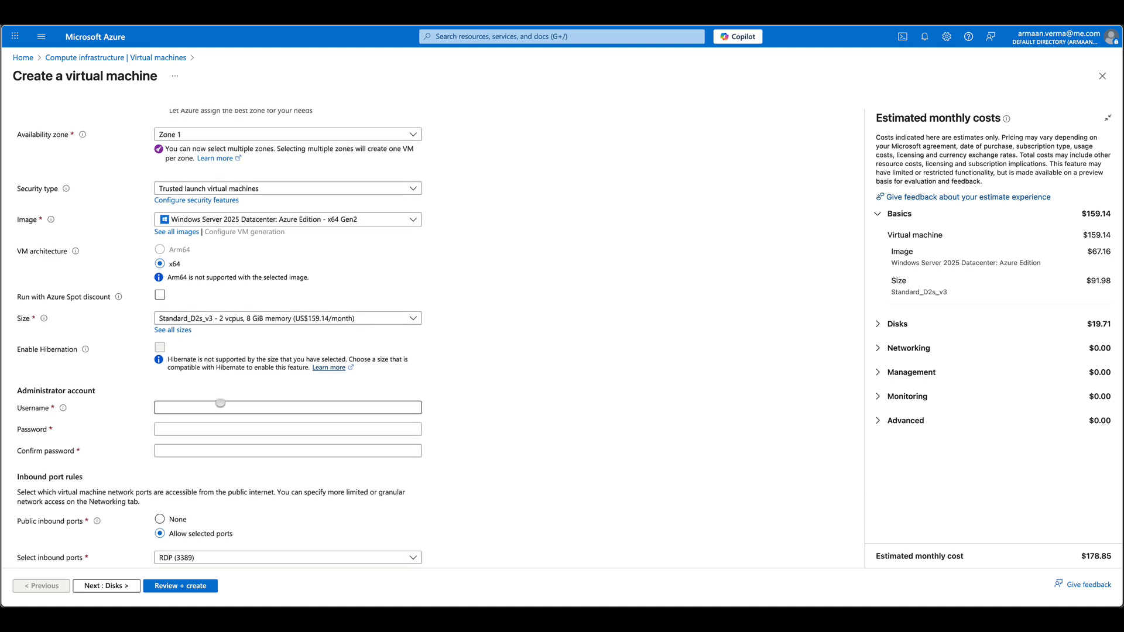
# - Enter administrator username azureuser and the same password in both password fields
pyautogui.click(195, 401)
pyautogui.write('azure')
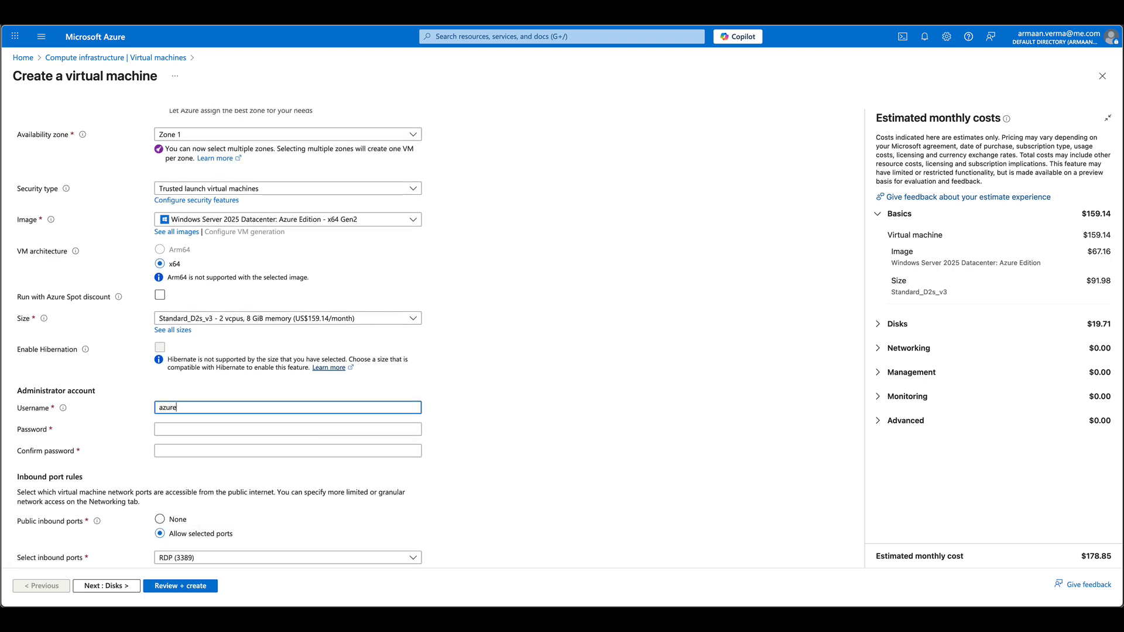
pyautogui.write('user')
pyautogui.press('Tab')
pyautogui.write('•')
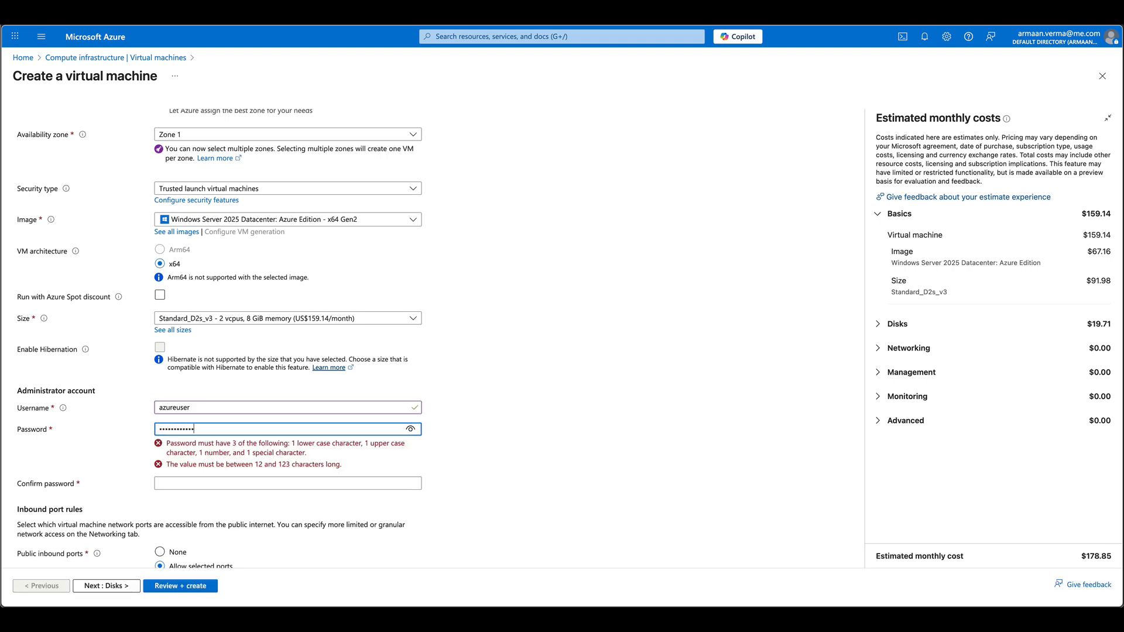
pyautogui.write('•')
pyautogui.press('Tab')
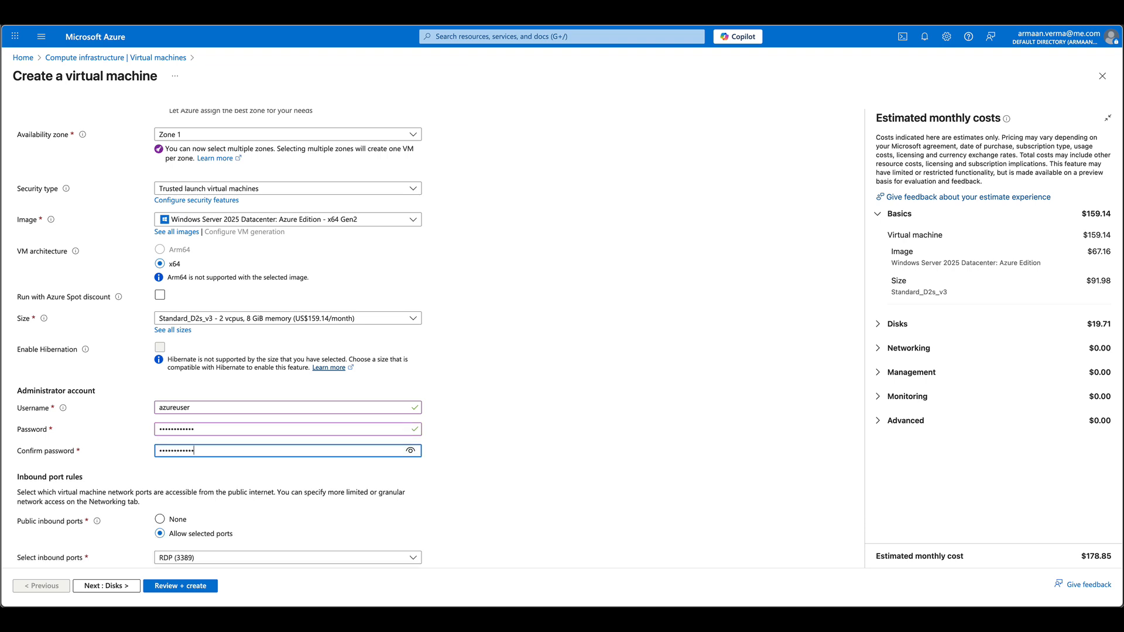
pyautogui.click(404, 450)
pyautogui.click(405, 450)
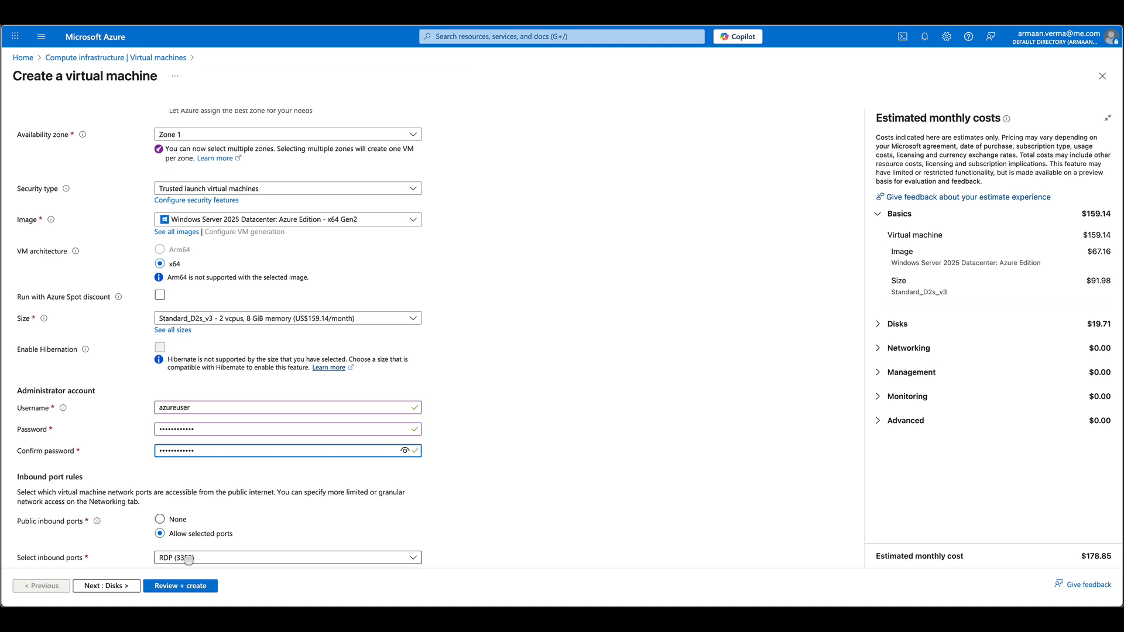
# - Enable Ultra Disk compatibility and put the VM on the PublicSN subnet
pyautogui.click(125, 584)
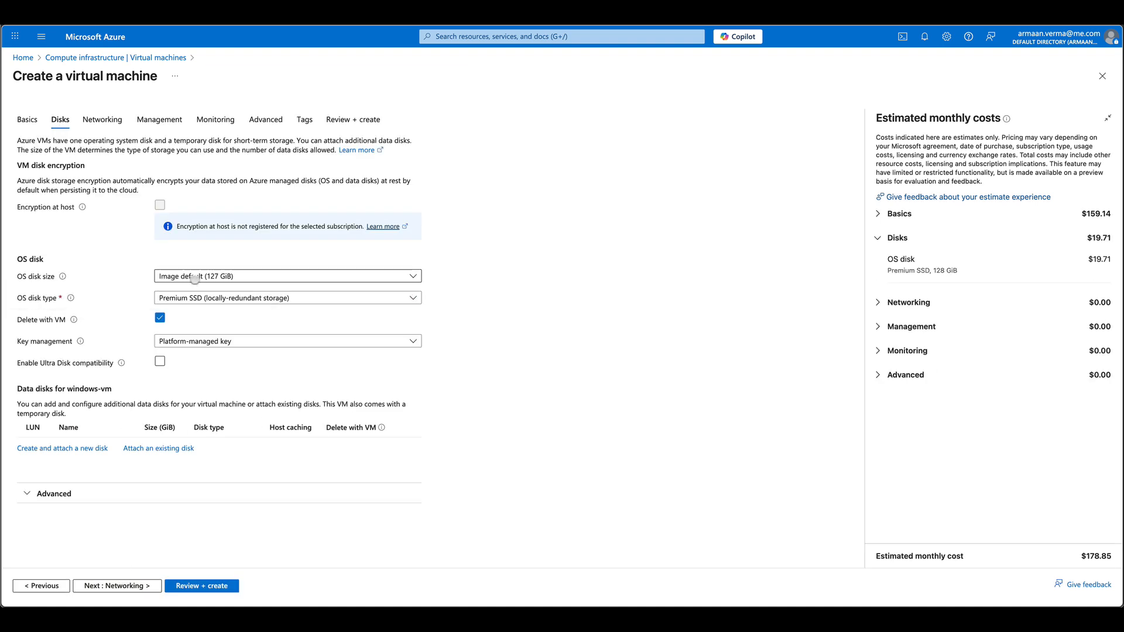
pyautogui.click(161, 361)
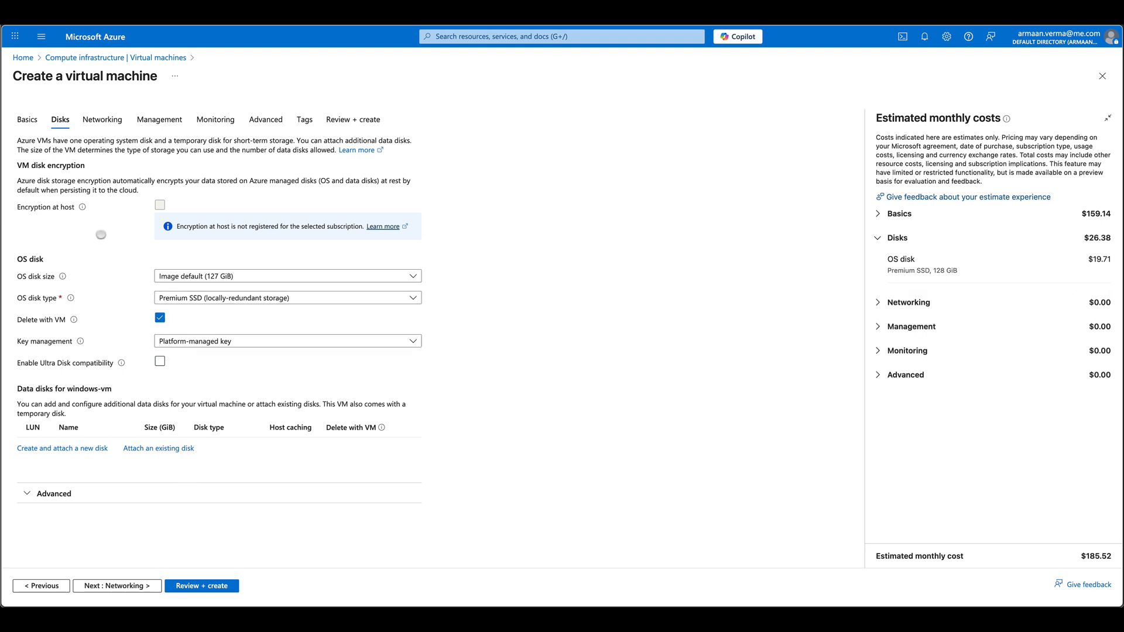
pyautogui.click(103, 120)
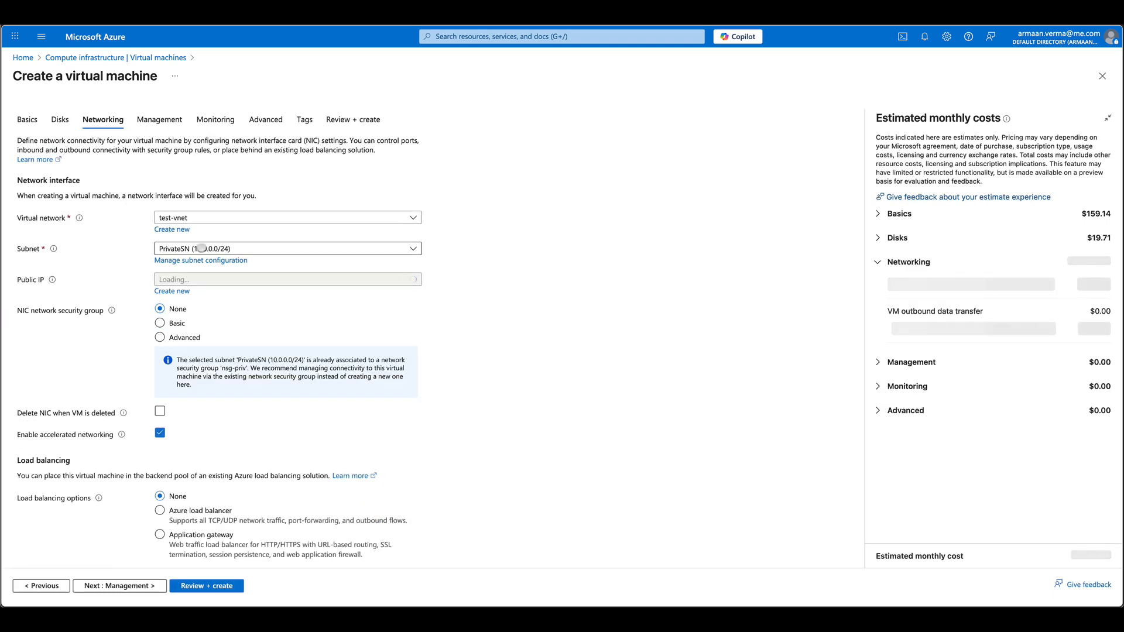
pyautogui.click(202, 248)
pyautogui.click(181, 303)
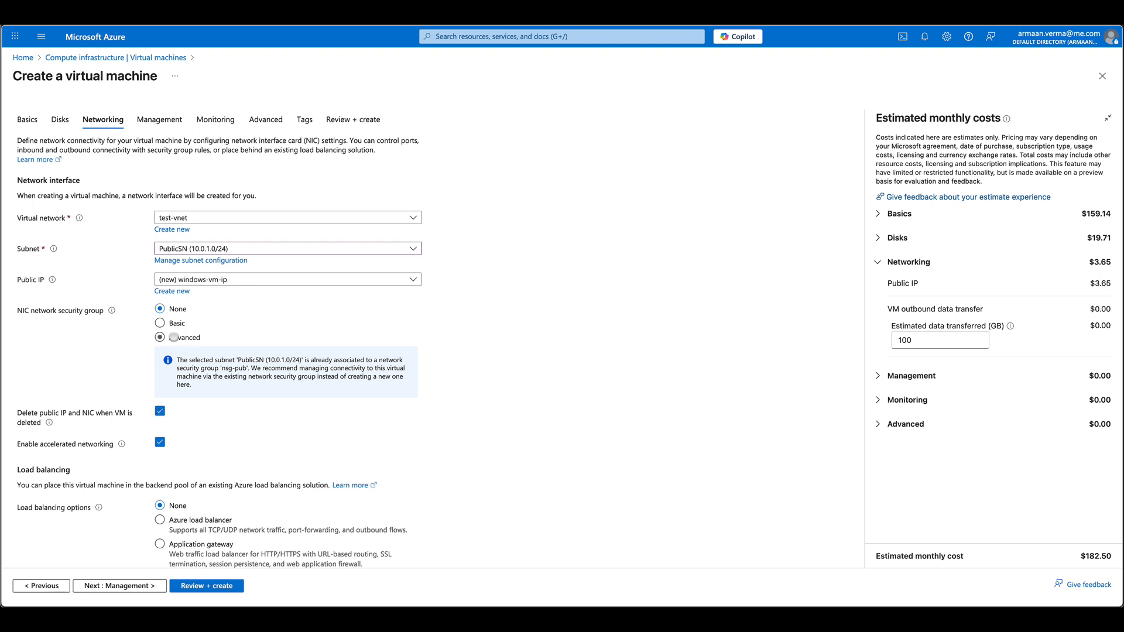
# - Tag the Windows VM with Location = New Zealand
pyautogui.click(161, 120)
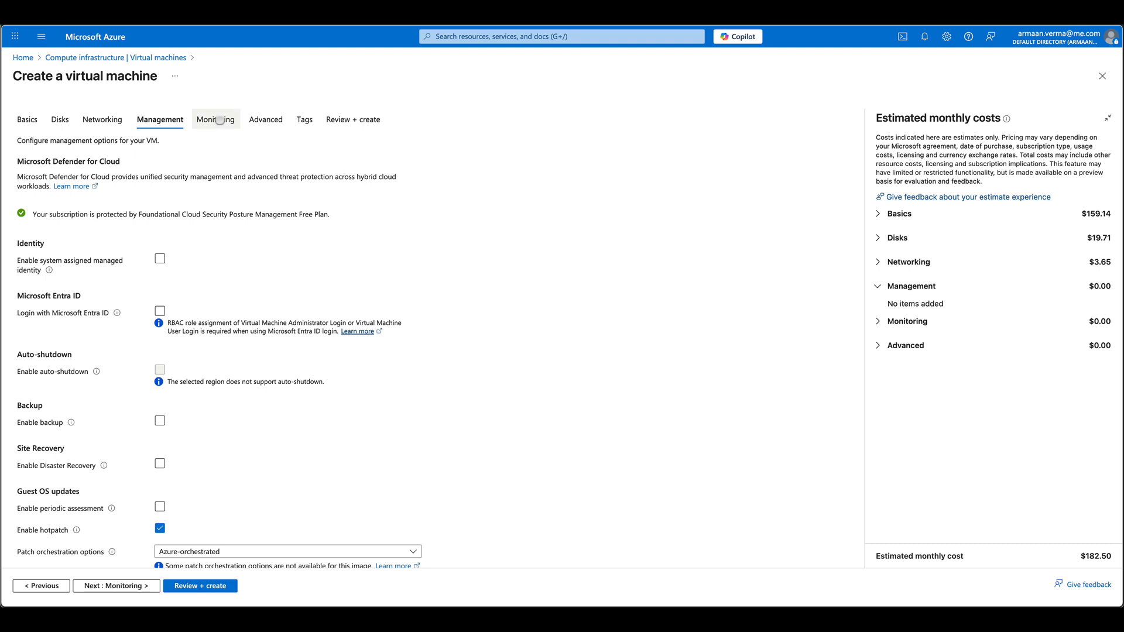
pyautogui.click(218, 120)
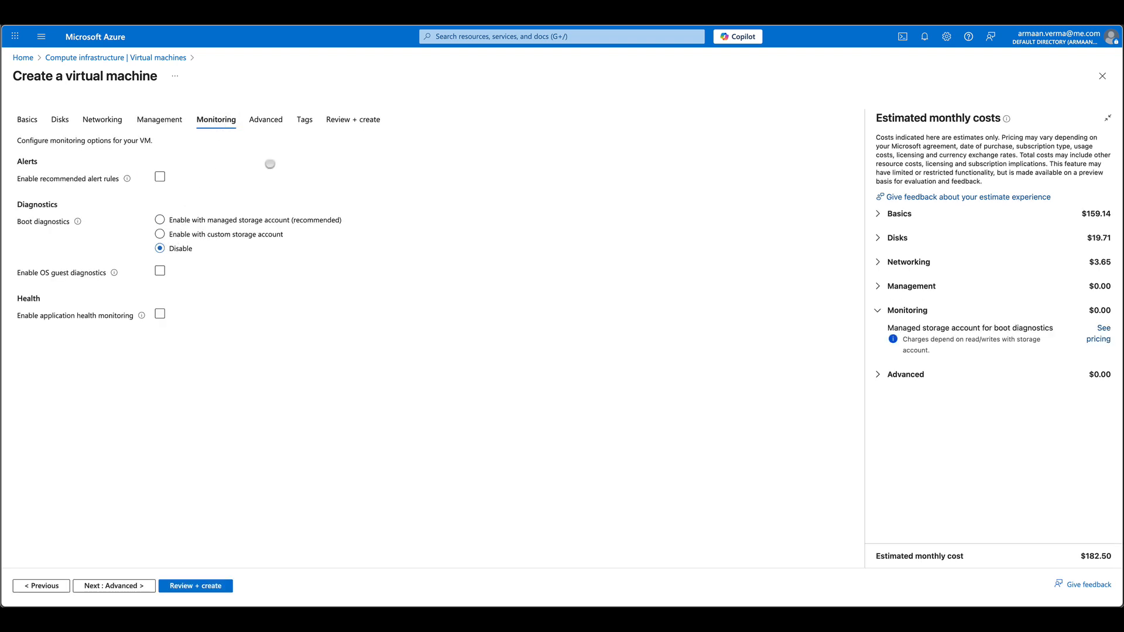
pyautogui.click(265, 120)
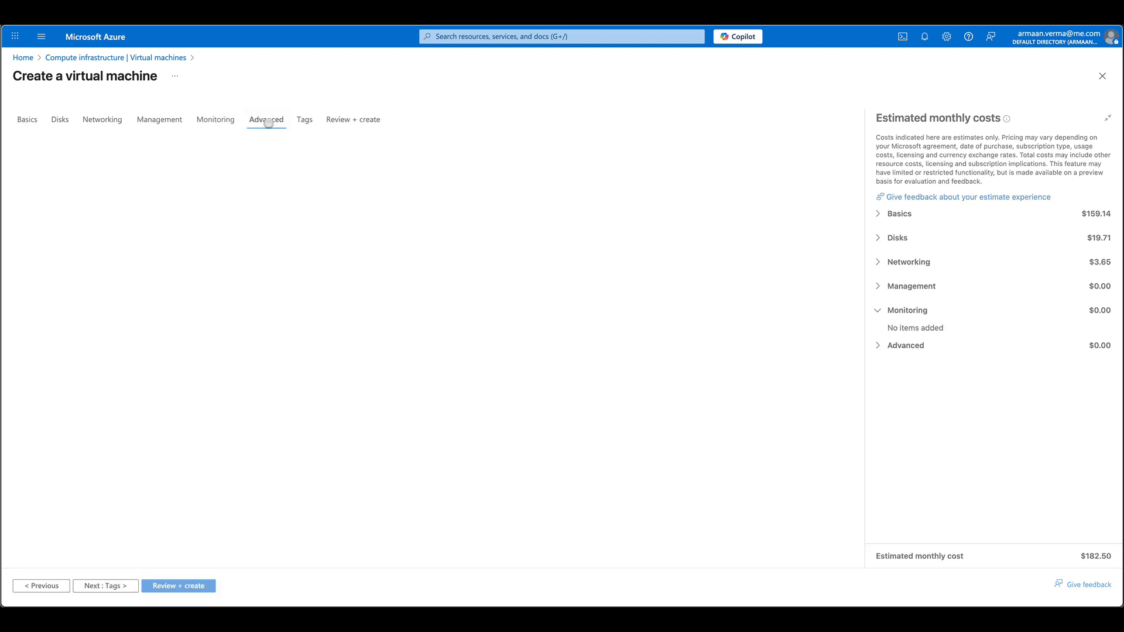
pyautogui.click(307, 120)
pyautogui.click(111, 207)
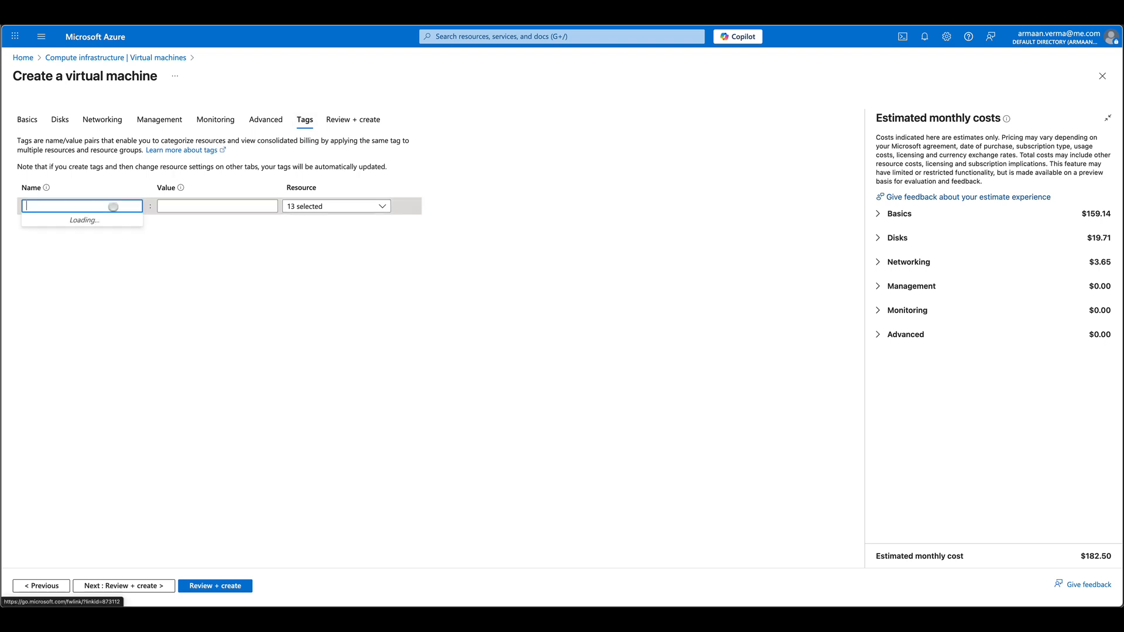
pyautogui.click(89, 226)
pyautogui.click(191, 206)
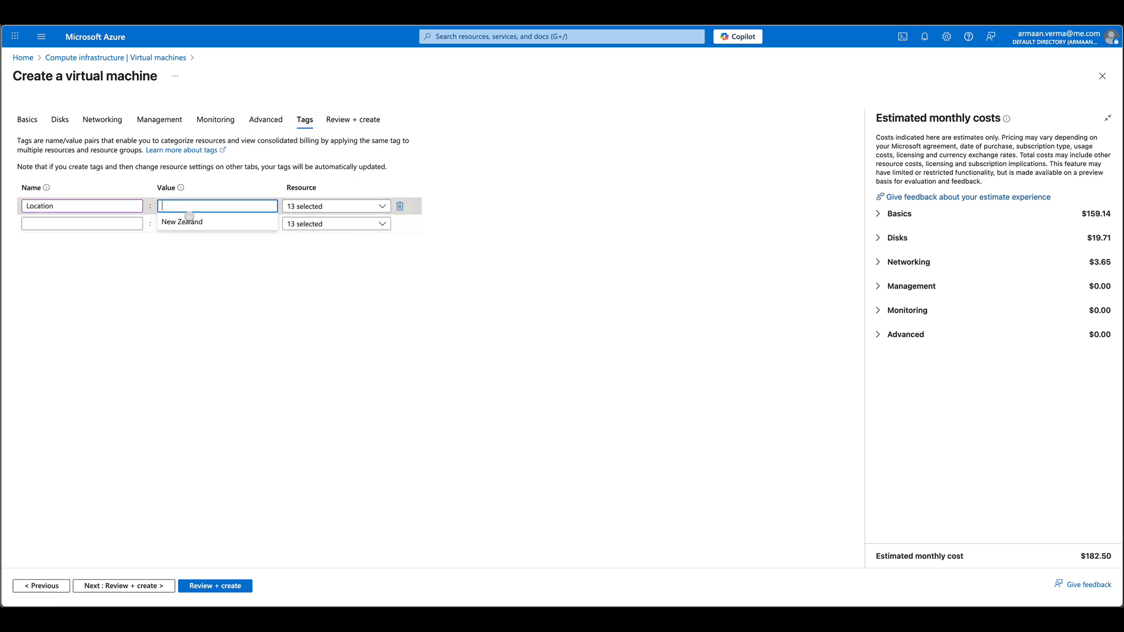
pyautogui.click(202, 220)
# - Submit the windows-vm deployment via Review + create, then open the Virtual machines list
pyautogui.click(346, 123)
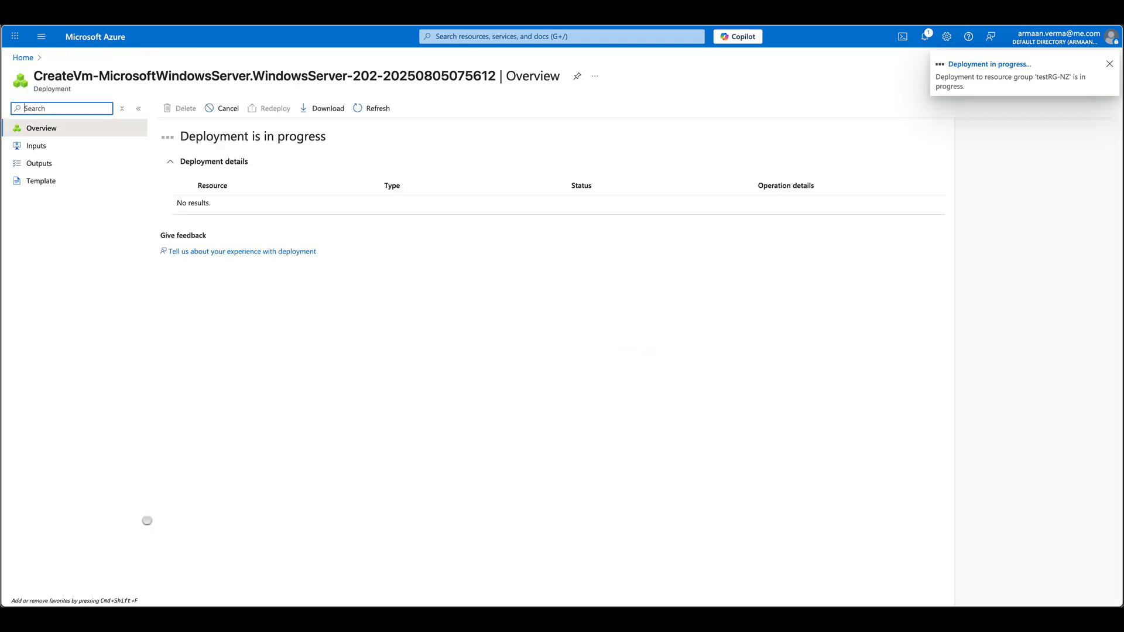
pyautogui.click(24, 57)
pyautogui.click(356, 105)
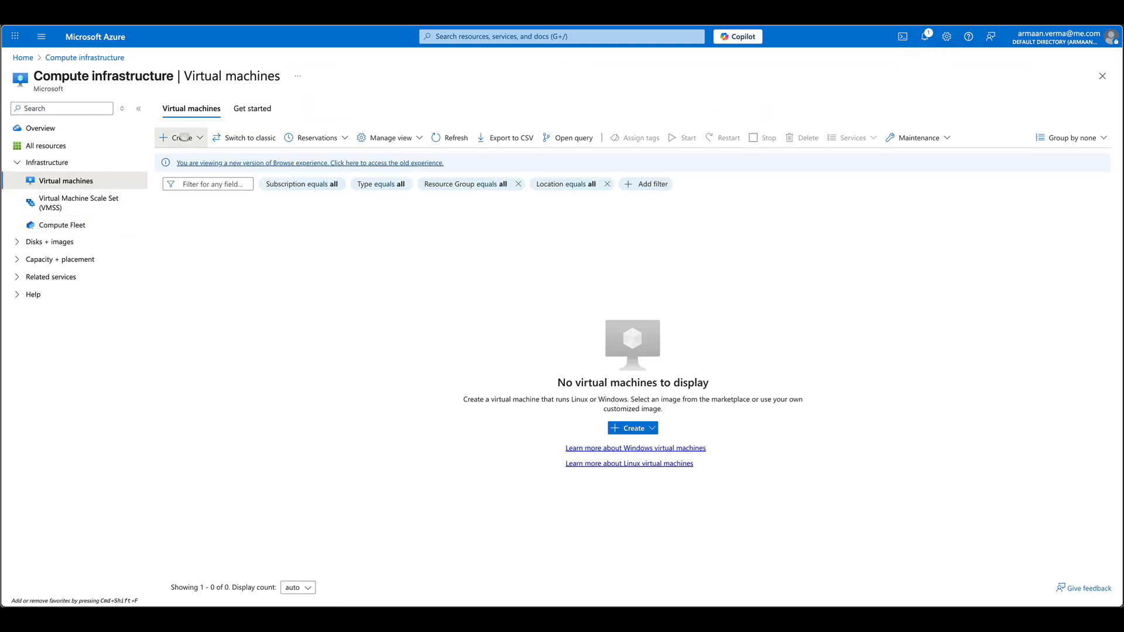
# - Start a new VM named ubuntu-vm in resource group testRG-NZ
pyautogui.click(198, 143)
pyautogui.click(193, 165)
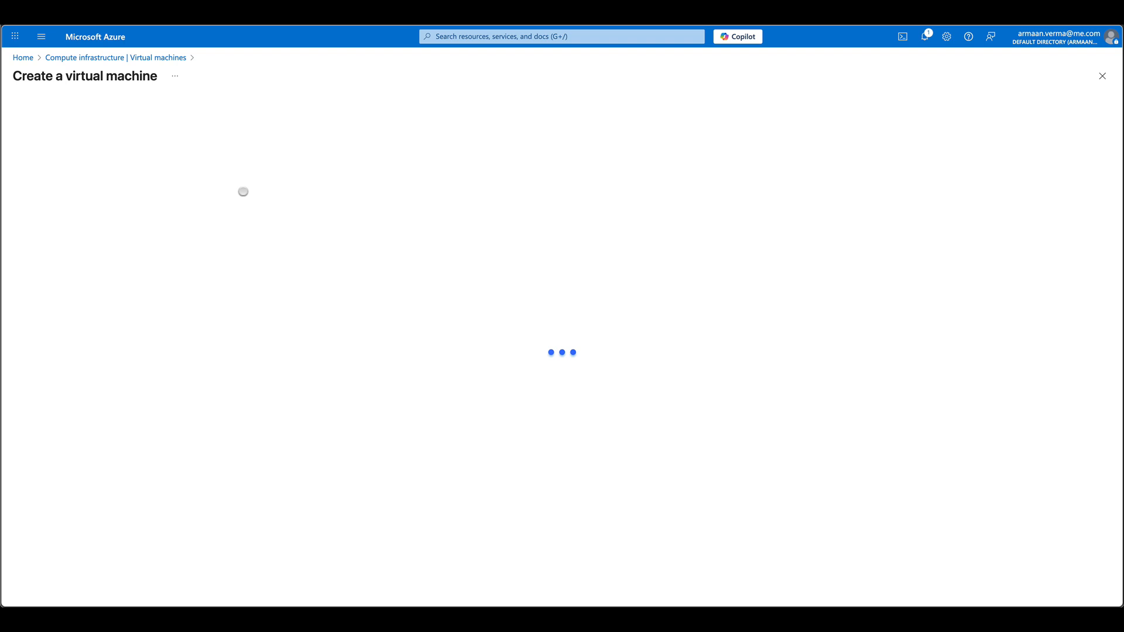
pyautogui.click(253, 249)
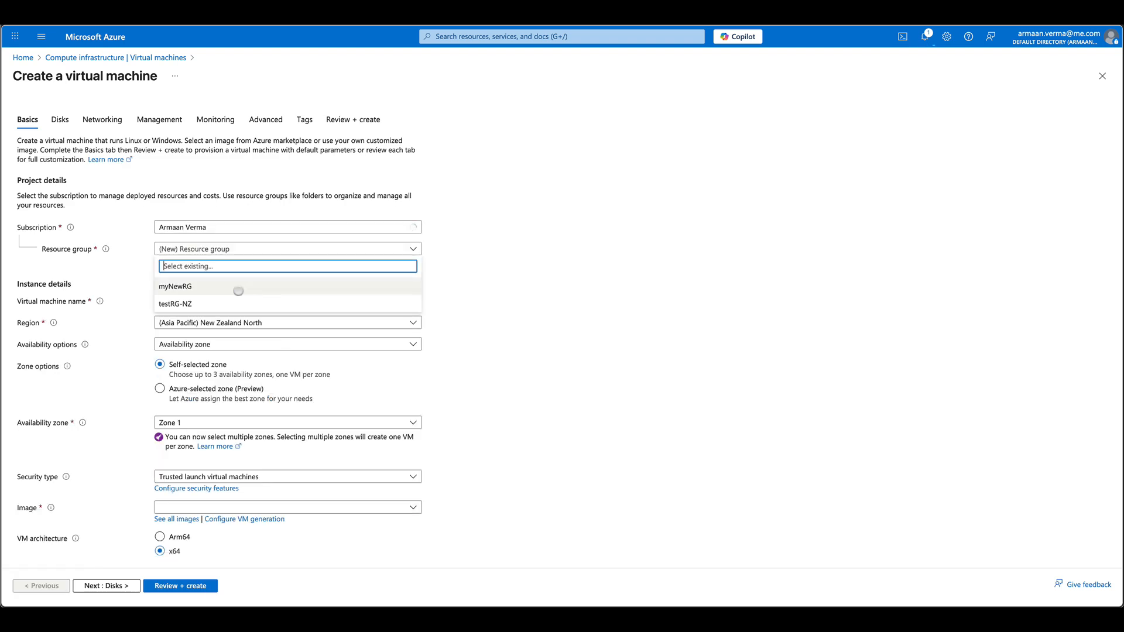
pyautogui.click(235, 304)
pyautogui.click(234, 302)
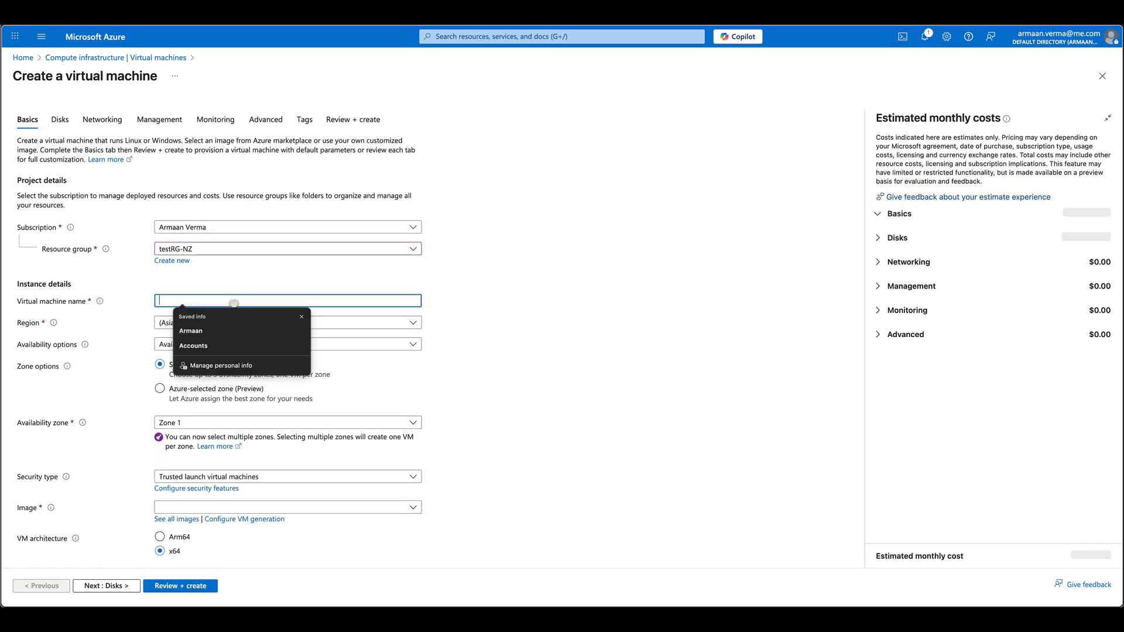
pyautogui.write('ubuntu')
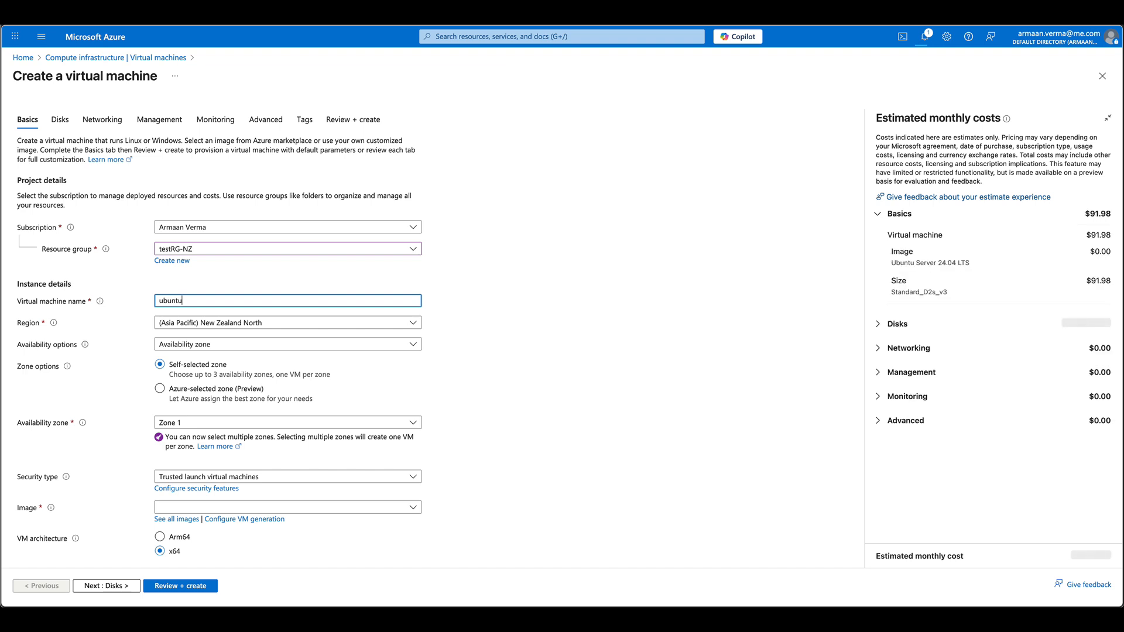
pyautogui.write('-vm')
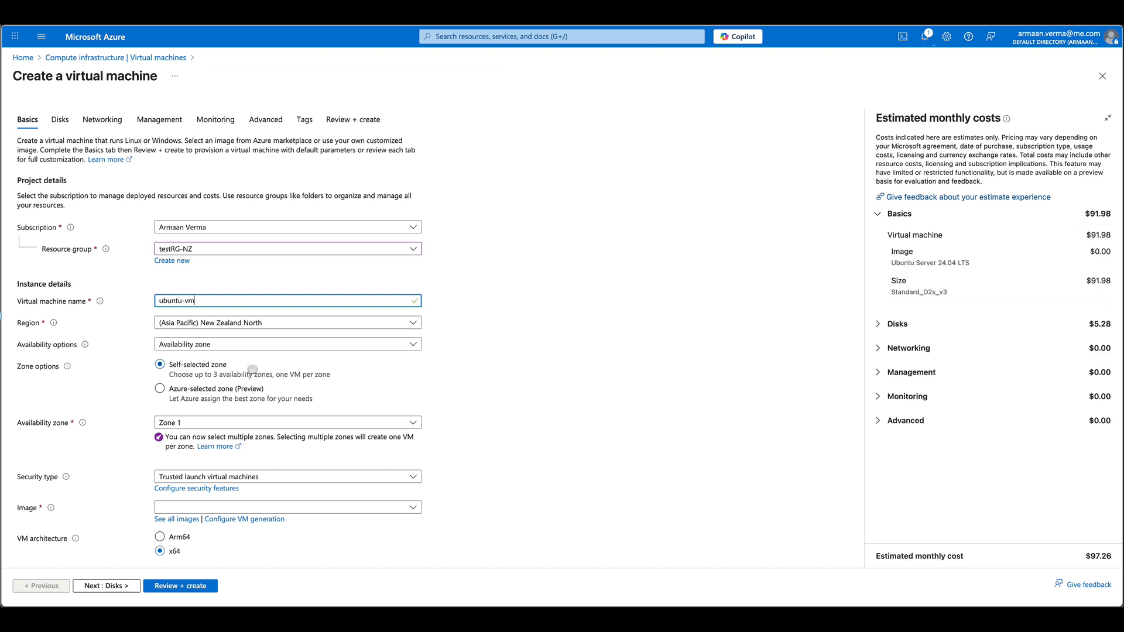
pyautogui.scroll(-2, 258, 431)
pyautogui.scroll(-1, 259, 431)
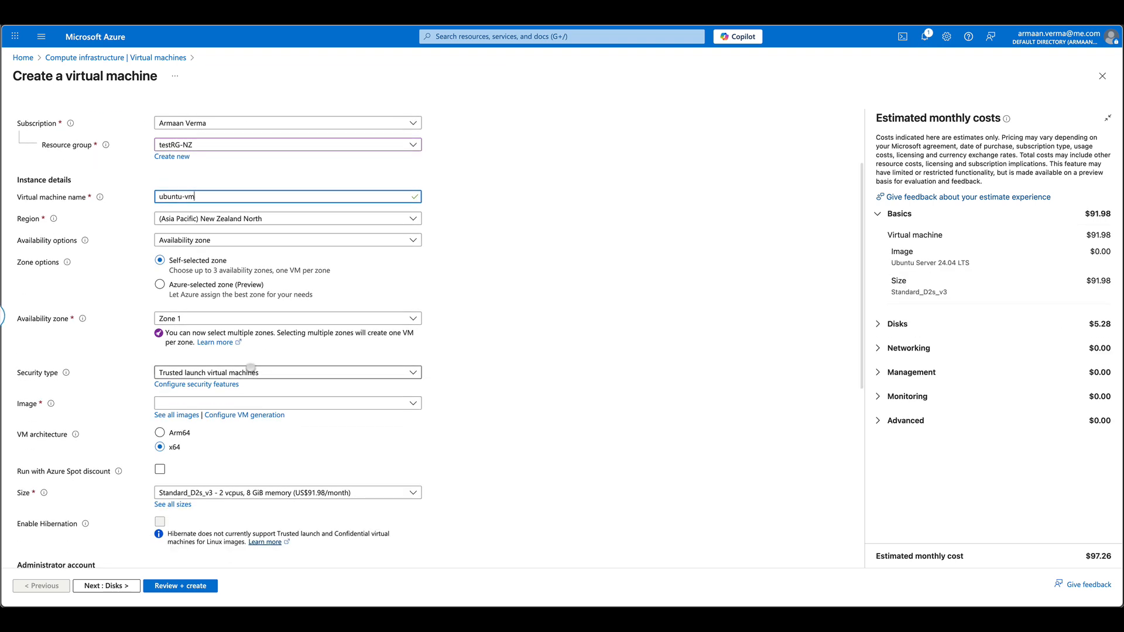
# - Choose the Ubuntu Server 24.04 LTS image and set admin azureuser with a matching password
pyautogui.click(256, 402)
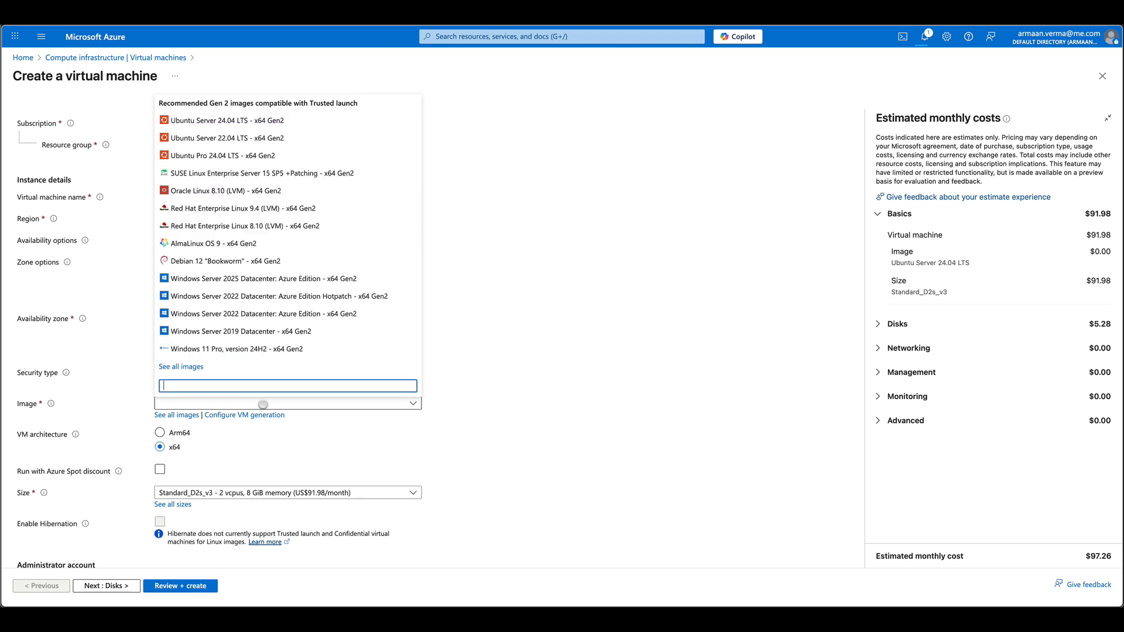
pyautogui.click(219, 120)
pyautogui.scroll(-2, 362, 336)
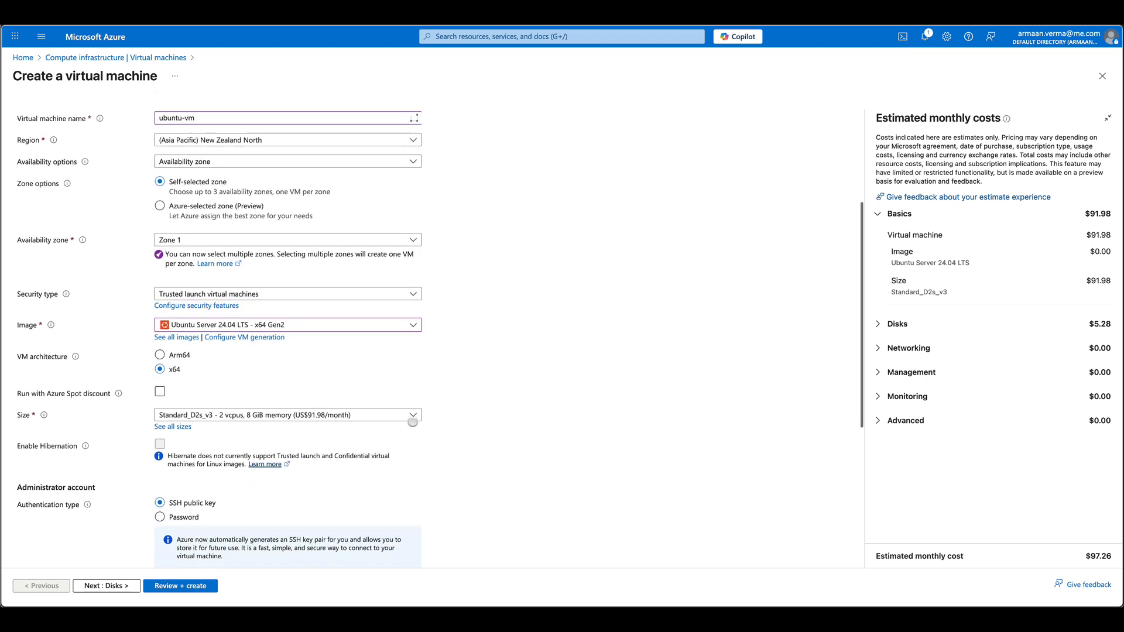
pyautogui.scroll(-2, 353, 420)
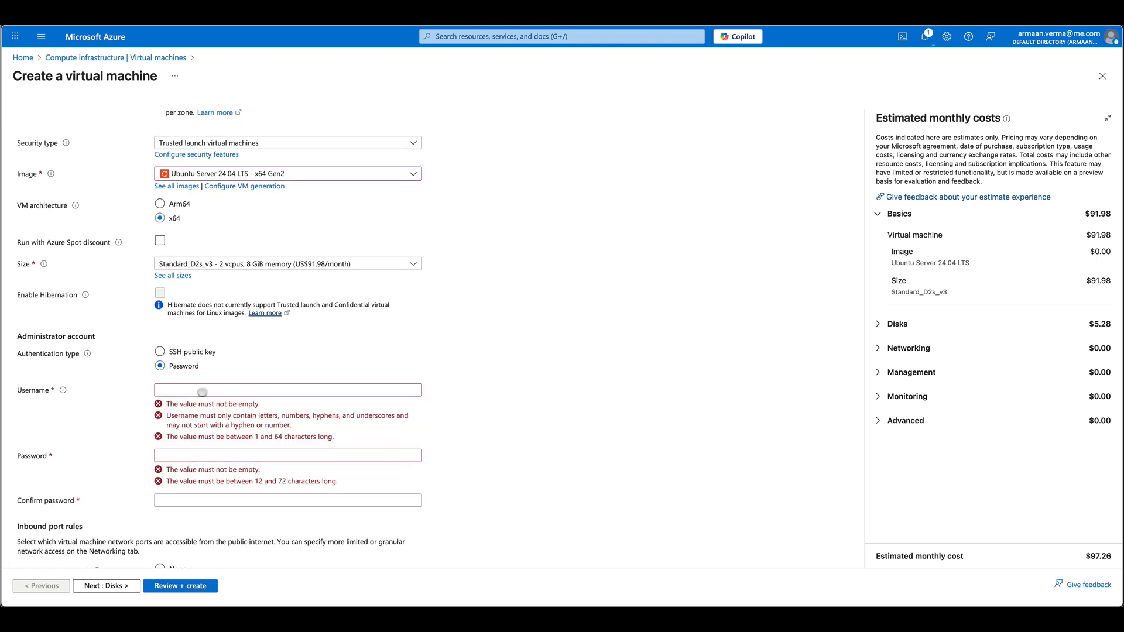
pyautogui.click(202, 390)
pyautogui.write('azureuser')
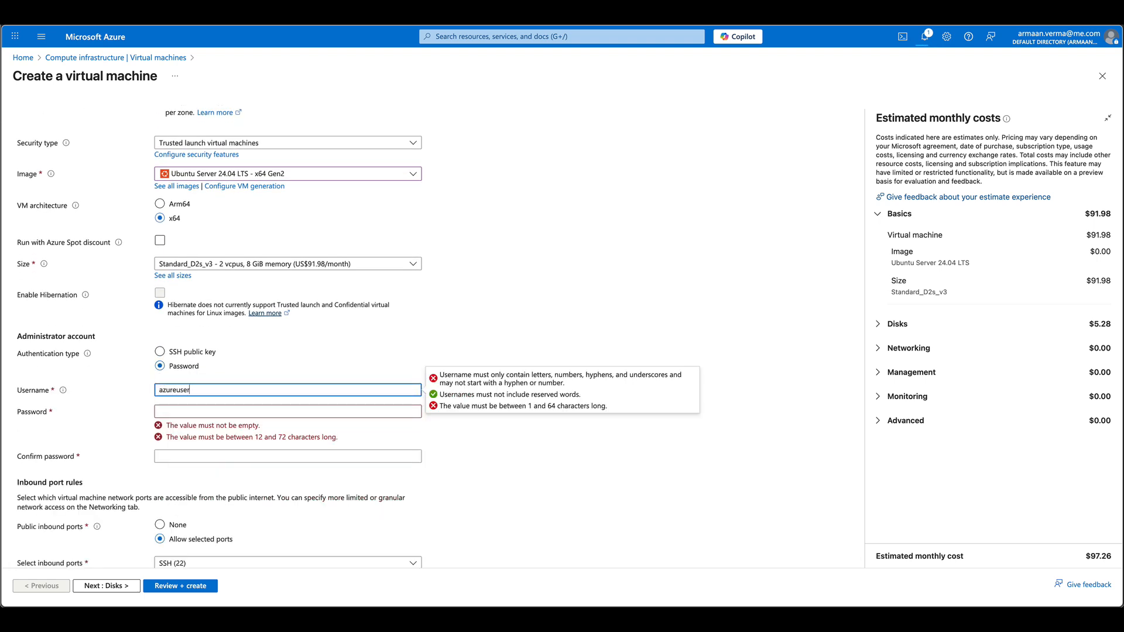
pyautogui.press('Tab')
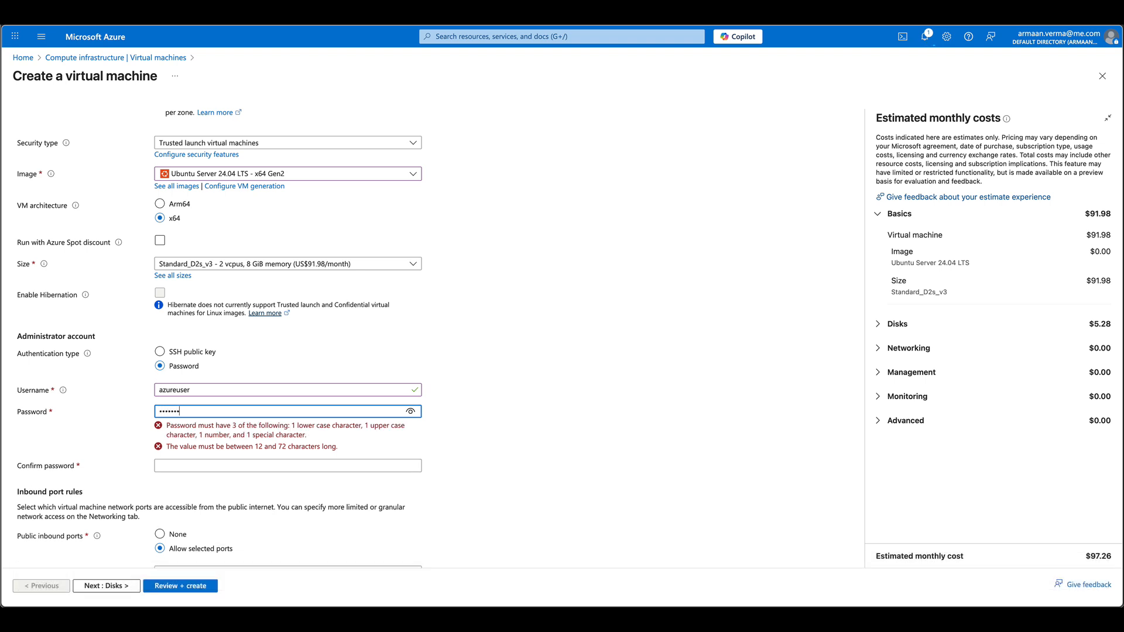
pyautogui.press('Tab')
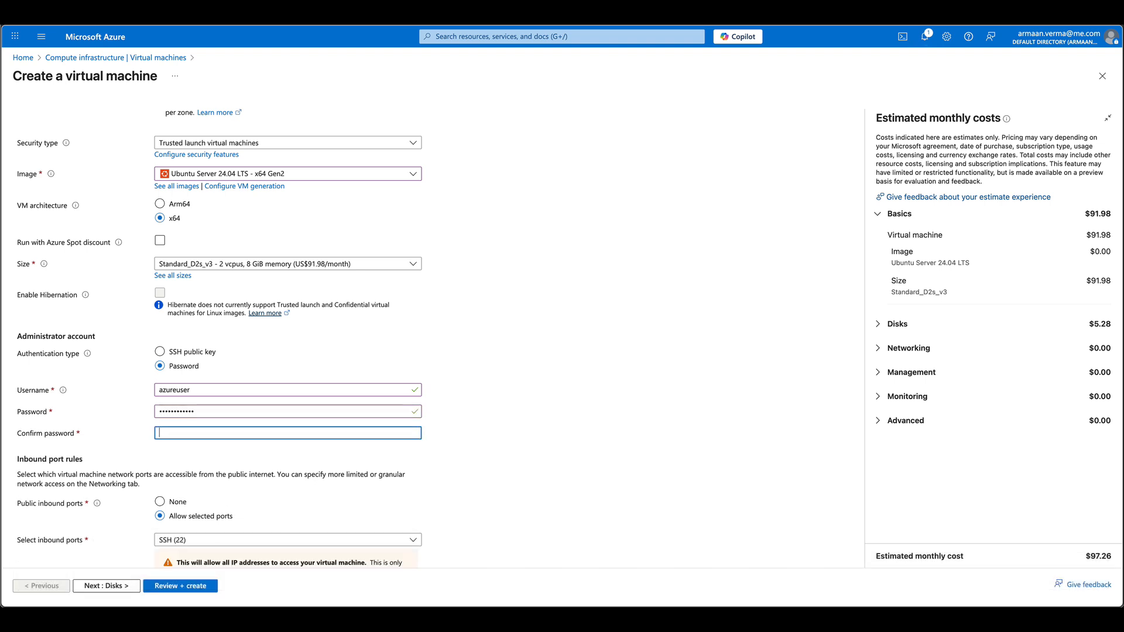
pyautogui.write('•••••')
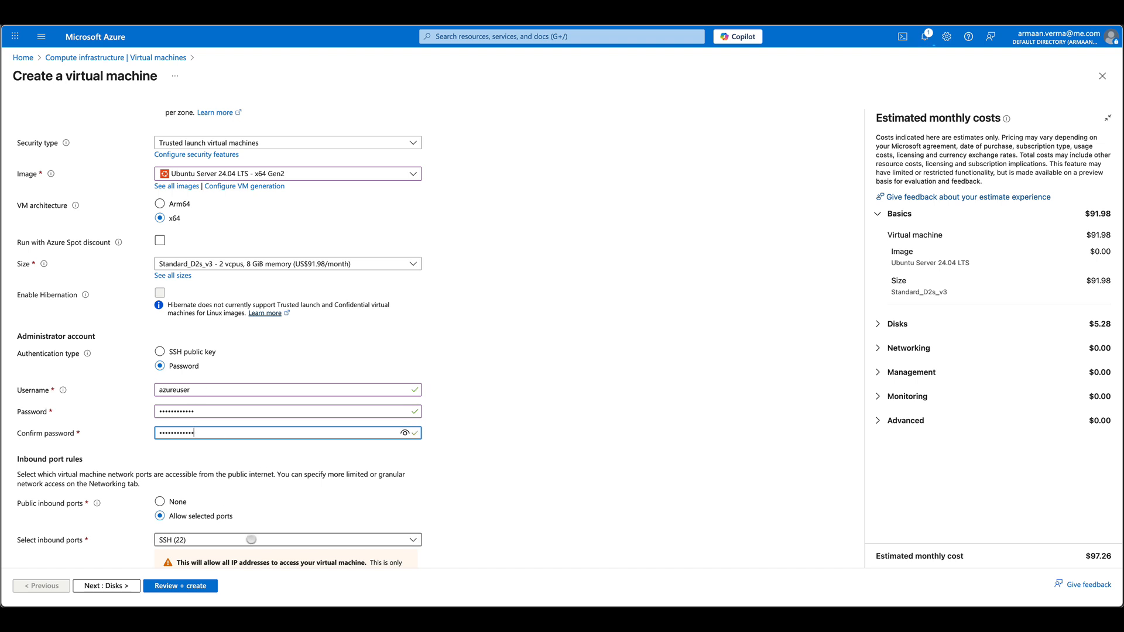
pyautogui.scroll(5, 226, 534)
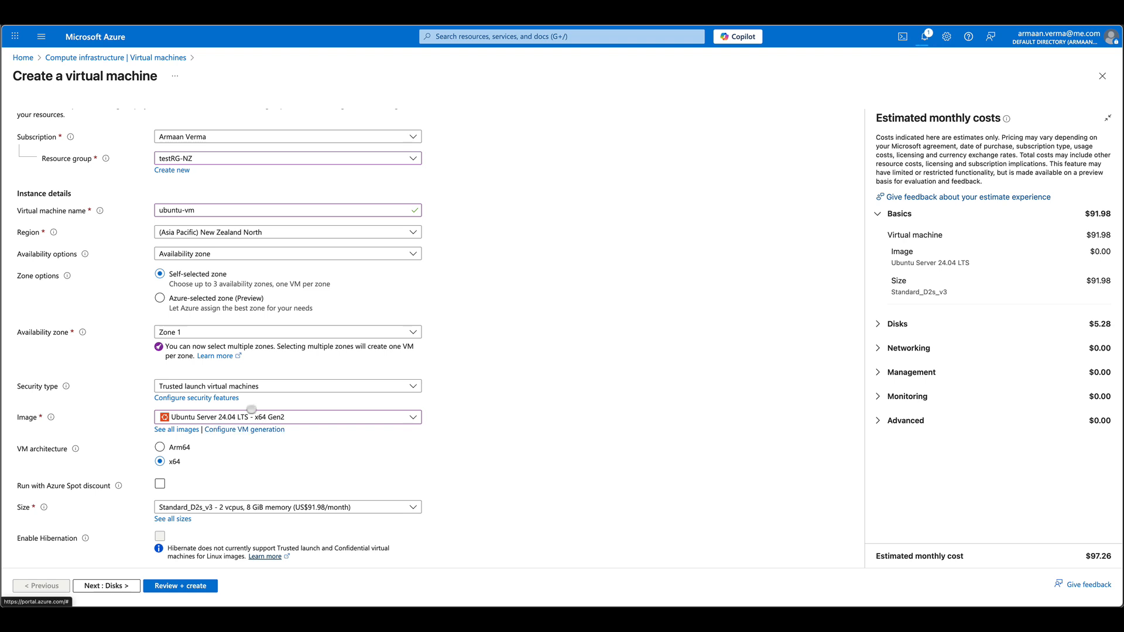
pyautogui.scroll(2, 133, 234)
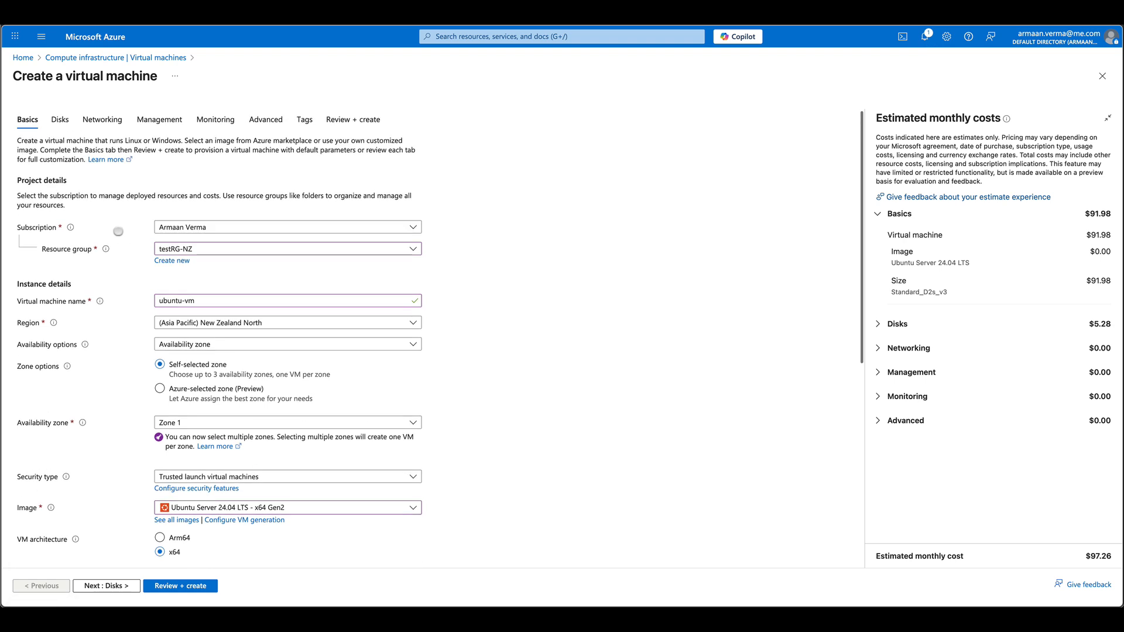
# - Use subnet PublicSN, delete public IP and NIC with the VM, and turn off boot diagnostics
pyautogui.click(94, 120)
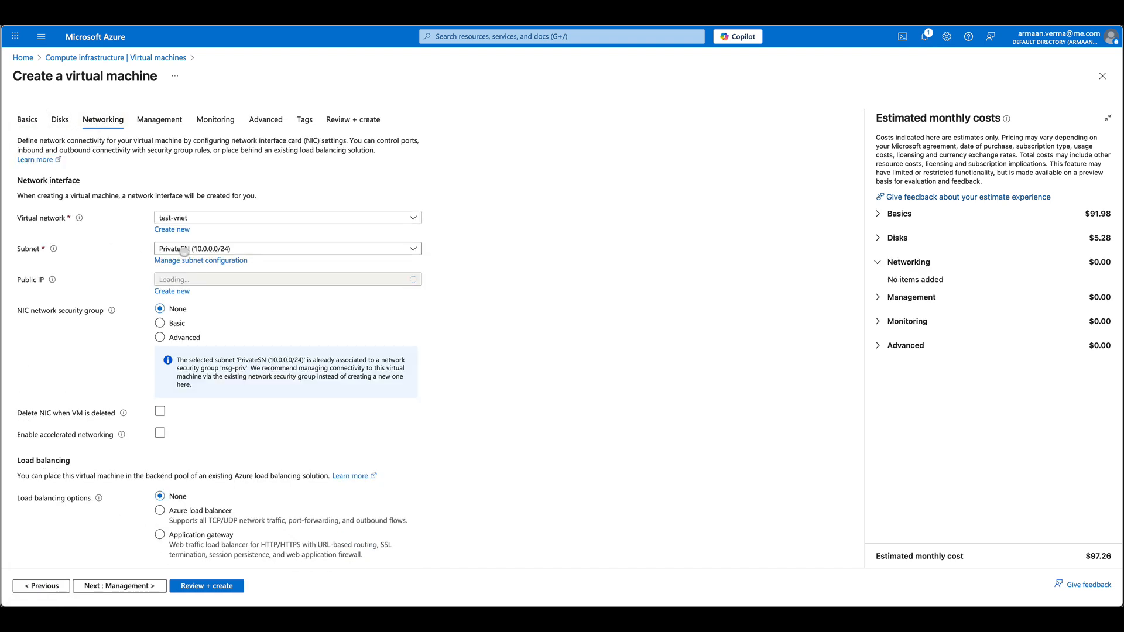
pyautogui.click(183, 249)
pyautogui.click(185, 304)
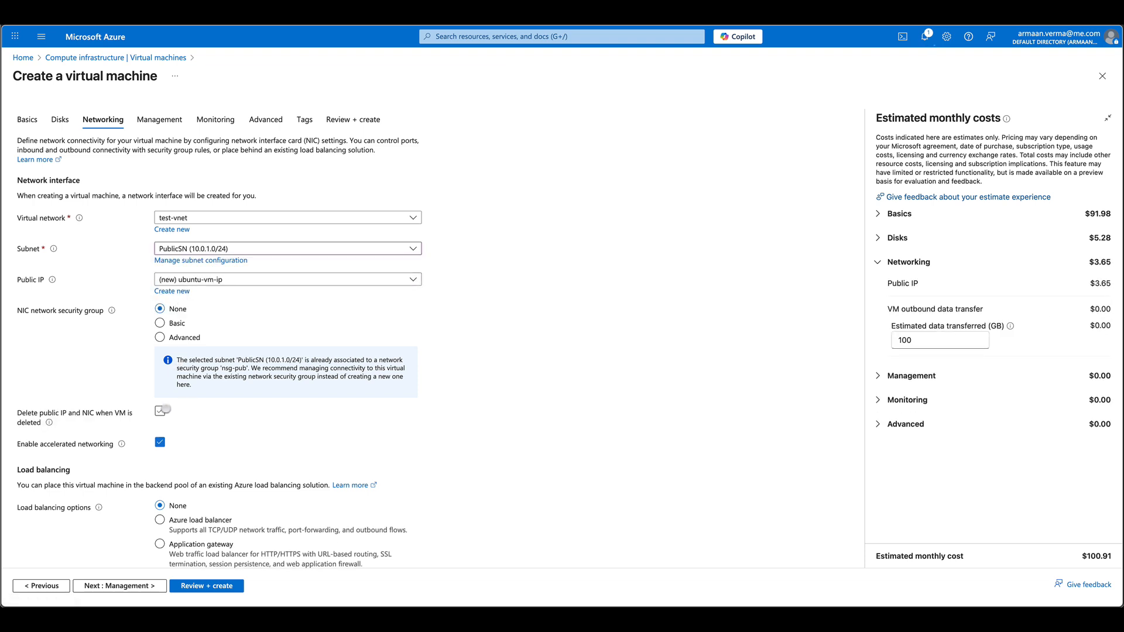
pyautogui.click(165, 410)
pyautogui.click(164, 123)
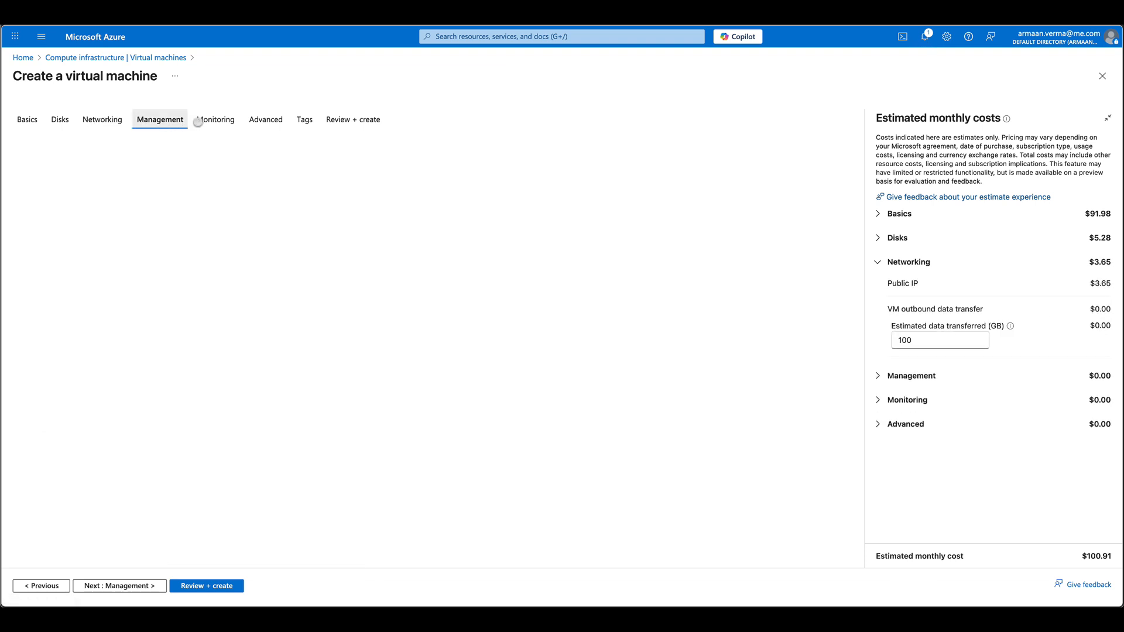
pyautogui.click(216, 120)
pyautogui.click(160, 248)
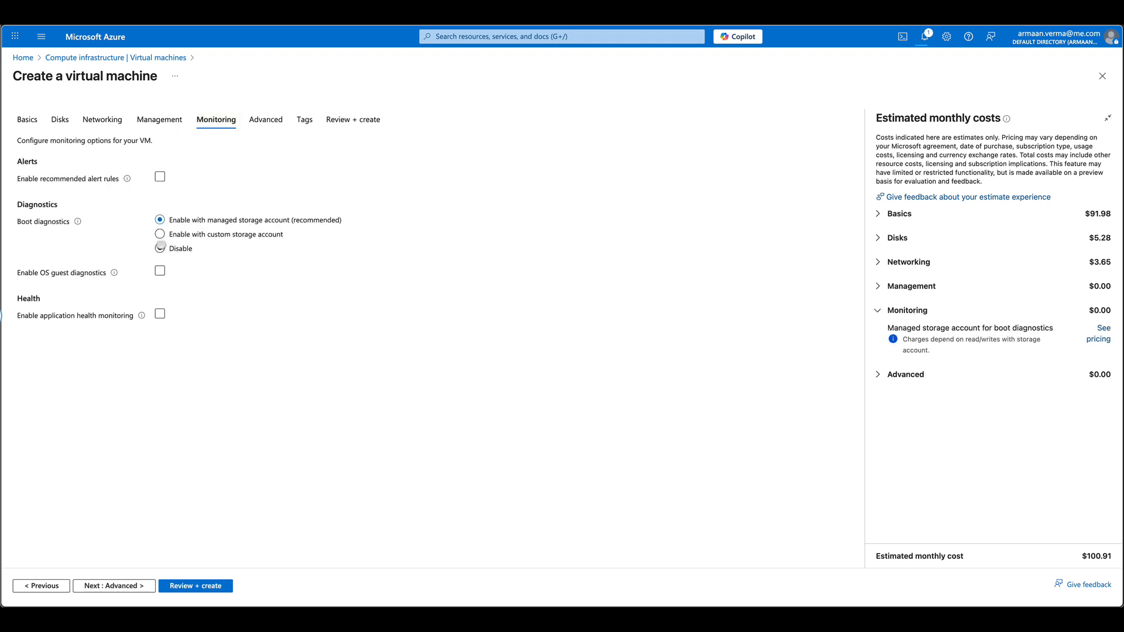
# - Tag ubuntu-vm with Location = New Zealand and run Review + create validation
pyautogui.click(304, 120)
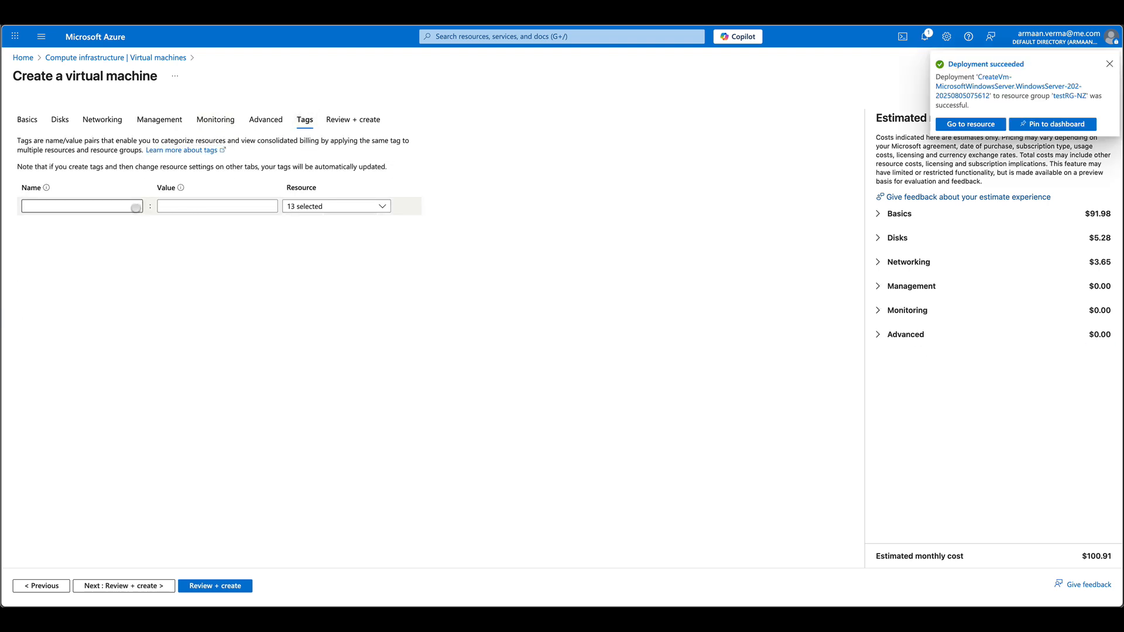
pyautogui.click(82, 206)
pyautogui.click(94, 224)
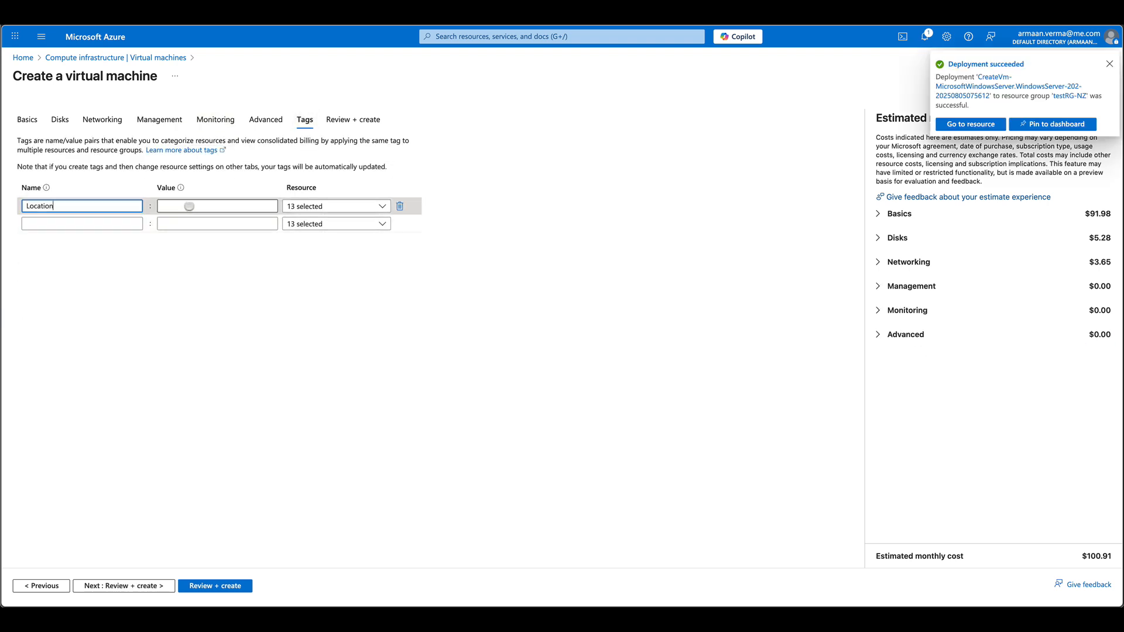
pyautogui.click(189, 206)
pyautogui.click(190, 221)
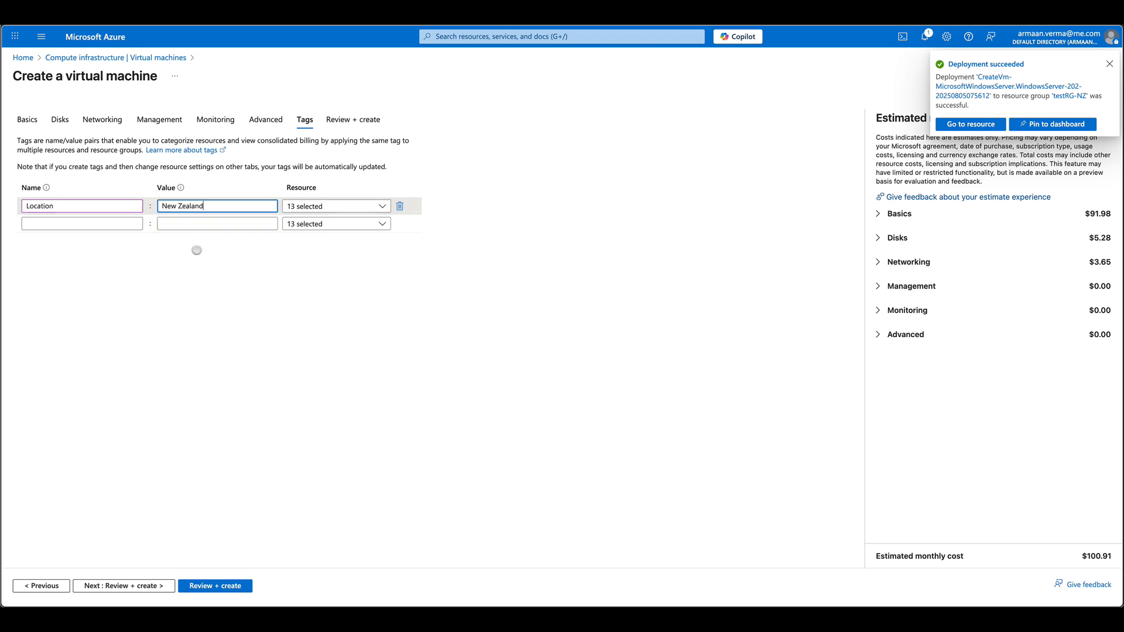
pyautogui.click(213, 581)
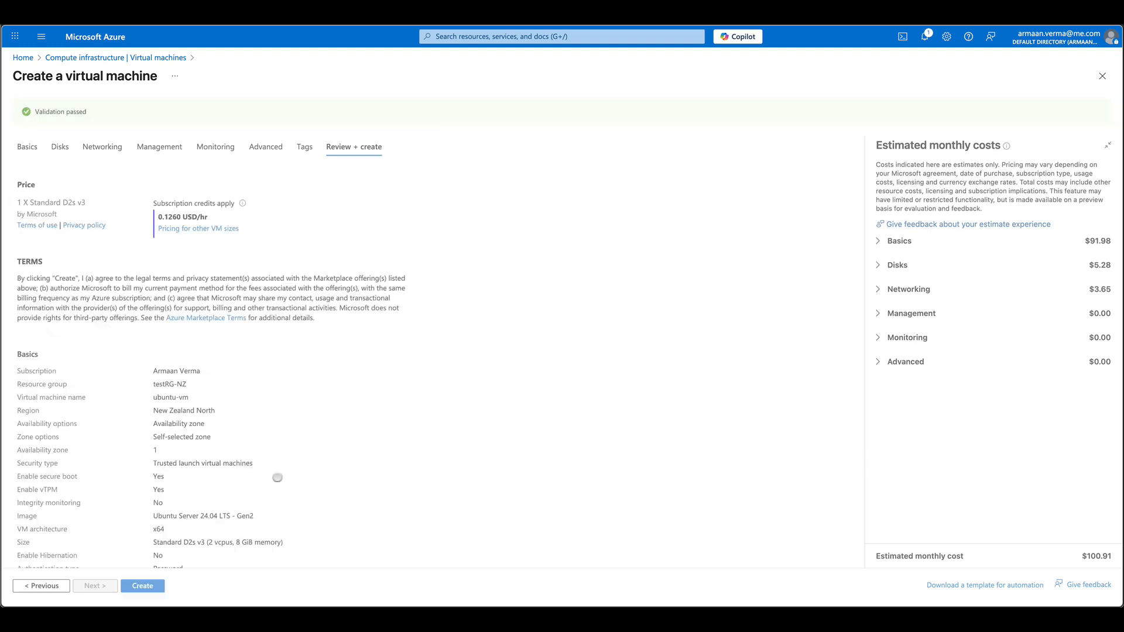
# - Create the ubuntu-vm and go back to the Azure home page
pyautogui.click(149, 585)
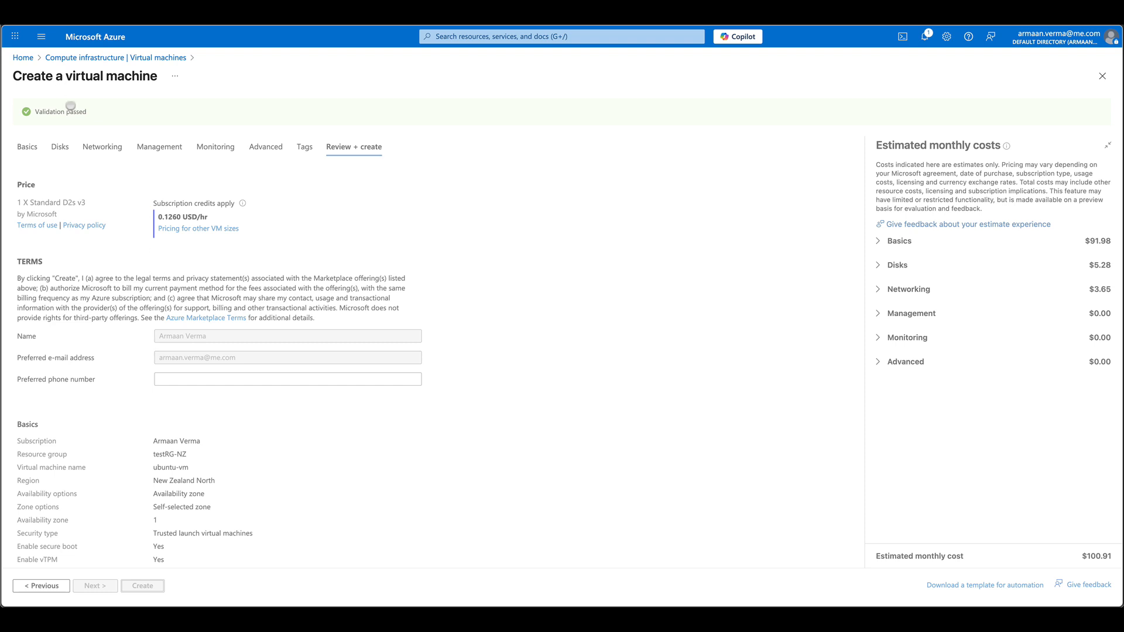
pyautogui.click(24, 57)
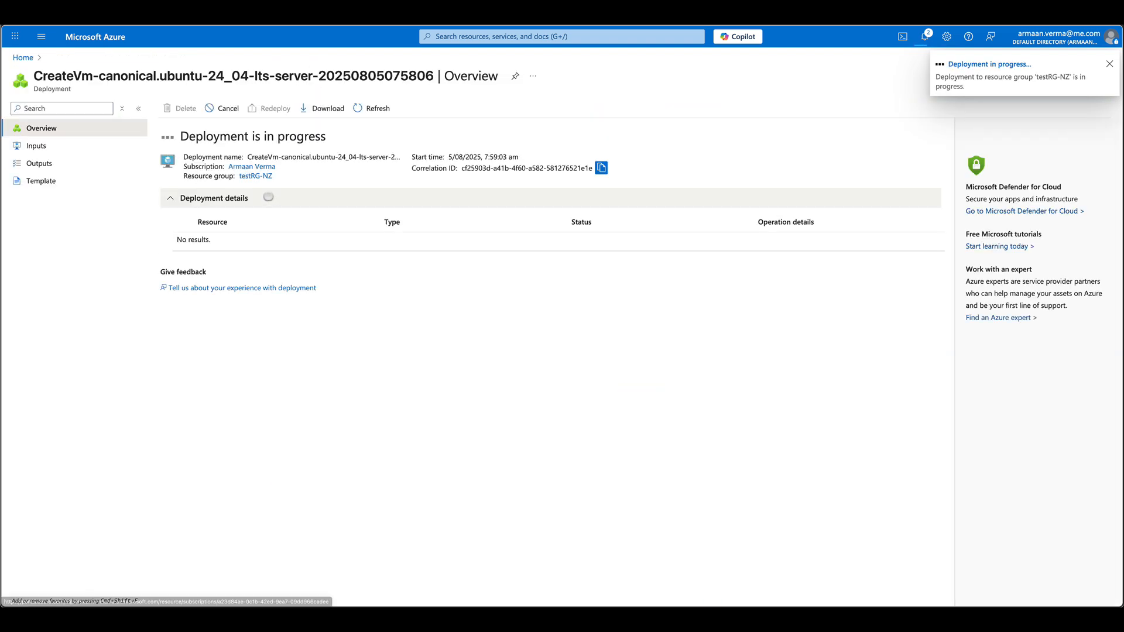
pyautogui.click(24, 57)
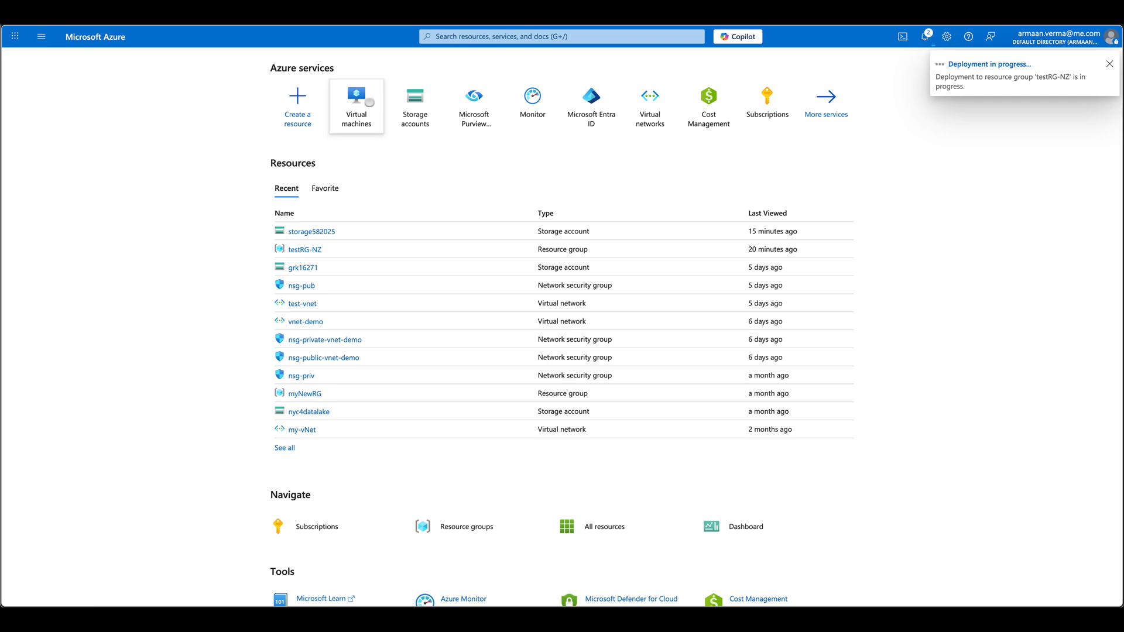
# - Open the windows-vm overview and copy its public IP 172.204.136.16
pyautogui.click(357, 99)
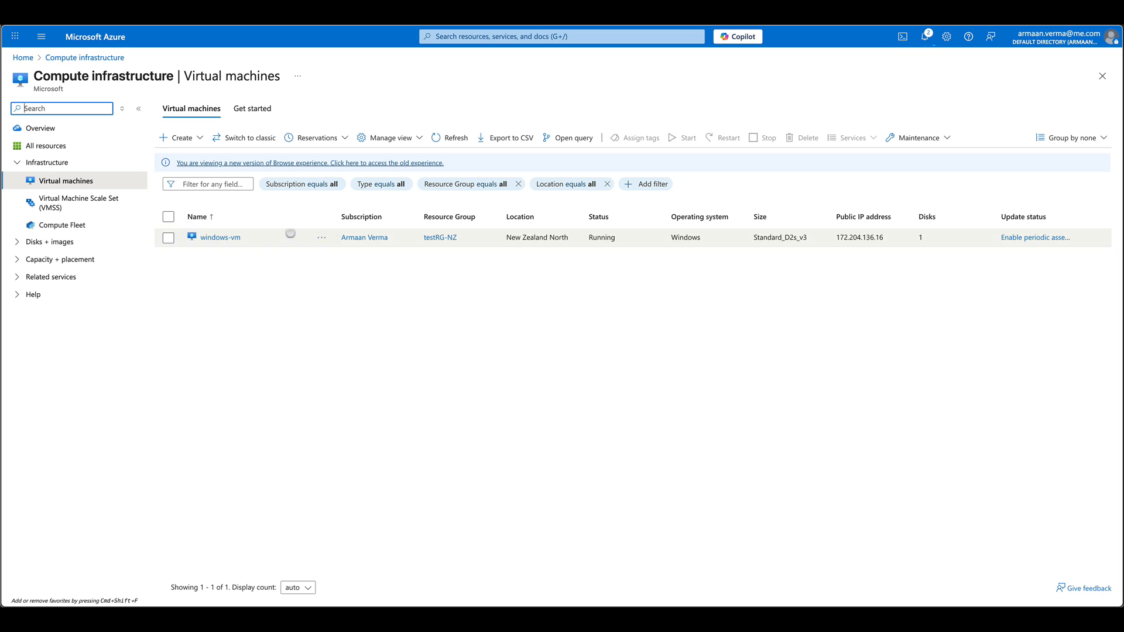
pyautogui.click(206, 237)
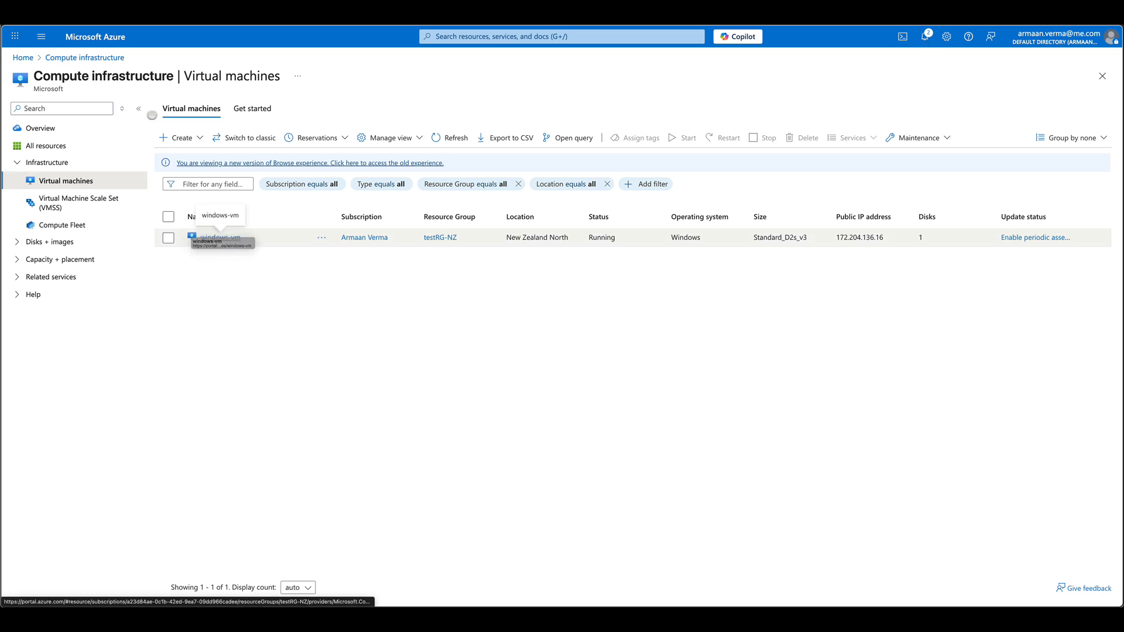
pyautogui.click(139, 109)
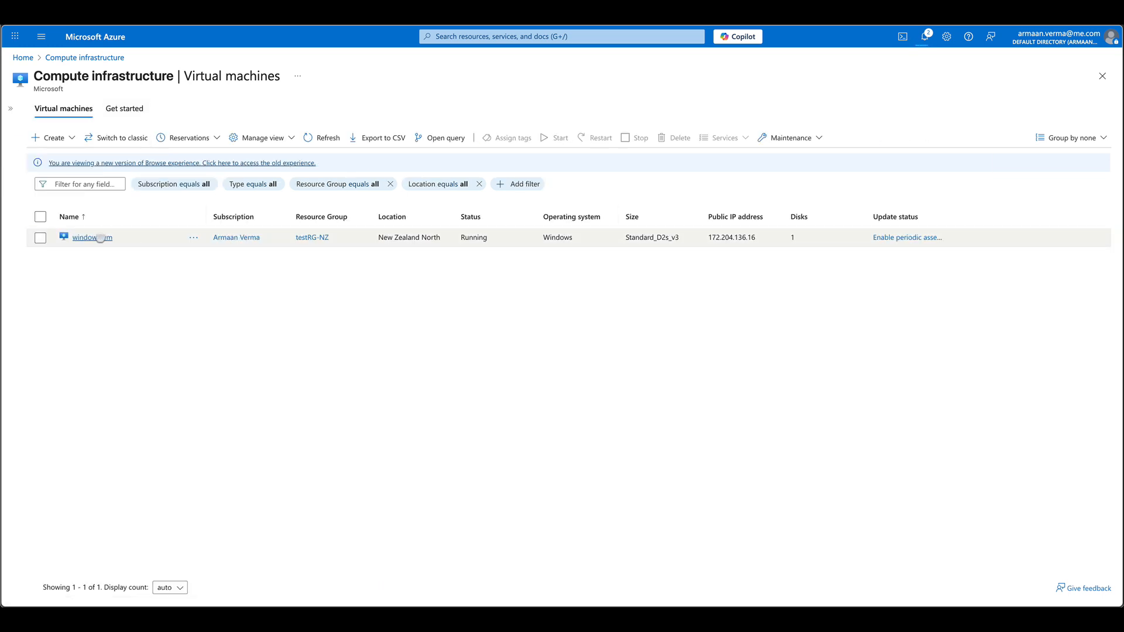
pyautogui.click(92, 237)
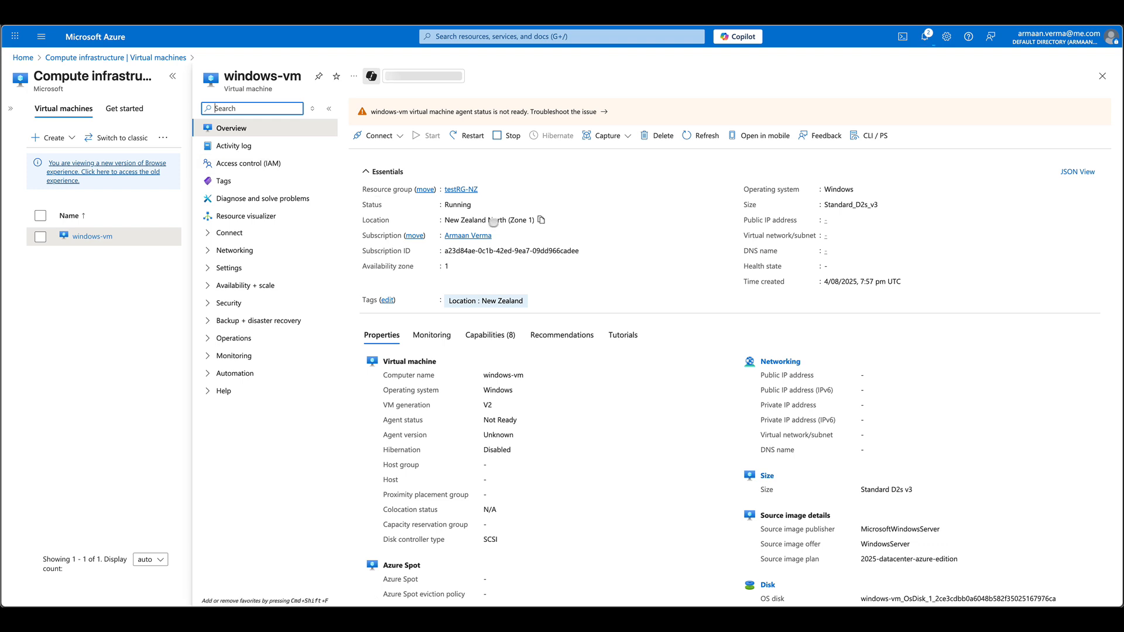
pyautogui.click(878, 219)
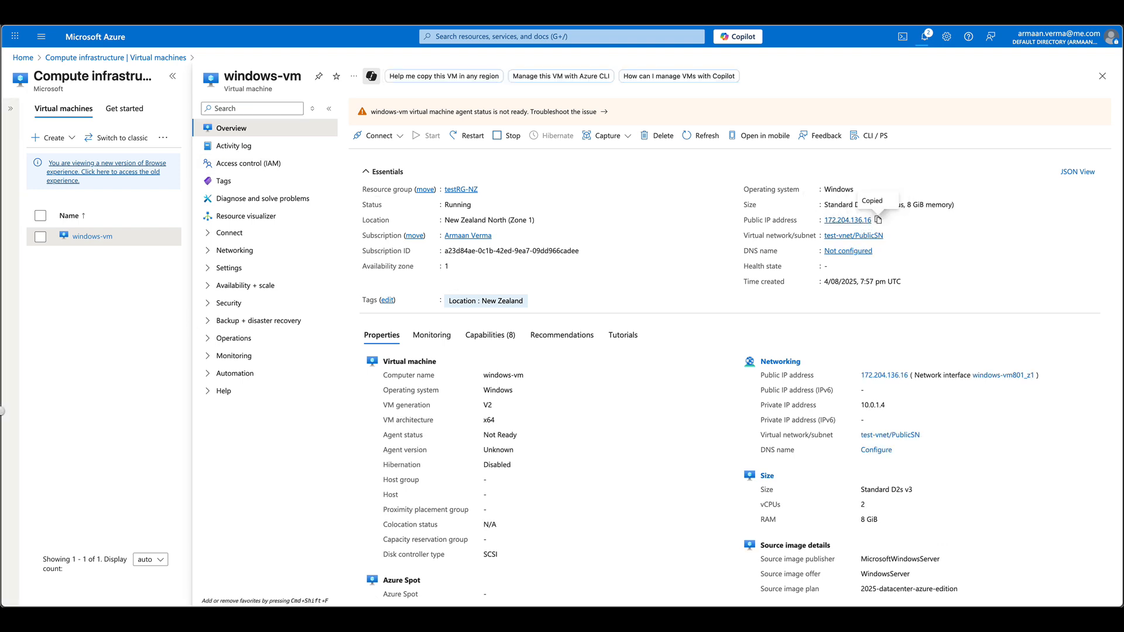
# - Switch over to the Remote Desktop app
pyautogui.moveTo(2, 410)
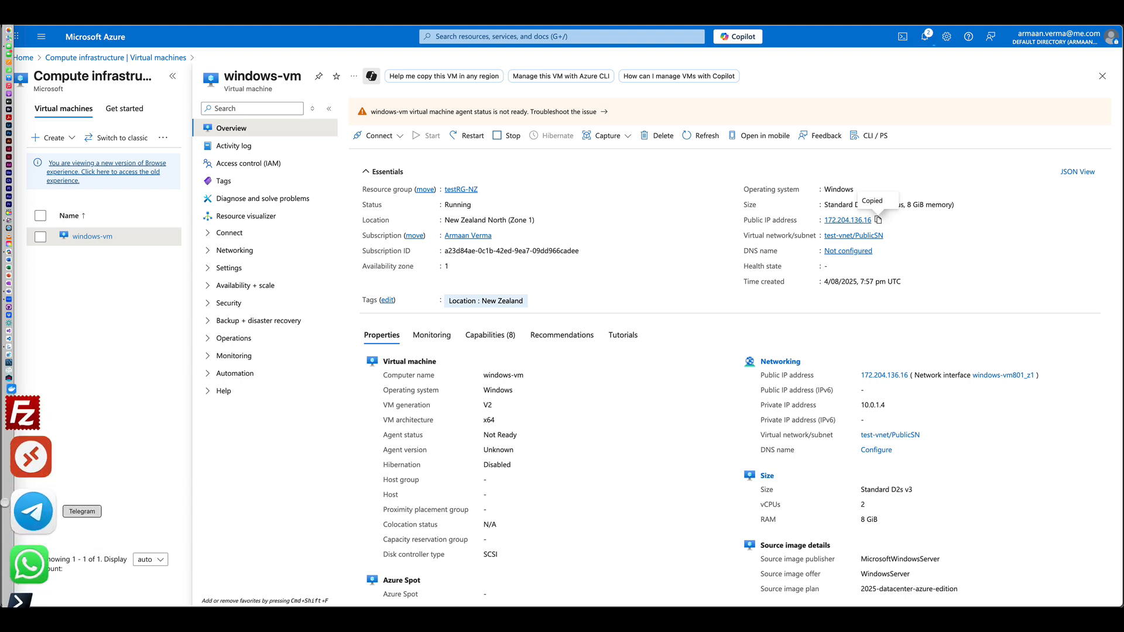
pyautogui.click(5, 496)
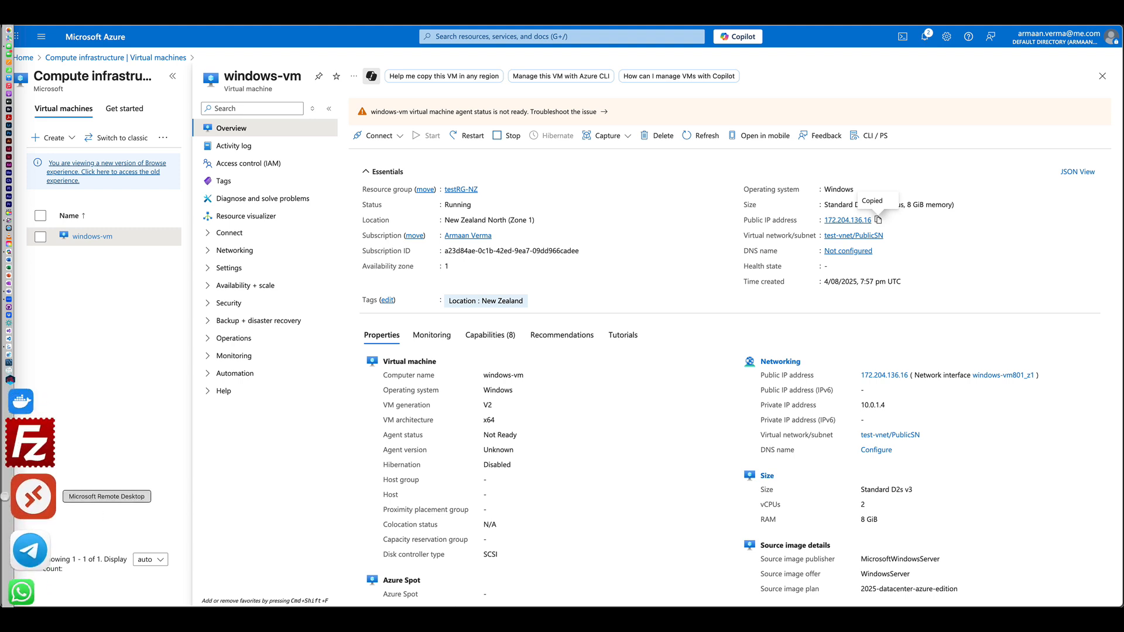
pyautogui.press('super+Tab')
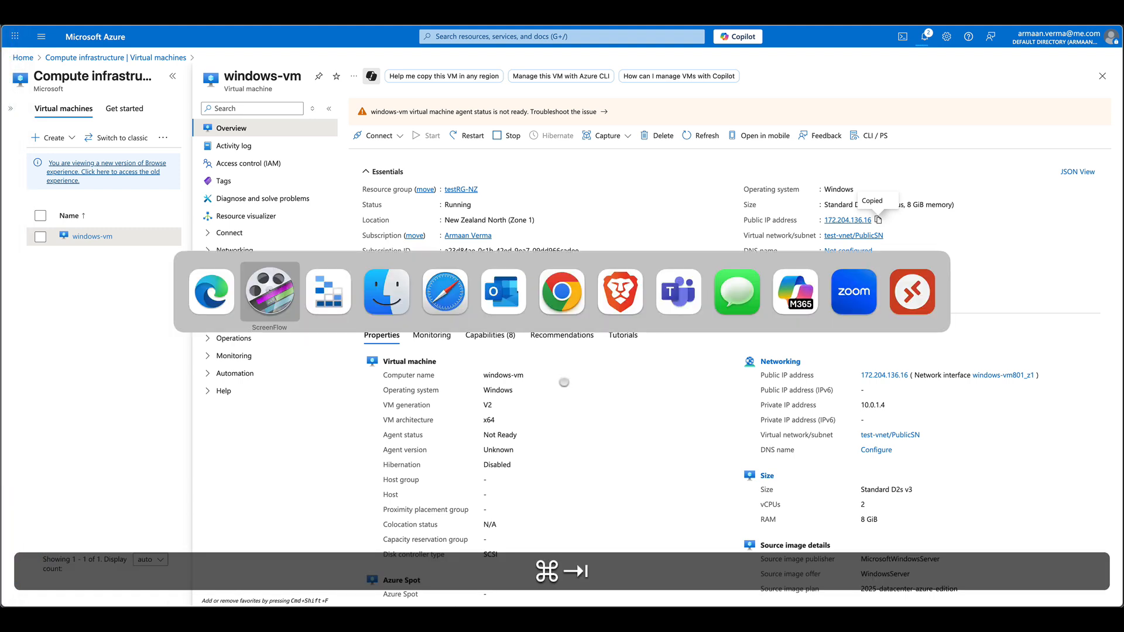
# - Add 172.204.136.16 as a new PC in Microsoft Remote Desktop
pyautogui.moveTo(922, 284)
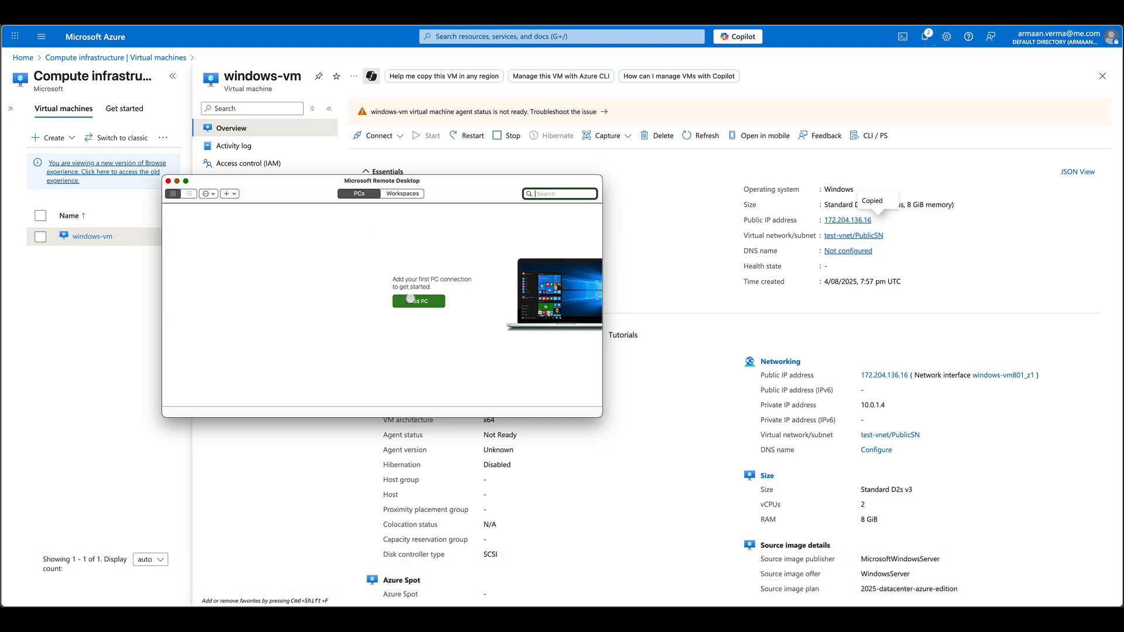
pyautogui.click(419, 301)
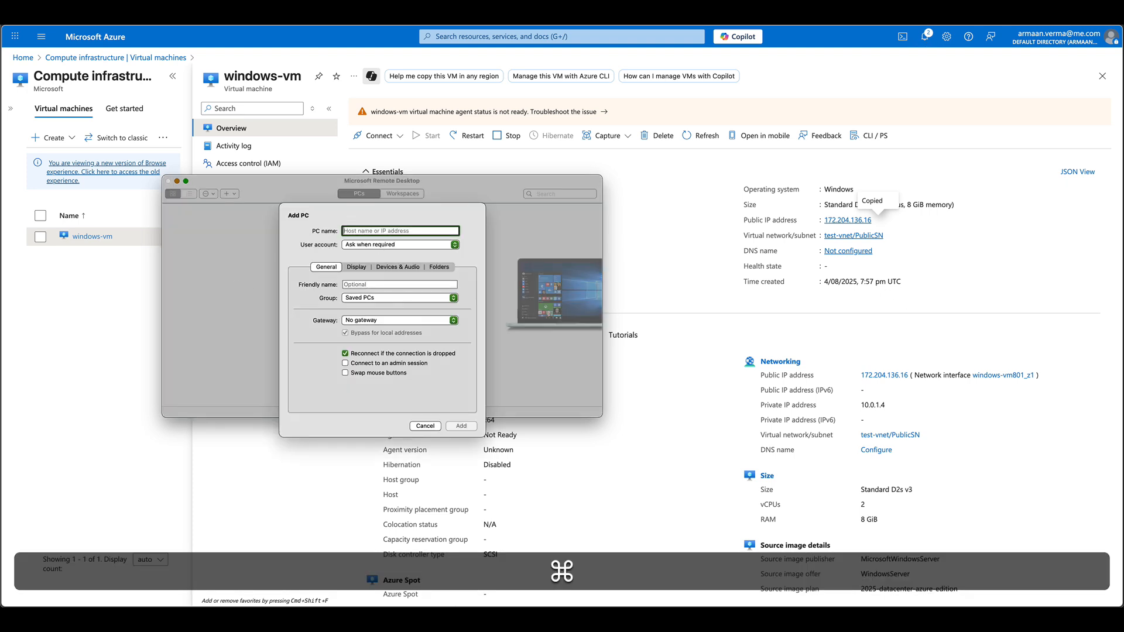
pyautogui.press('super+v')
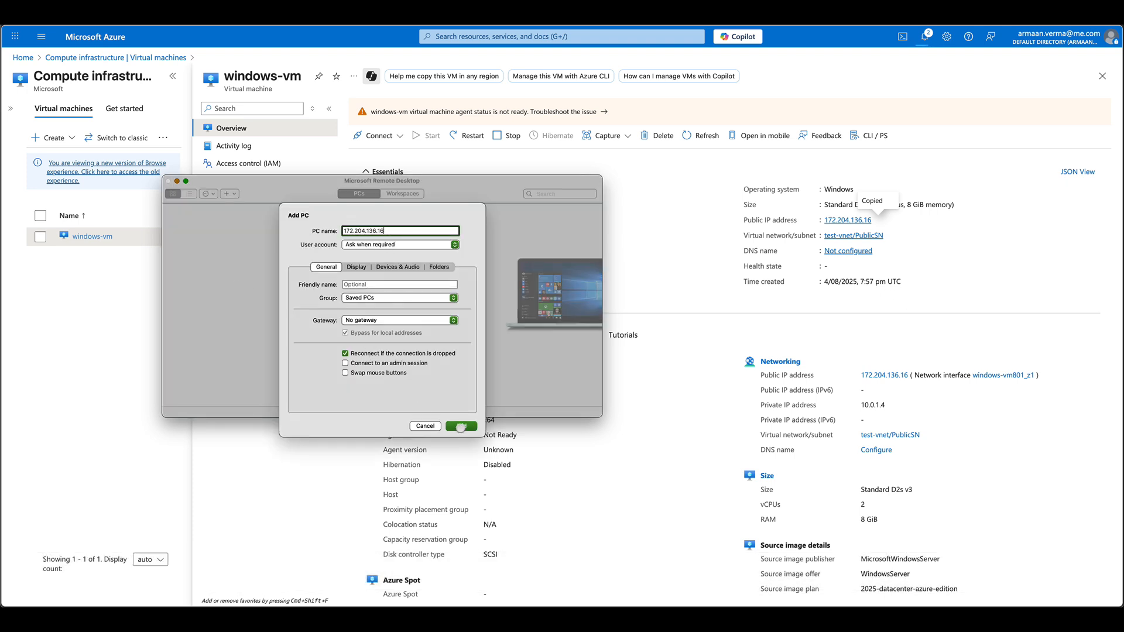
pyautogui.press('Return')
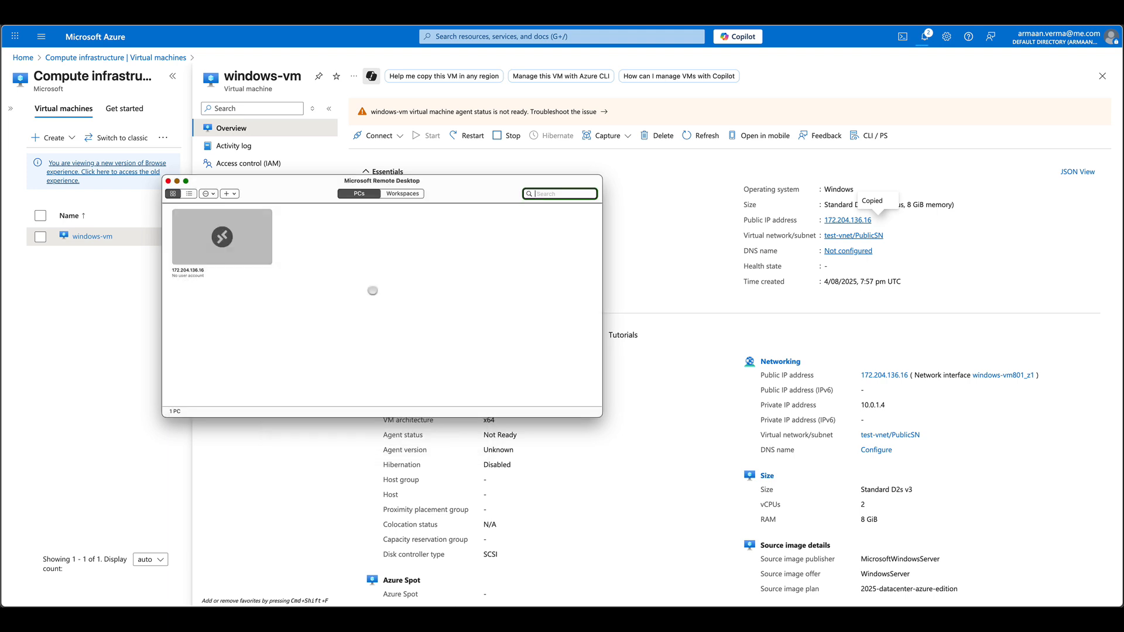
# - Connect to the new PC with the VM's admin username and password, accepting the certificate
pyautogui.doubleClick(235, 252)
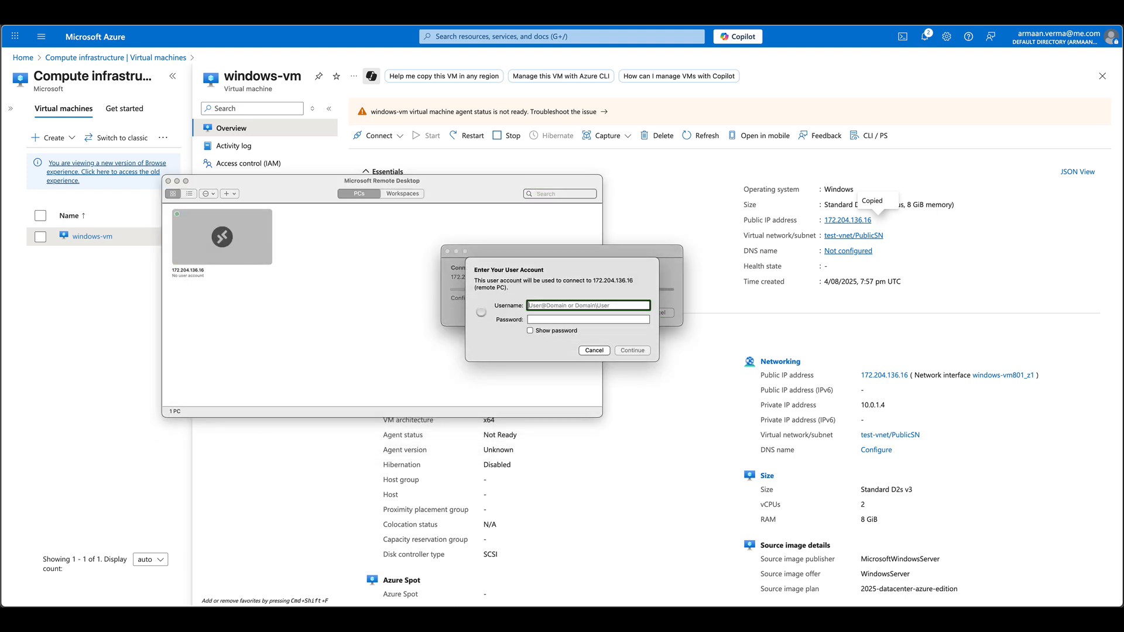
pyautogui.write('az')
pyautogui.press('BackSpace')
pyautogui.press('BackSpace')
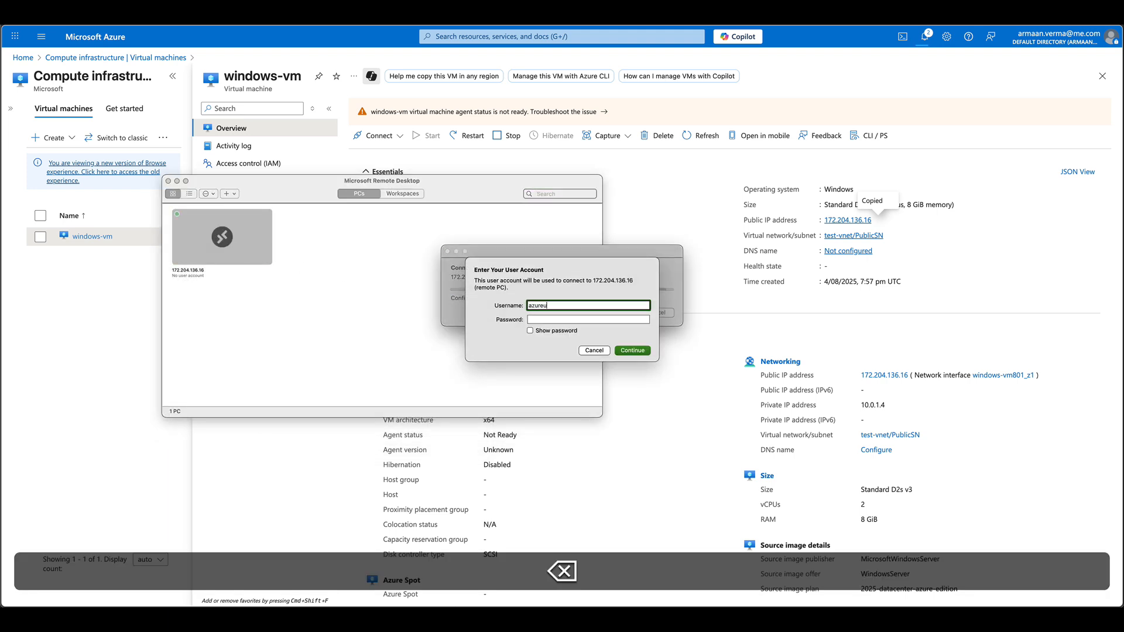
pyautogui.write('ureuser')
pyautogui.press('Tab')
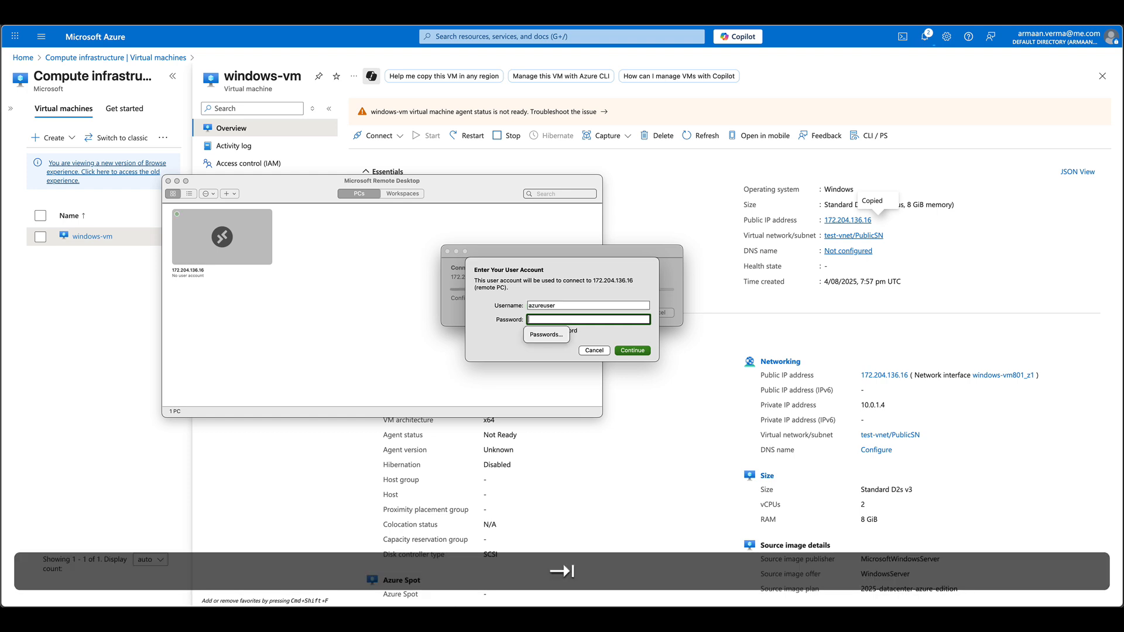
pyautogui.write('P')
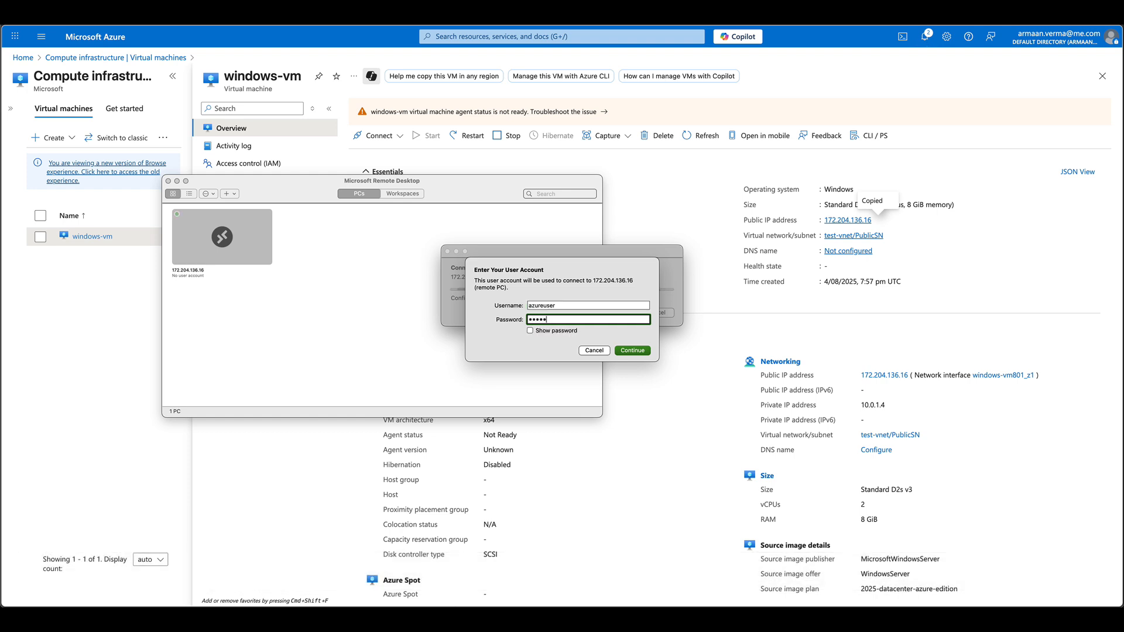
pyautogui.press('Return')
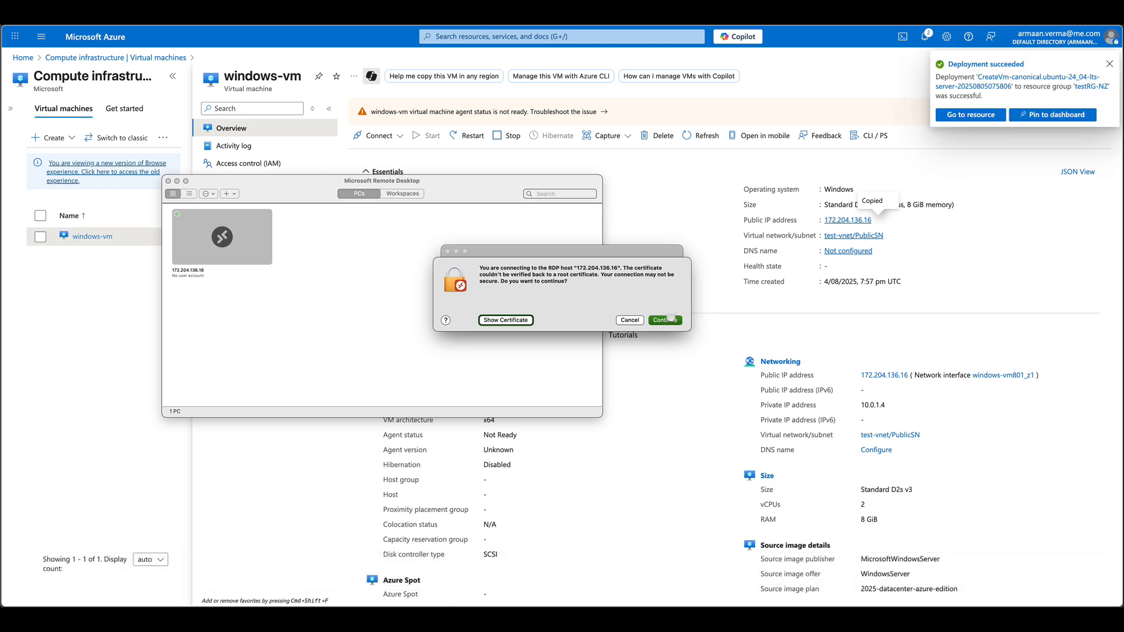
pyautogui.click(673, 320)
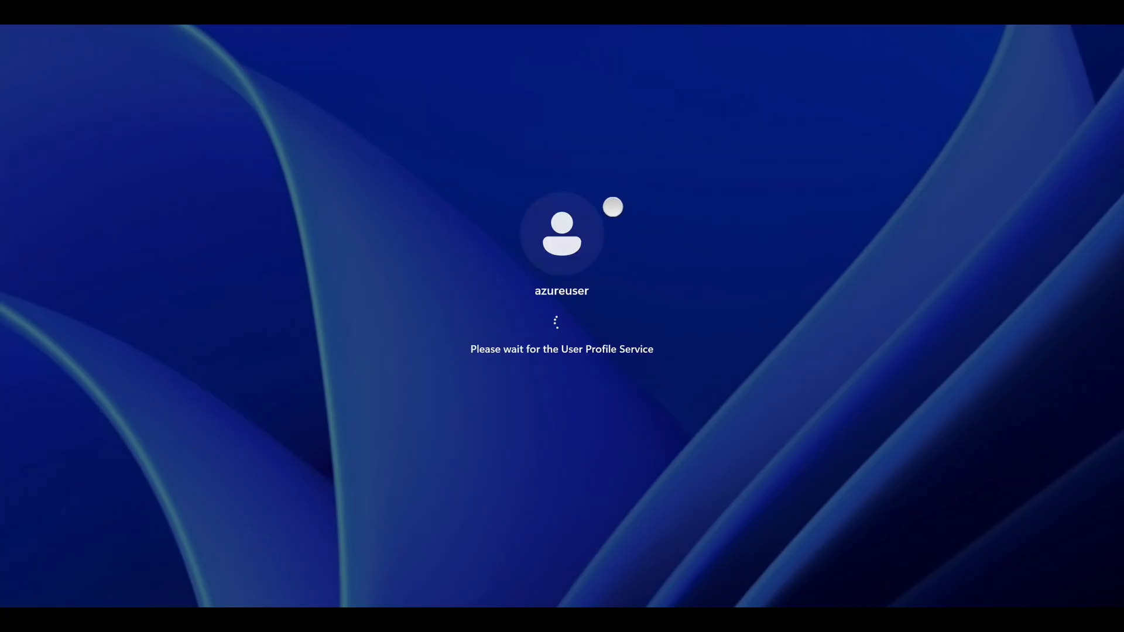
pyautogui.press('super')
pyautogui.press('super+Tab')
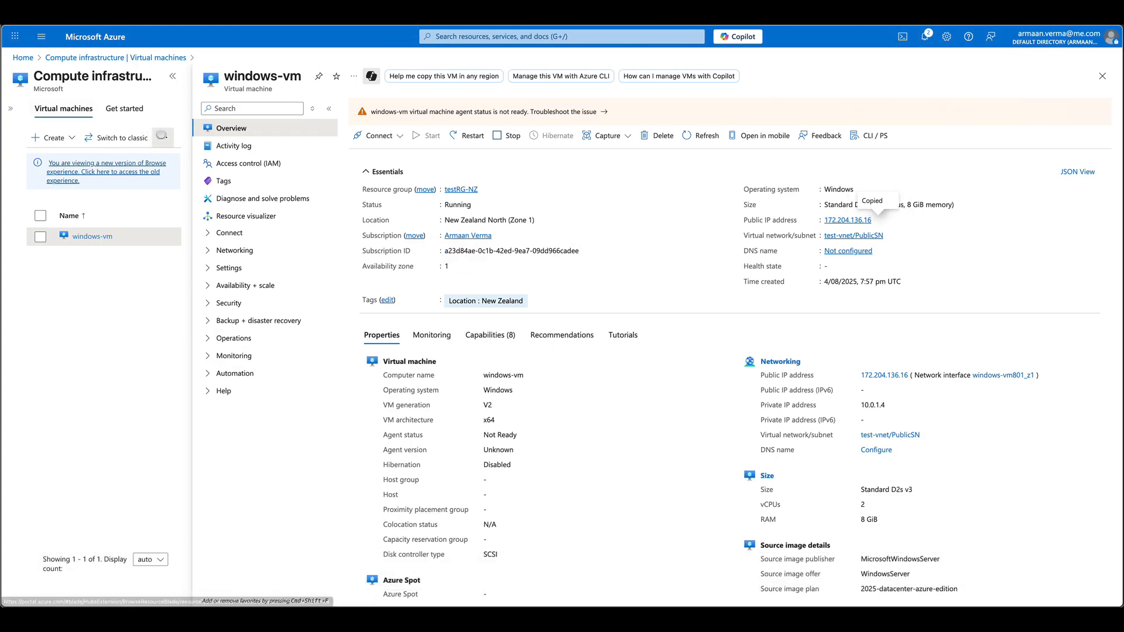
# - Refresh the VM list, open ubuntu-vm's overview, and open a taller Cloud Shell panel
pyautogui.click(163, 137)
pyautogui.click(123, 198)
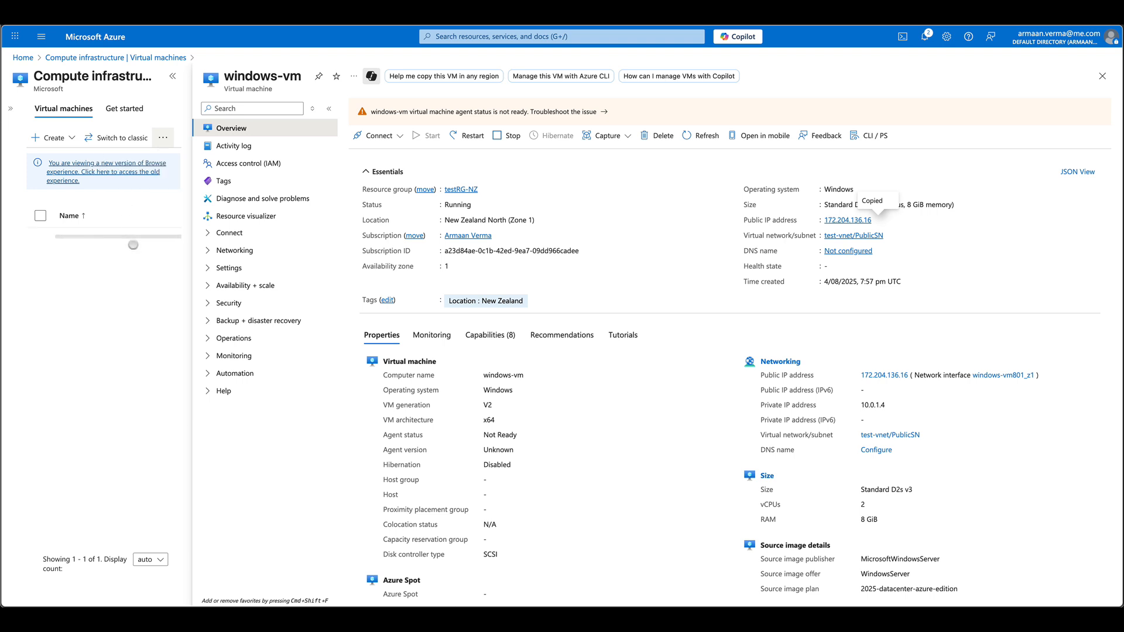
pyautogui.click(89, 236)
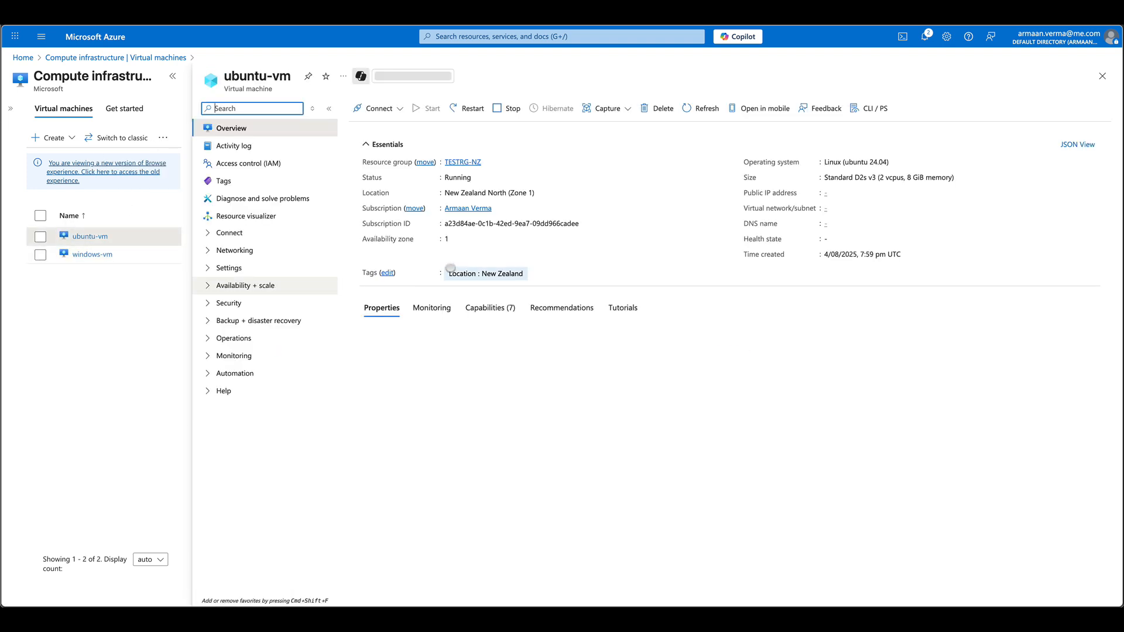
pyautogui.click(901, 36)
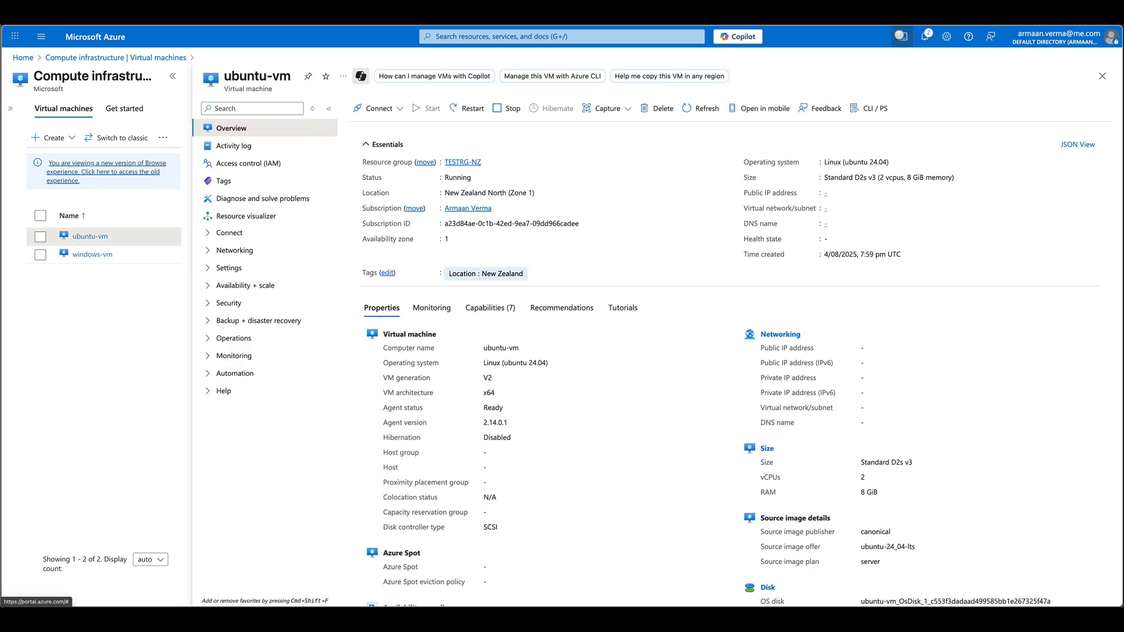
pyautogui.moveTo(557, 447); pyautogui.dragTo(563, 369)
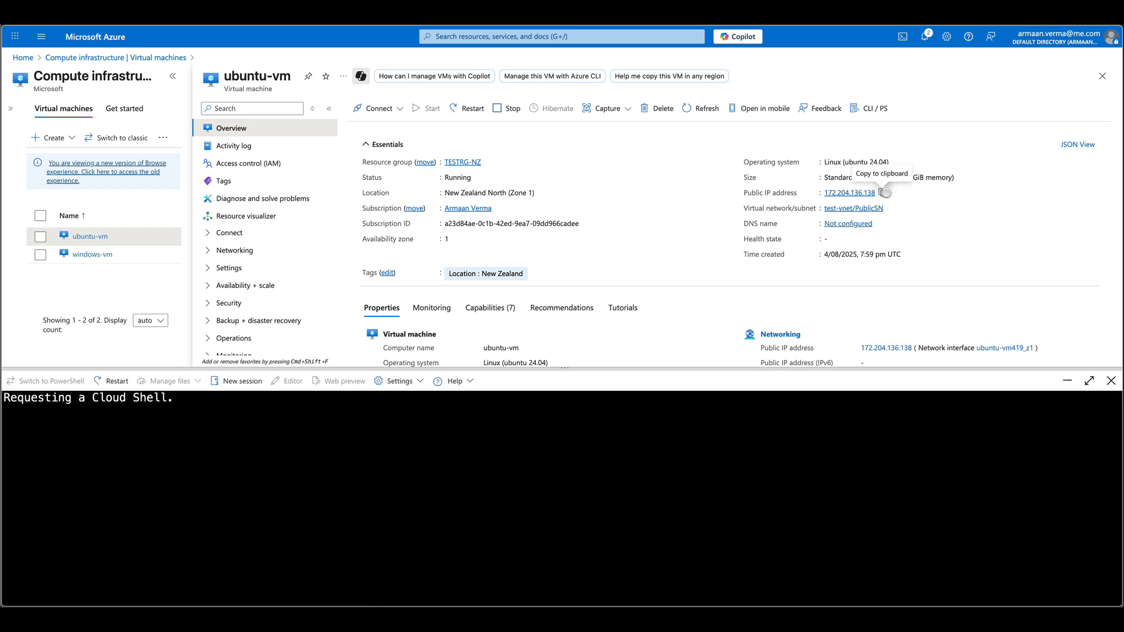
# - Copy ubuntu-vm's public IP and SSH into it as the admin user, trusting the host key
pyautogui.click(881, 193)
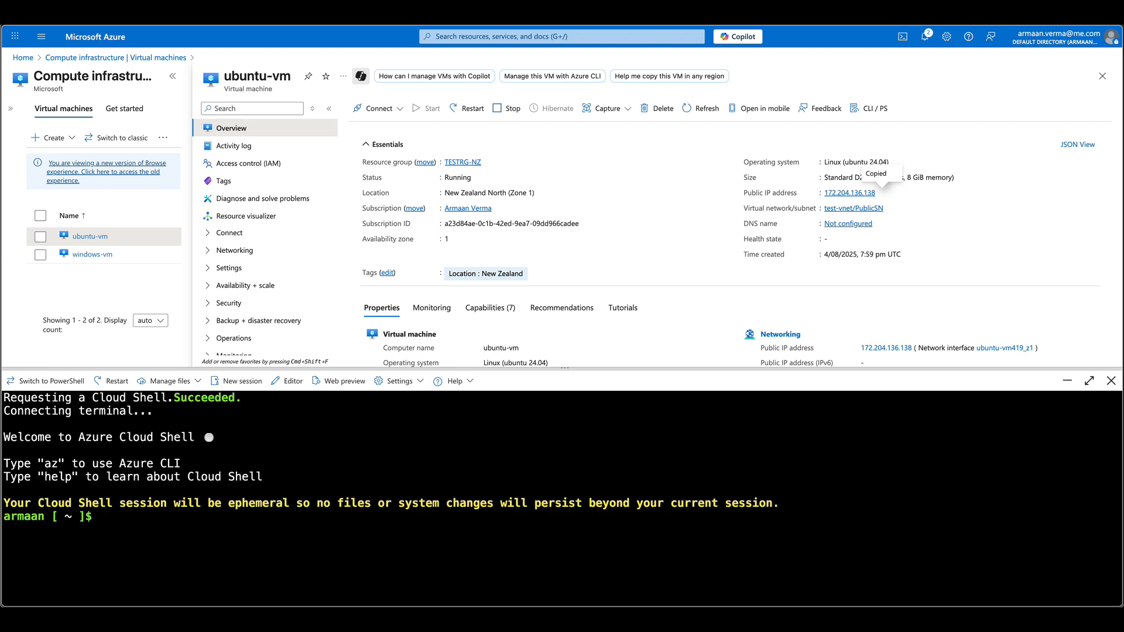
pyautogui.write('ssh azureuser@')
pyautogui.press('super+shift+v')
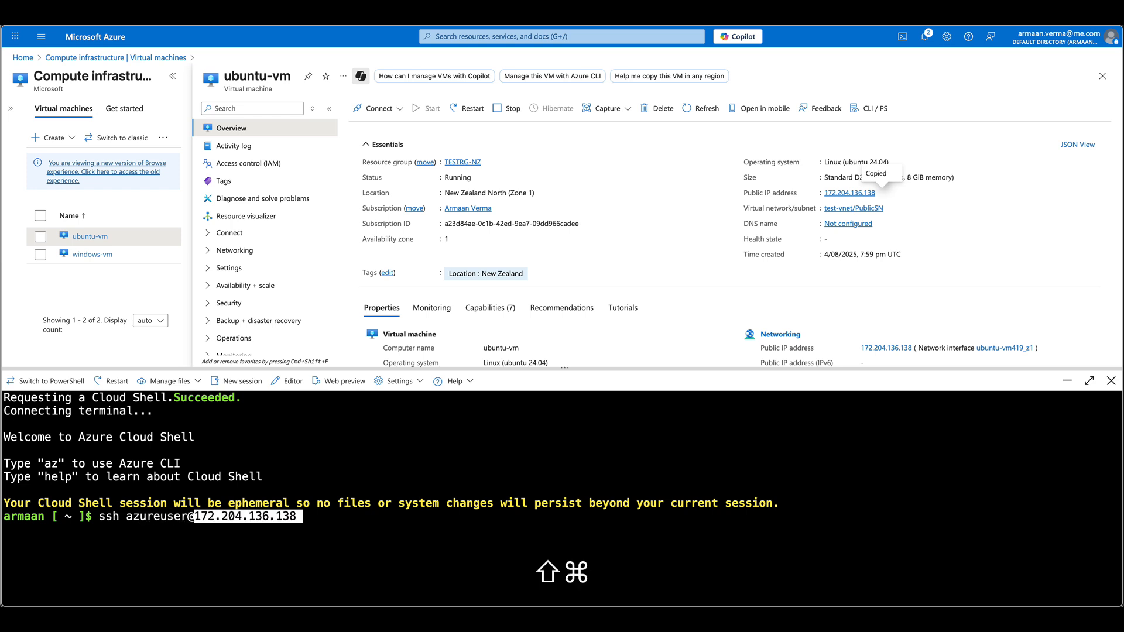
pyautogui.press('Return')
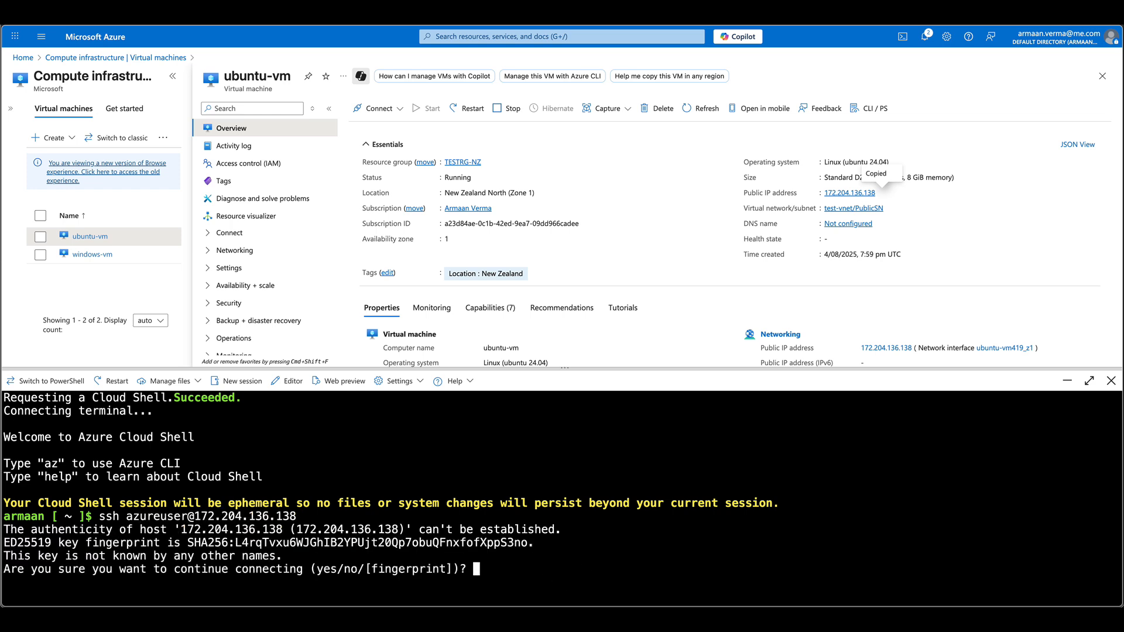
pyautogui.write('yes')
pyautogui.press('Return')
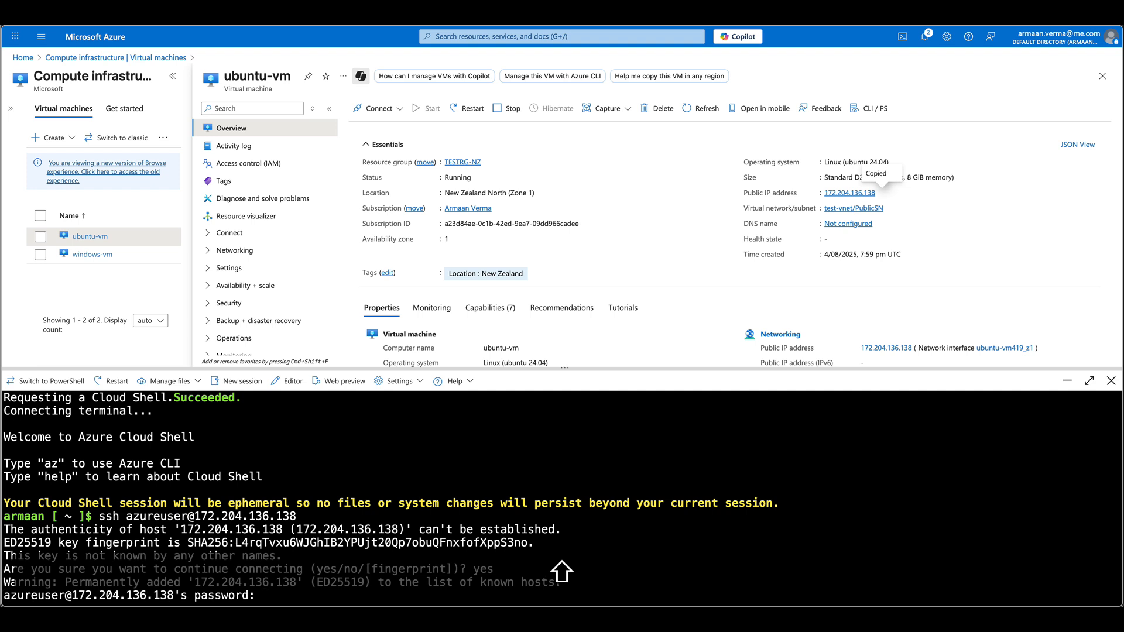
pyautogui.press('Return')
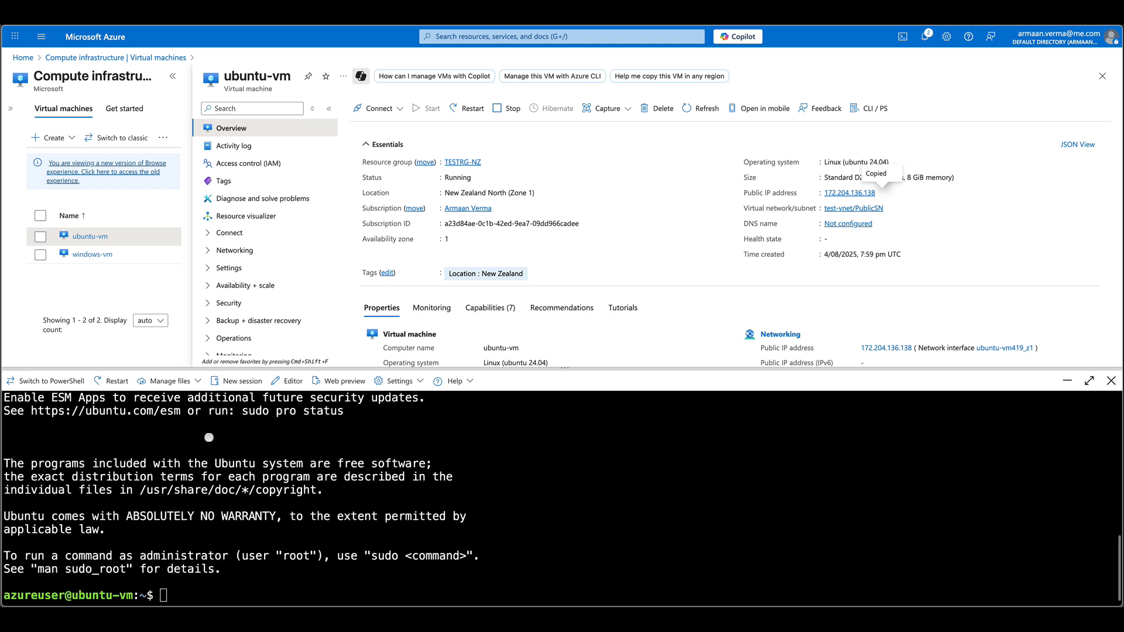
pyautogui.press('Return')
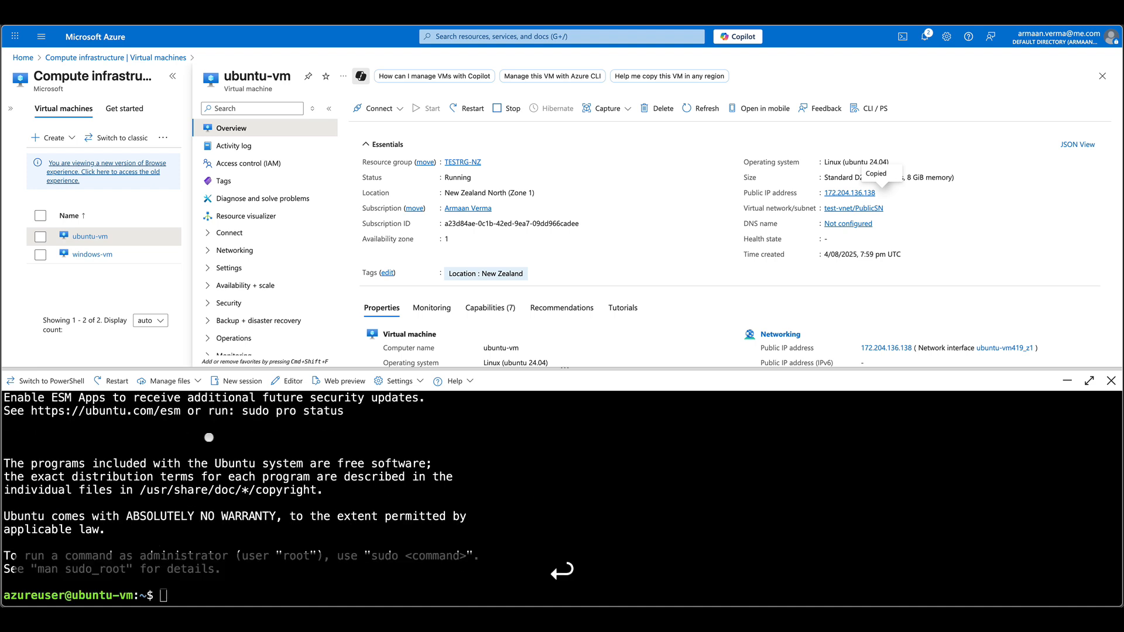
# - Clear the terminal and run sudo apt update -y on ubuntu-vm
pyautogui.click(598, 504)
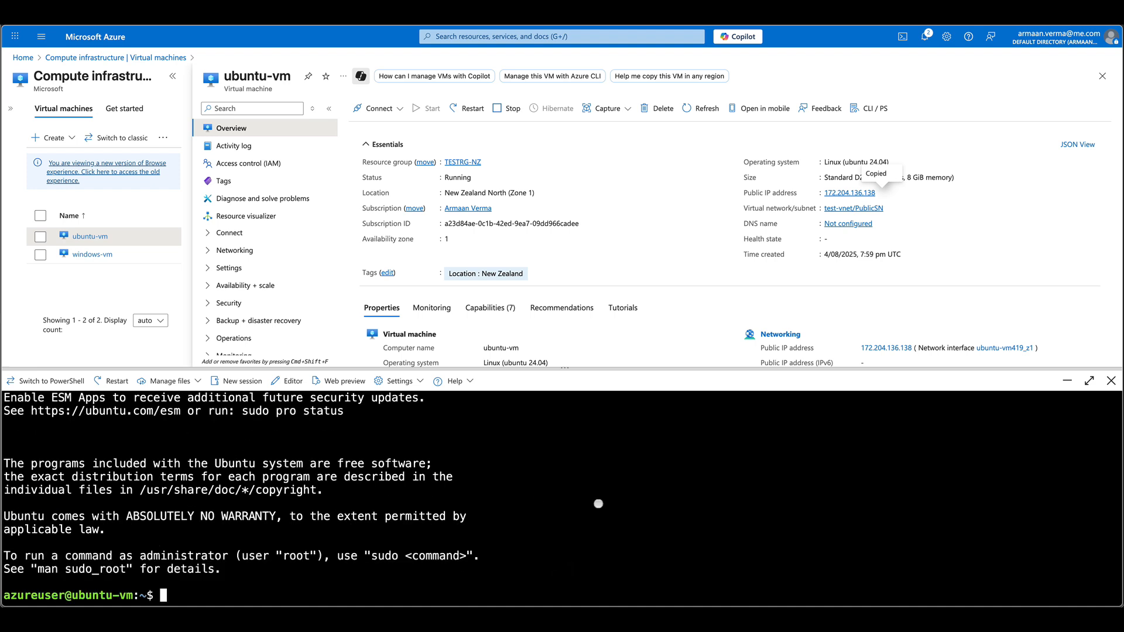
pyautogui.write('clear')
pyautogui.press('Return')
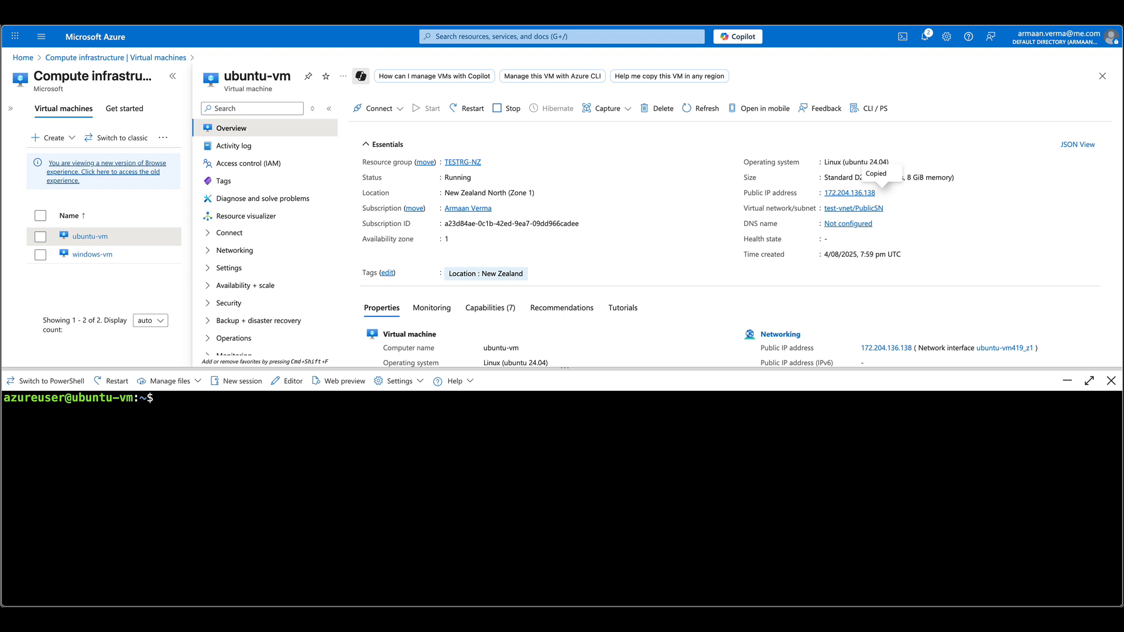
pyautogui.write('sudo apt update -y')
pyautogui.press('Return')
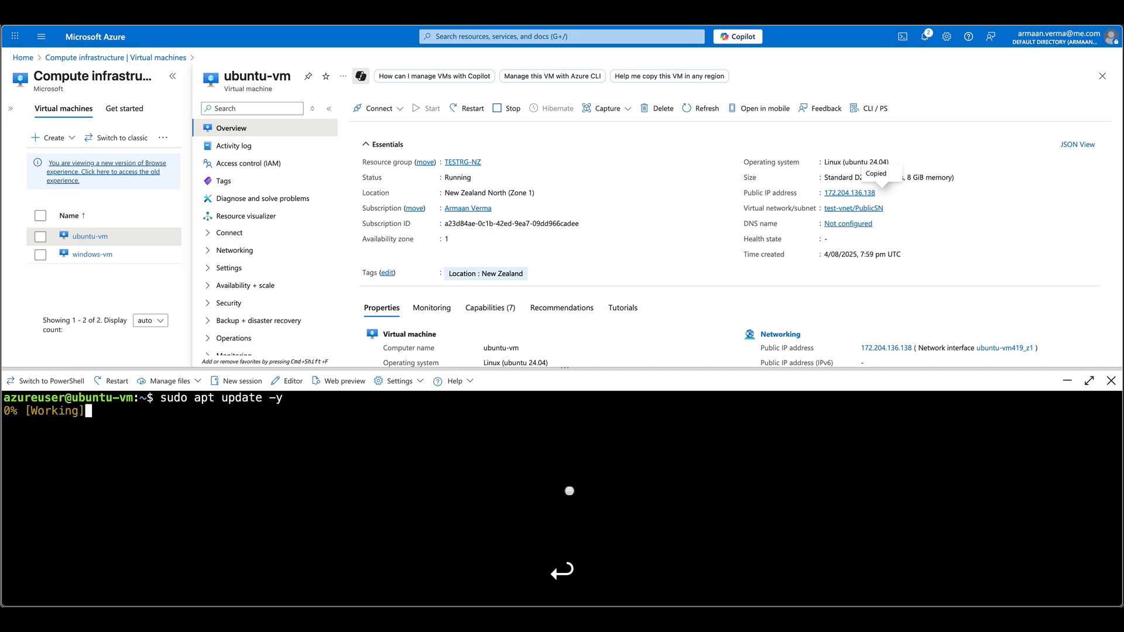
pyautogui.press('super+Tab')
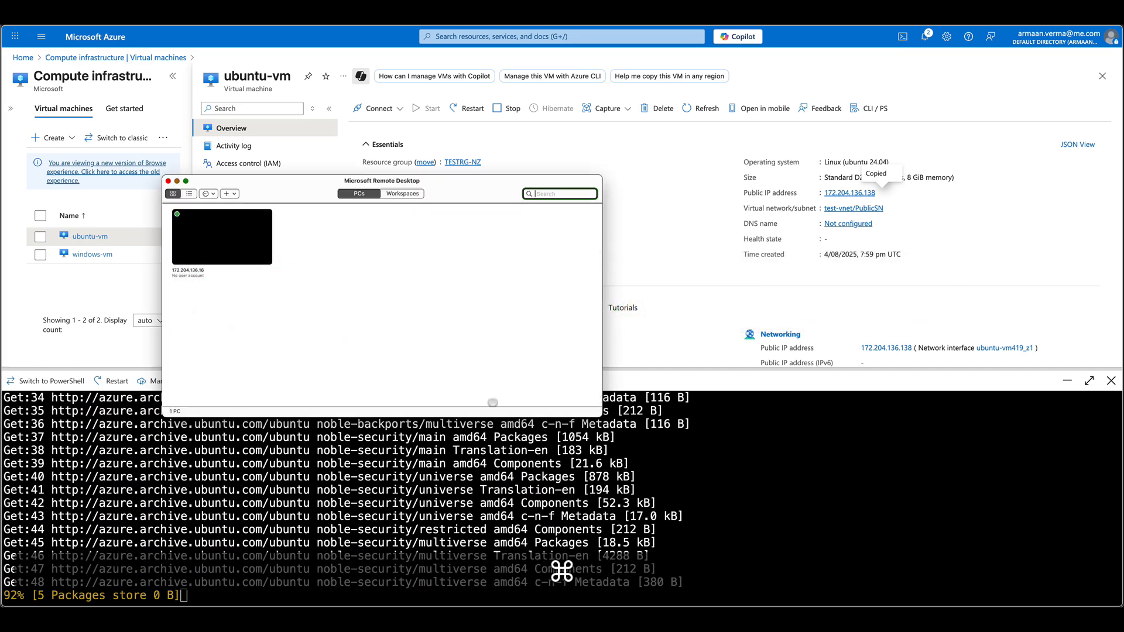
# - Open the Windows VM session and accept the diagnostic data settings to reach the desktop
pyautogui.doubleClick(217, 240)
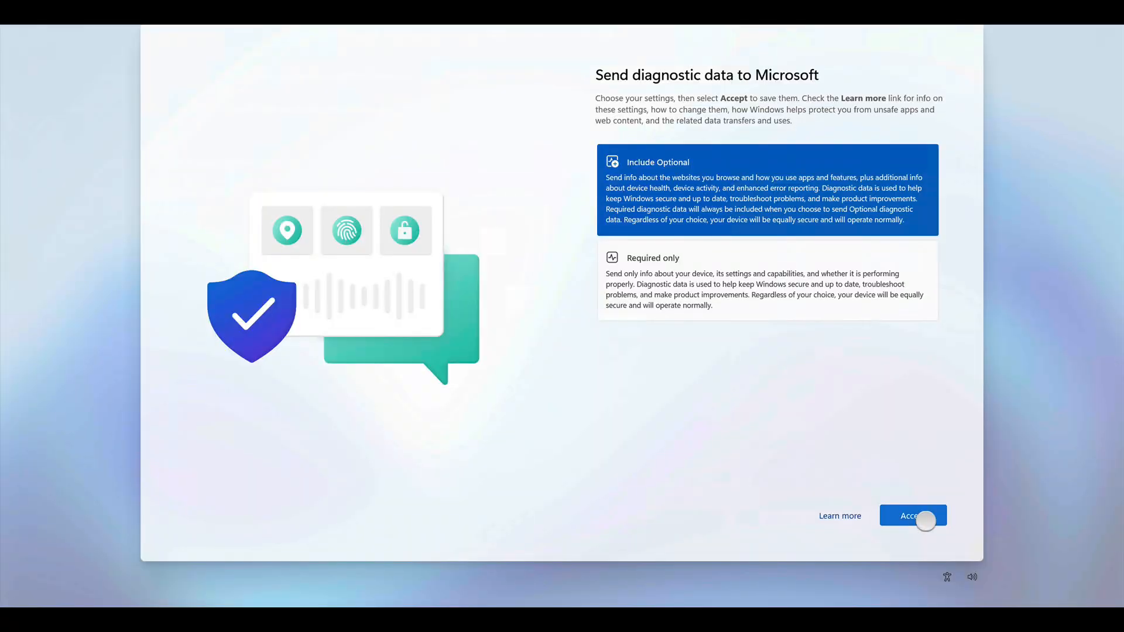
pyautogui.click(924, 518)
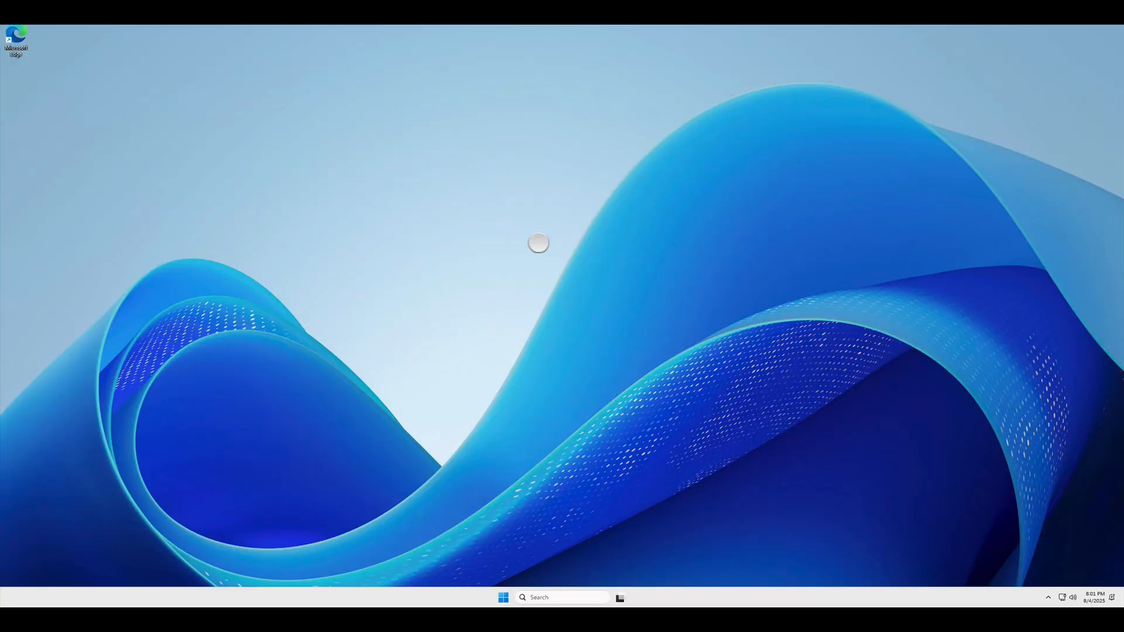
pyautogui.press('super+Tab')
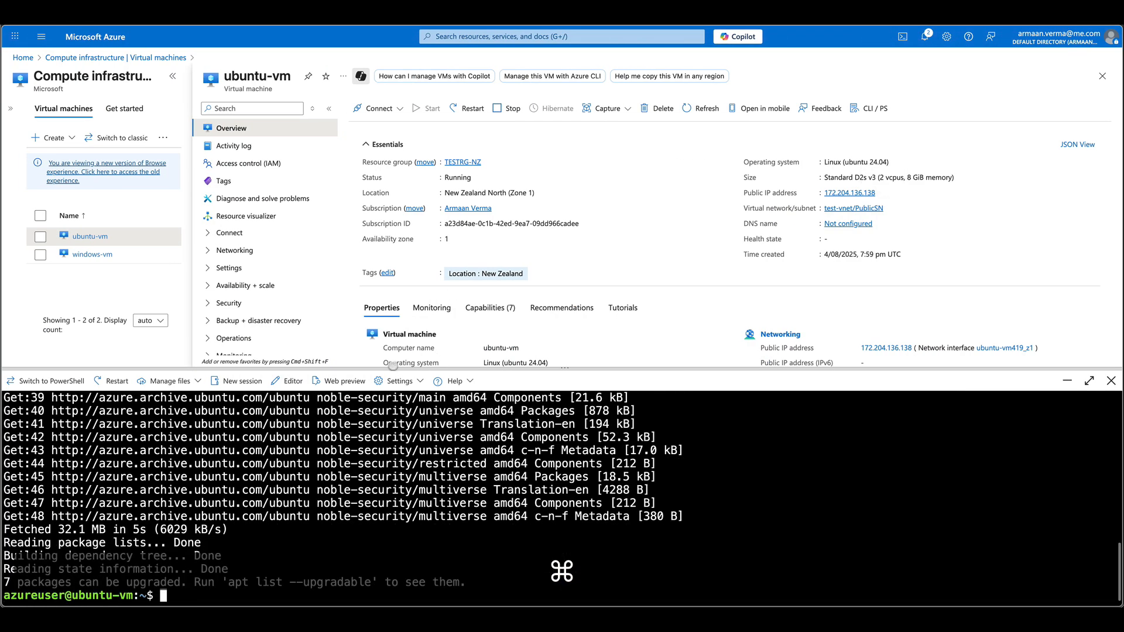
# - Edit the previous command into sudo apt upgrade -y, run it, then clear the terminal
pyautogui.press('super+v')
pyautogui.press('Left')
pyautogui.press('Left')
pyautogui.press('Left')
pyautogui.press('Left')
pyautogui.press('Left')
pyautogui.press('Left')
pyautogui.press('Left')
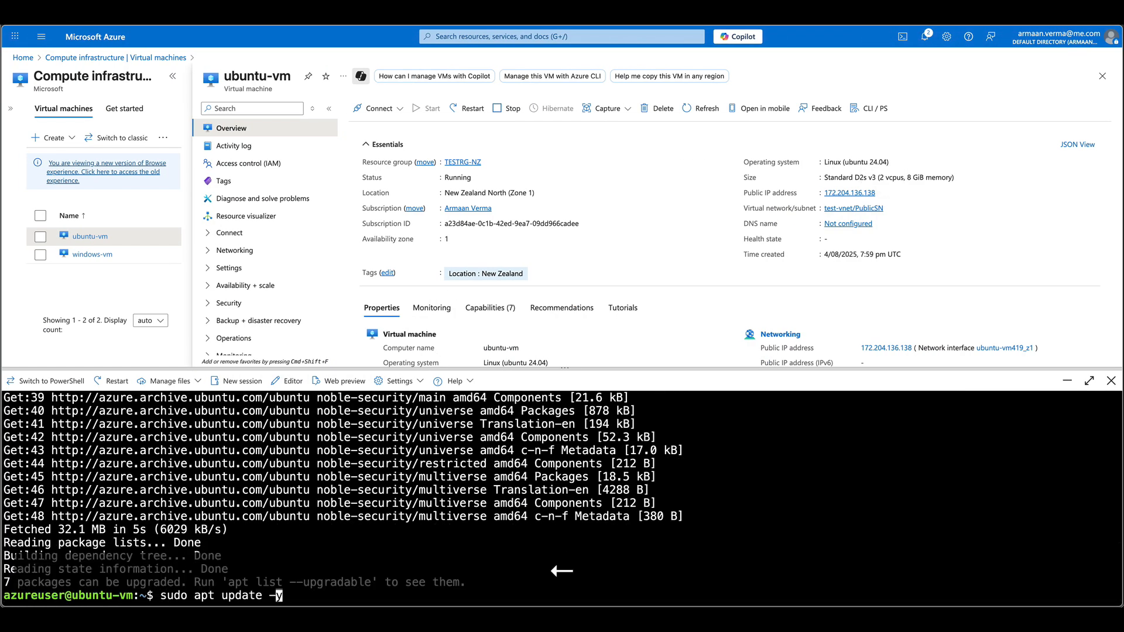
pyautogui.press('Right')
pyautogui.write('gra')
pyautogui.press('Right')
pyautogui.press('Delete')
pyautogui.press('Delete')
pyautogui.press('Return')
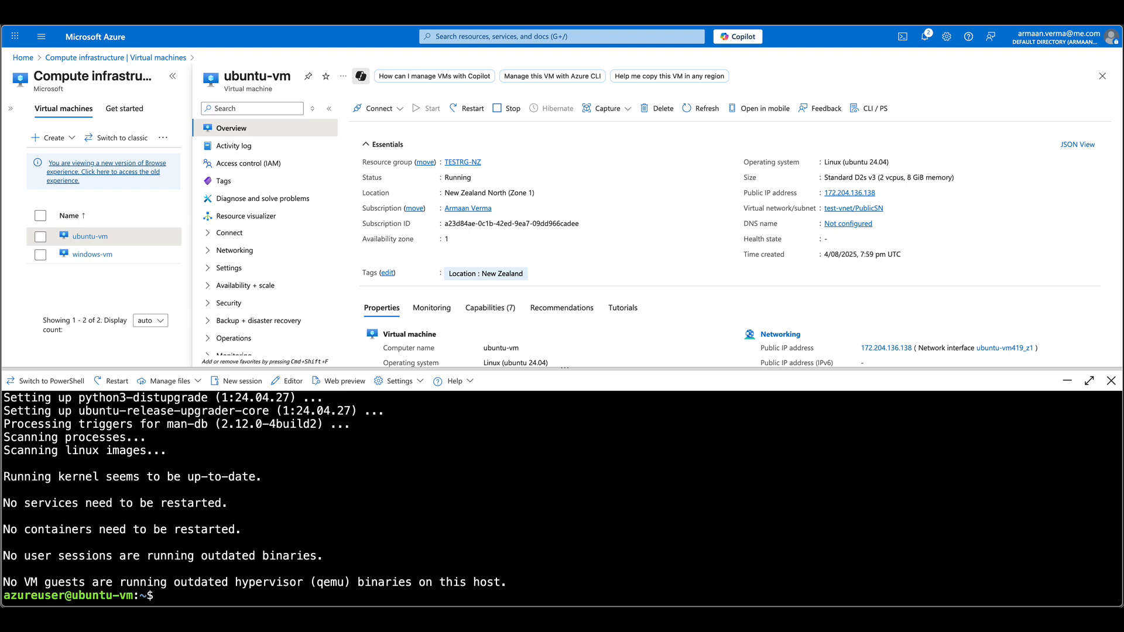
pyautogui.write('clear')
pyautogui.press('Return')
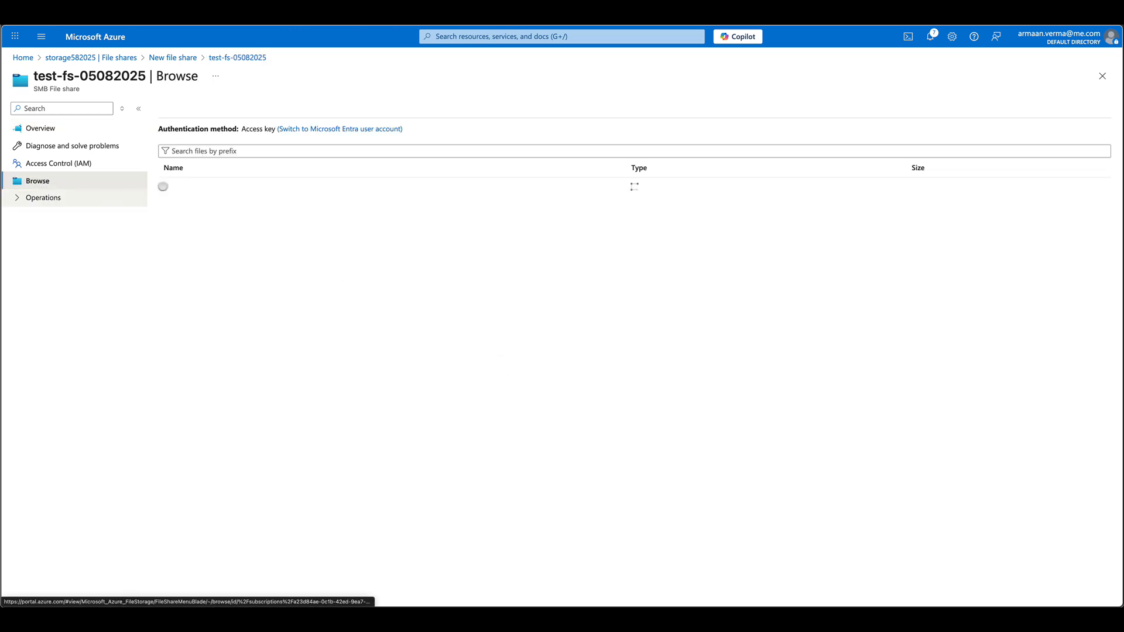
# - Drag Screenshot 2025-08-05 at 07.20.18.png from Finder into the Upload pane and upload it
pyautogui.click(231, 107)
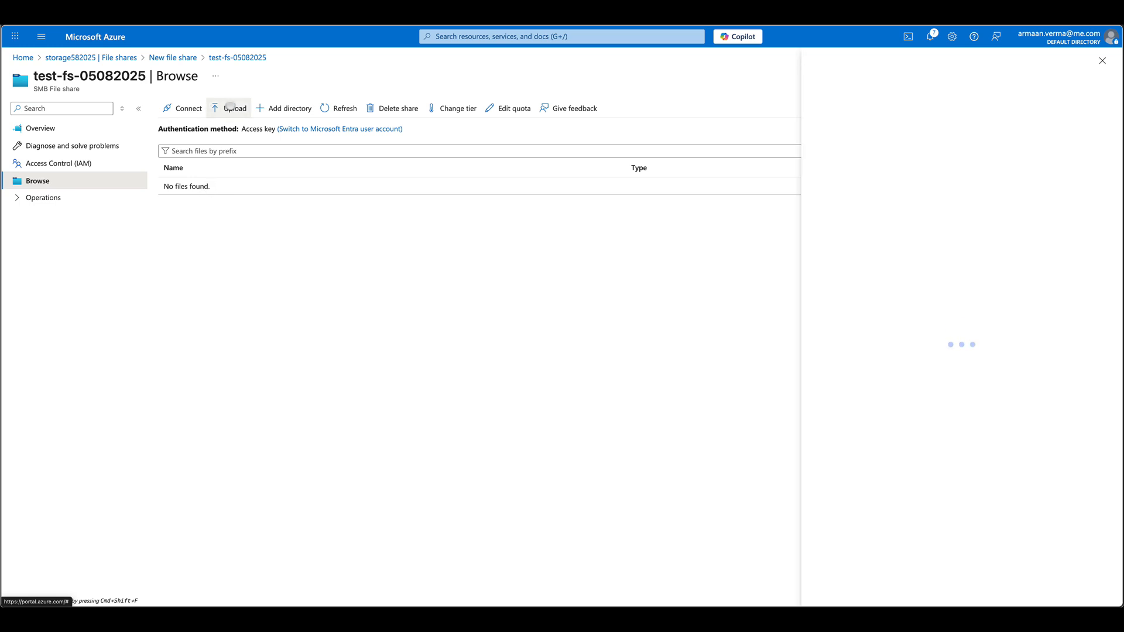
pyautogui.press('super+Tab')
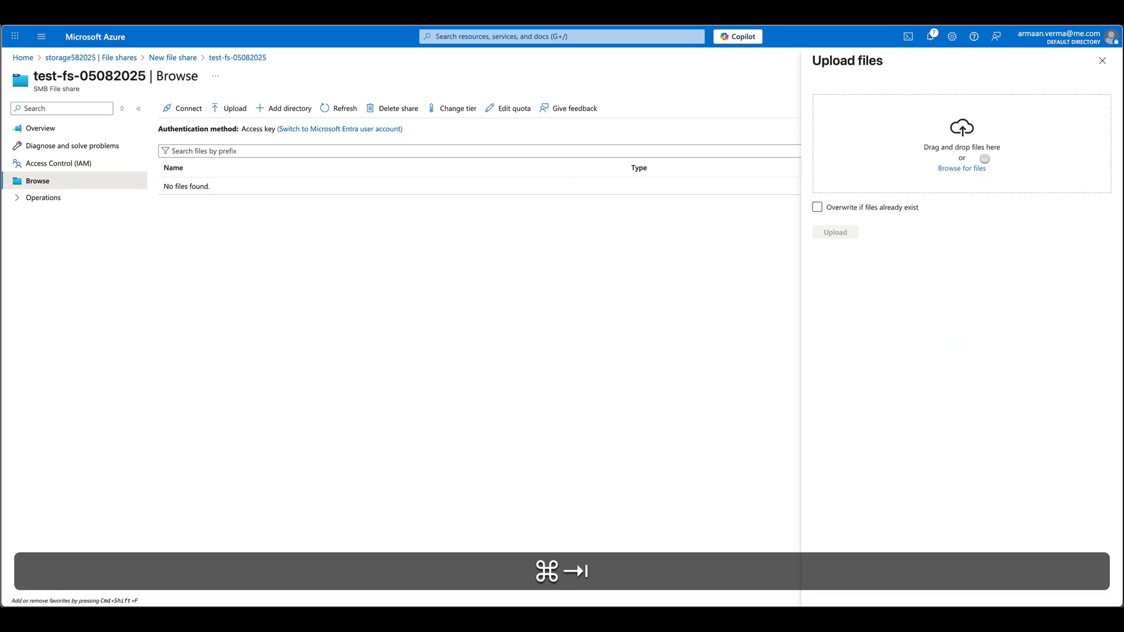
pyautogui.press('super+Tab')
pyautogui.press('super+Tab')
pyautogui.press('super+Tab')
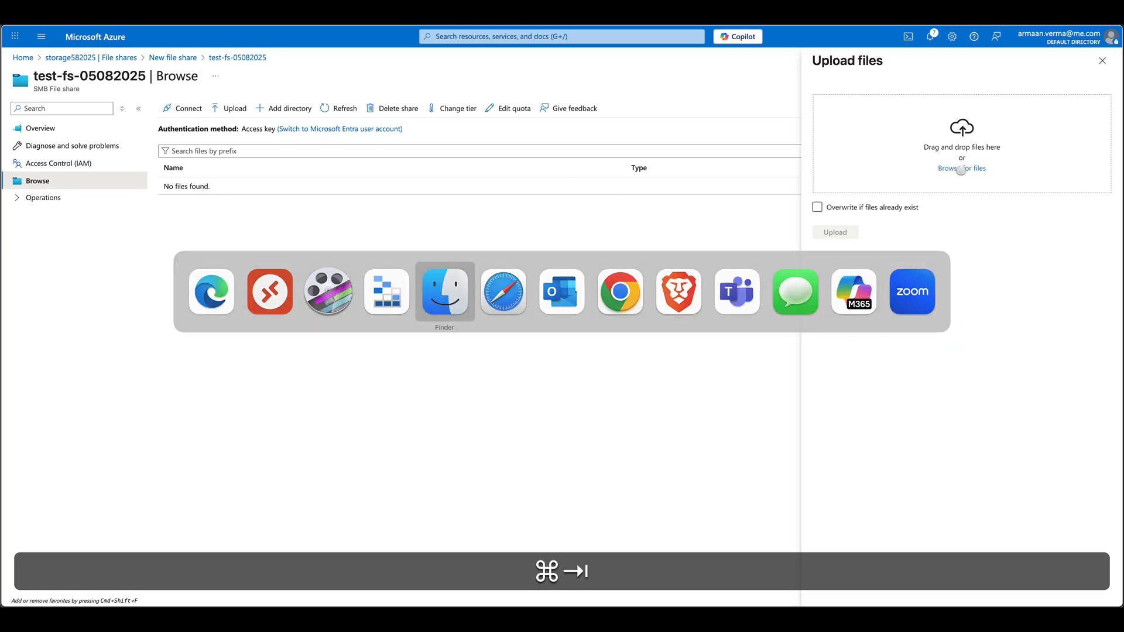
pyautogui.moveTo(384, 203); pyautogui.dragTo(978, 170)
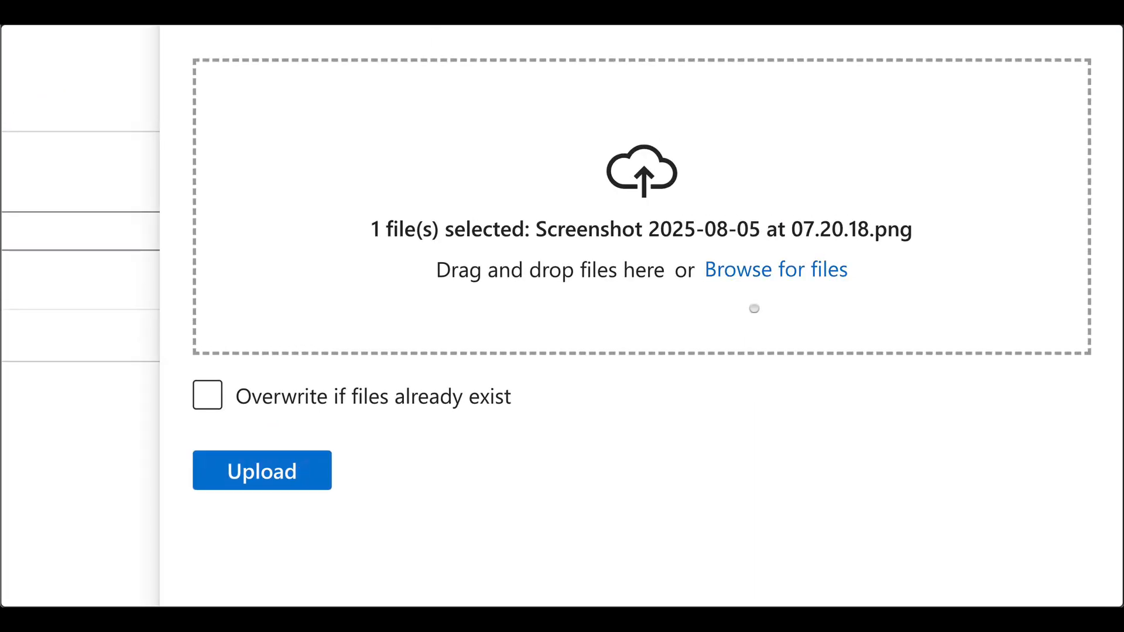
pyautogui.click(268, 467)
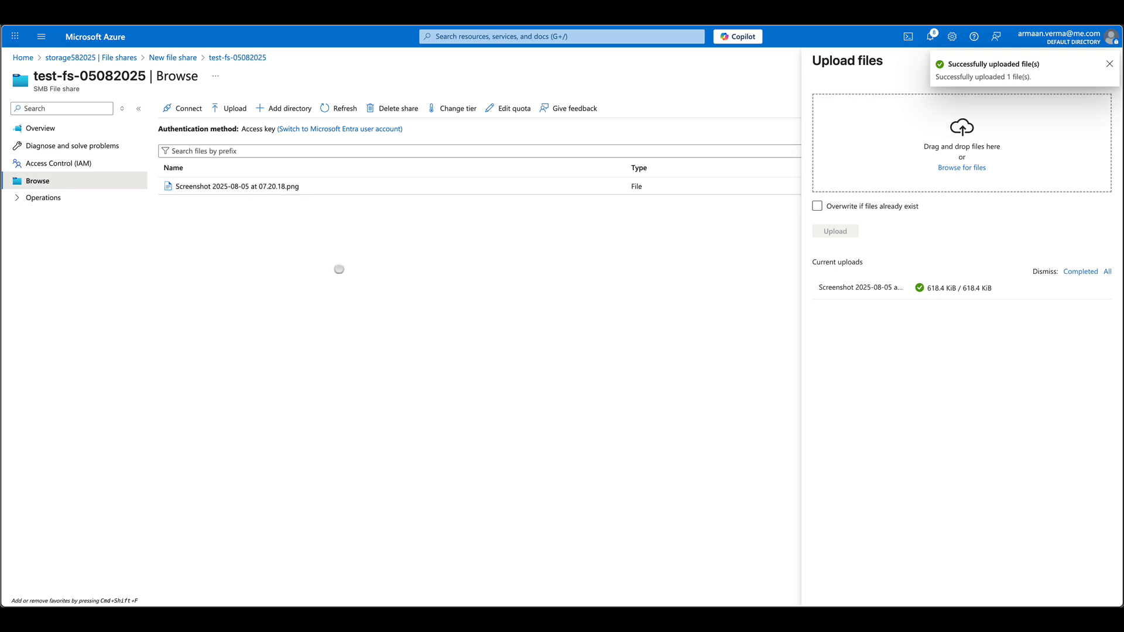
pyautogui.click(1109, 62)
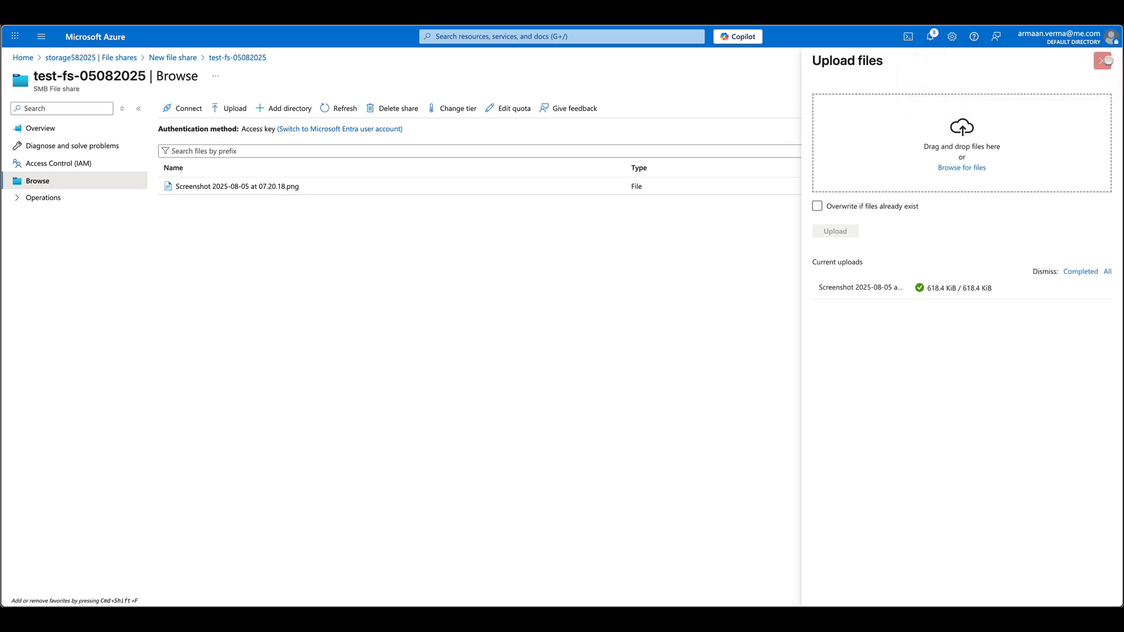
pyautogui.click(1107, 61)
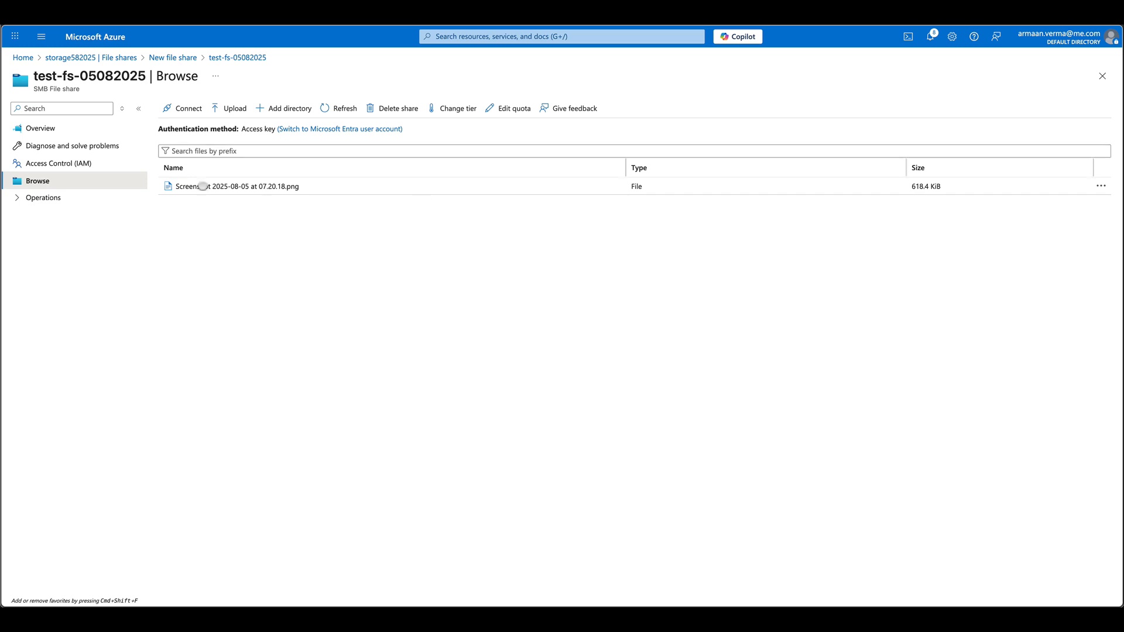
# - In the share's Connect pane, reveal the Linux mount script and copy it
pyautogui.click(183, 108)
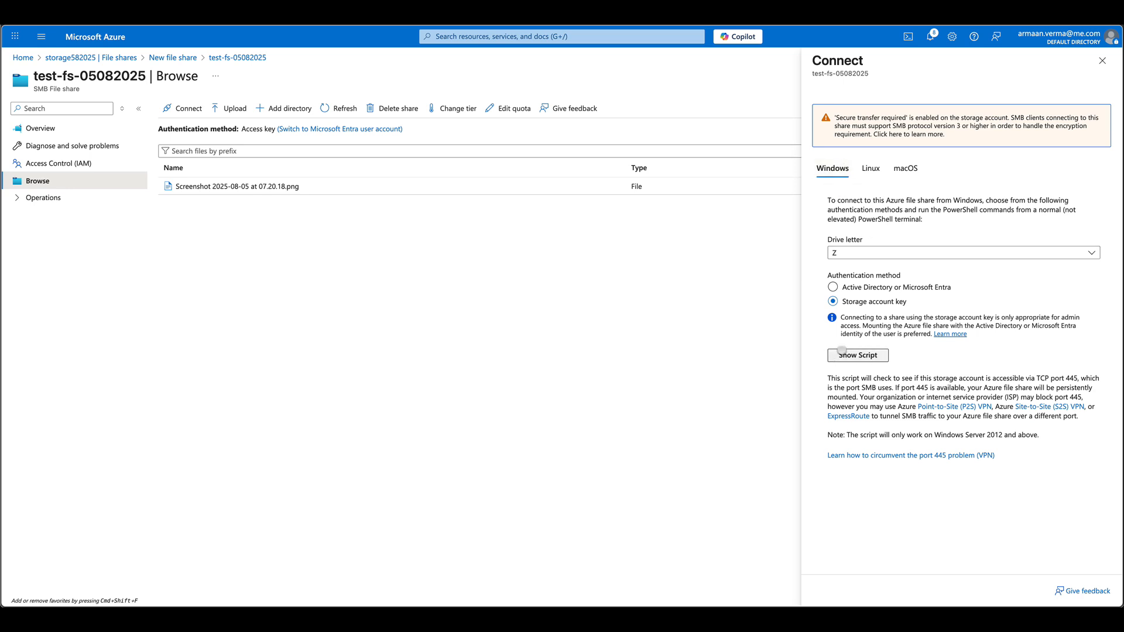
pyautogui.click(872, 169)
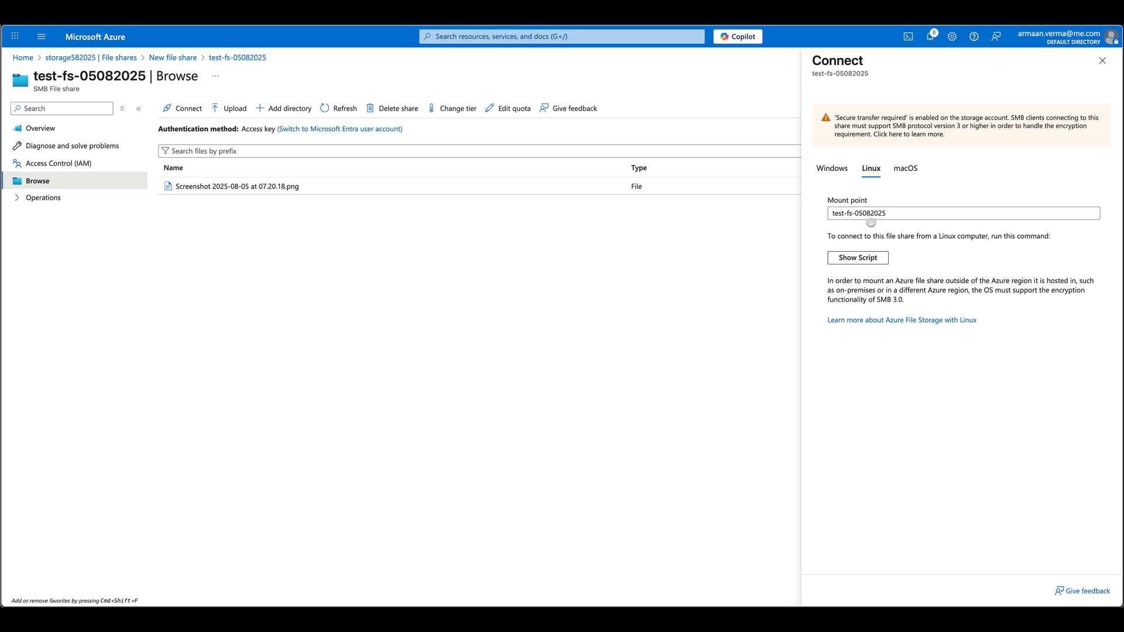
pyautogui.click(904, 170)
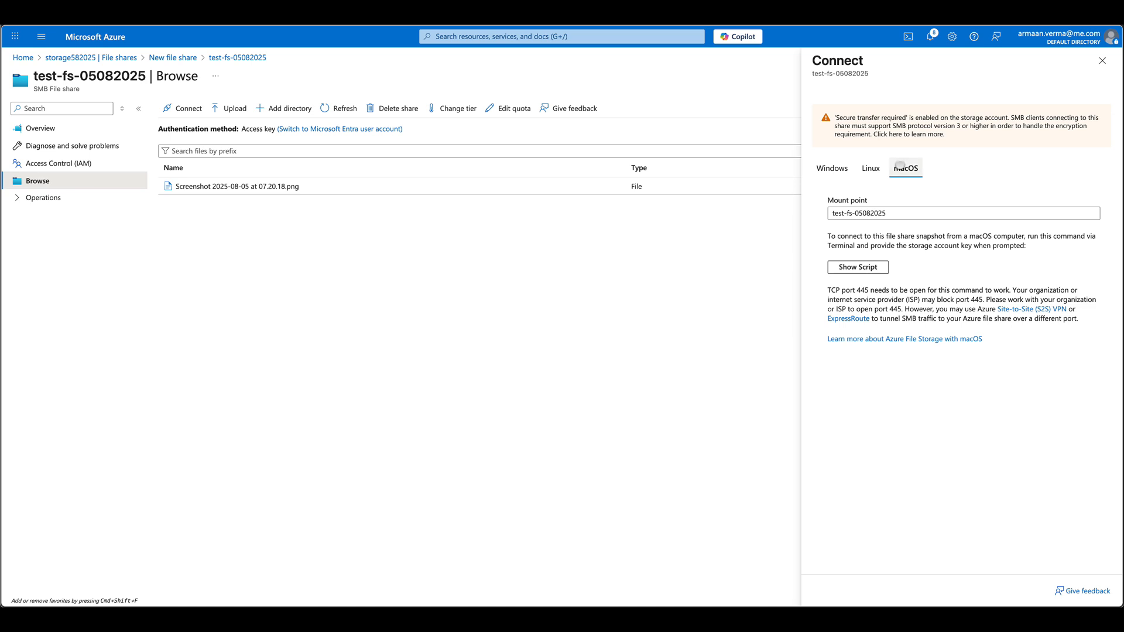
pyautogui.click(869, 168)
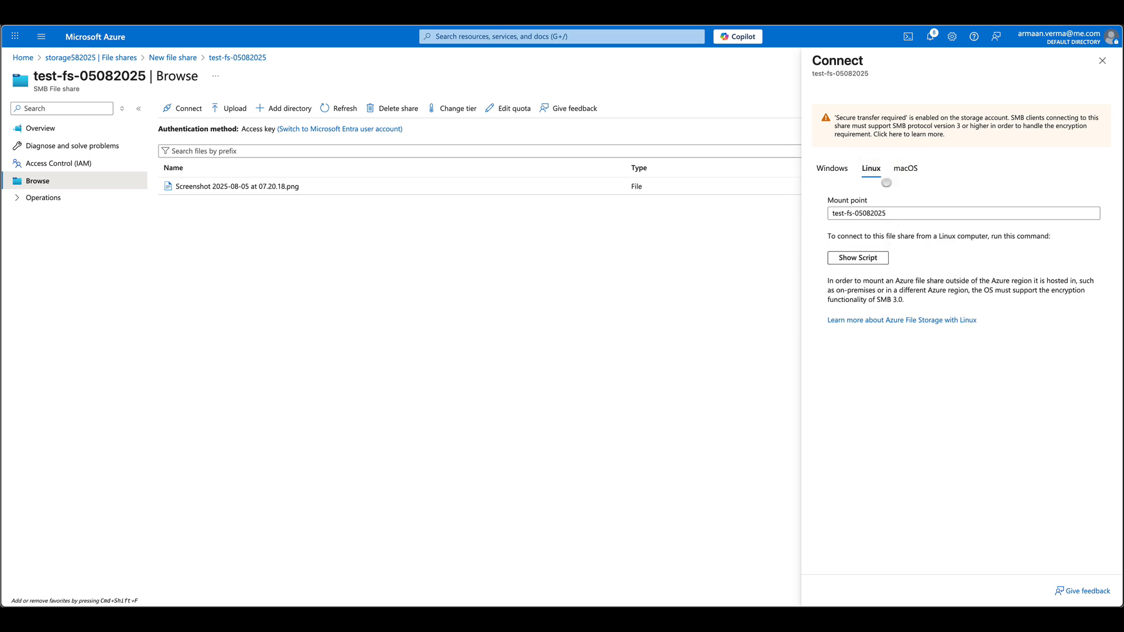
pyautogui.click(858, 259)
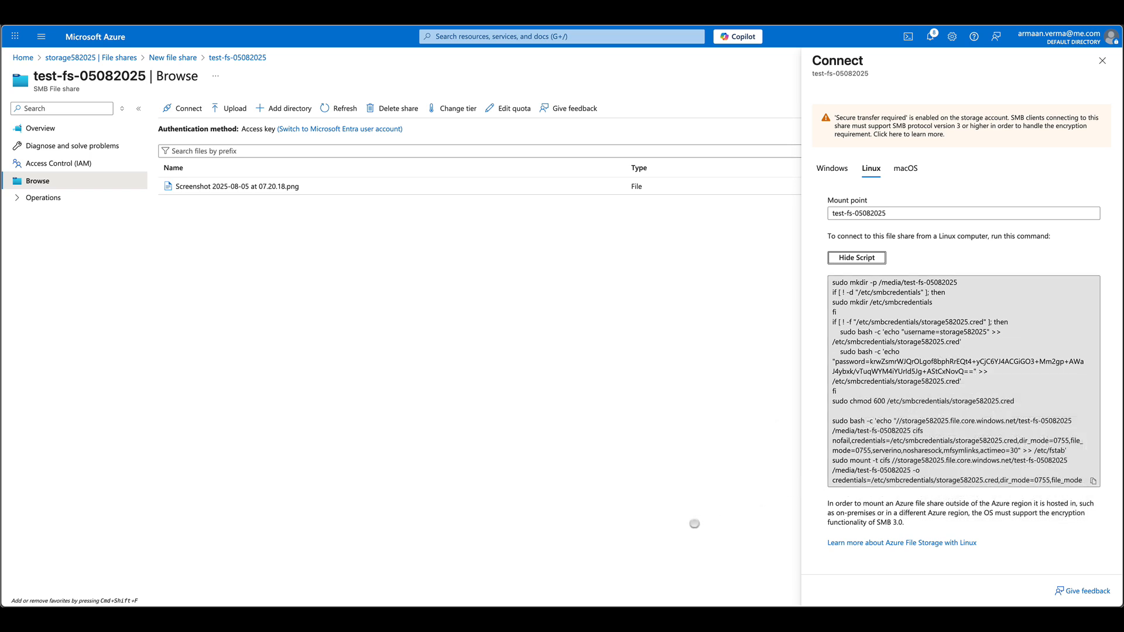
pyautogui.click(1093, 481)
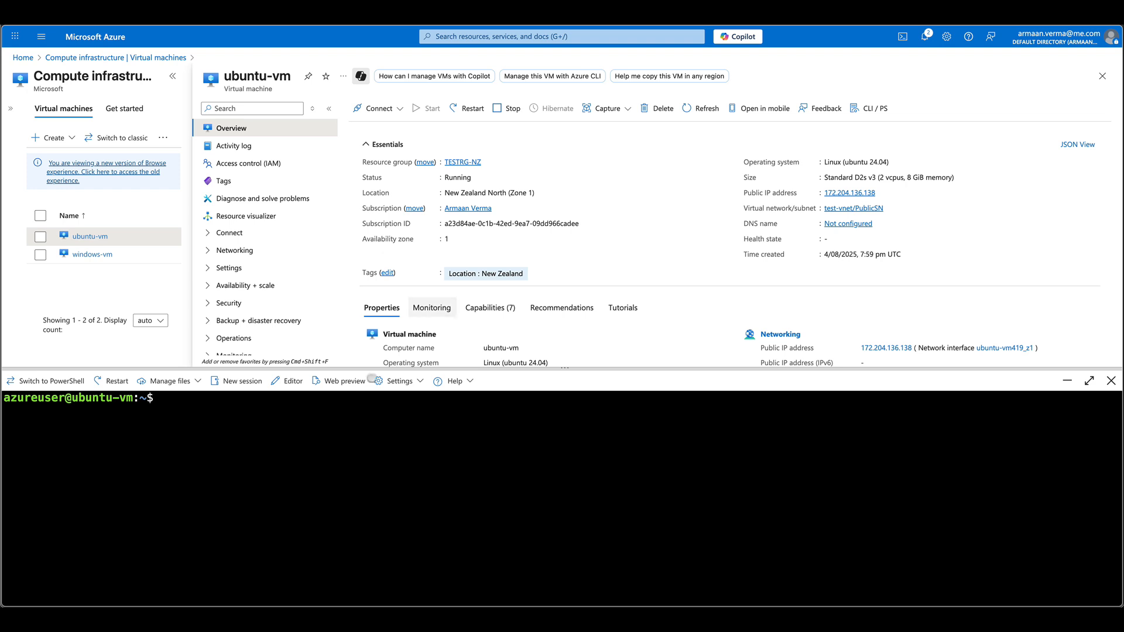
# - Paste and run the Linux mount script in the ubuntu-vm terminal
pyautogui.rightClick(362, 412)
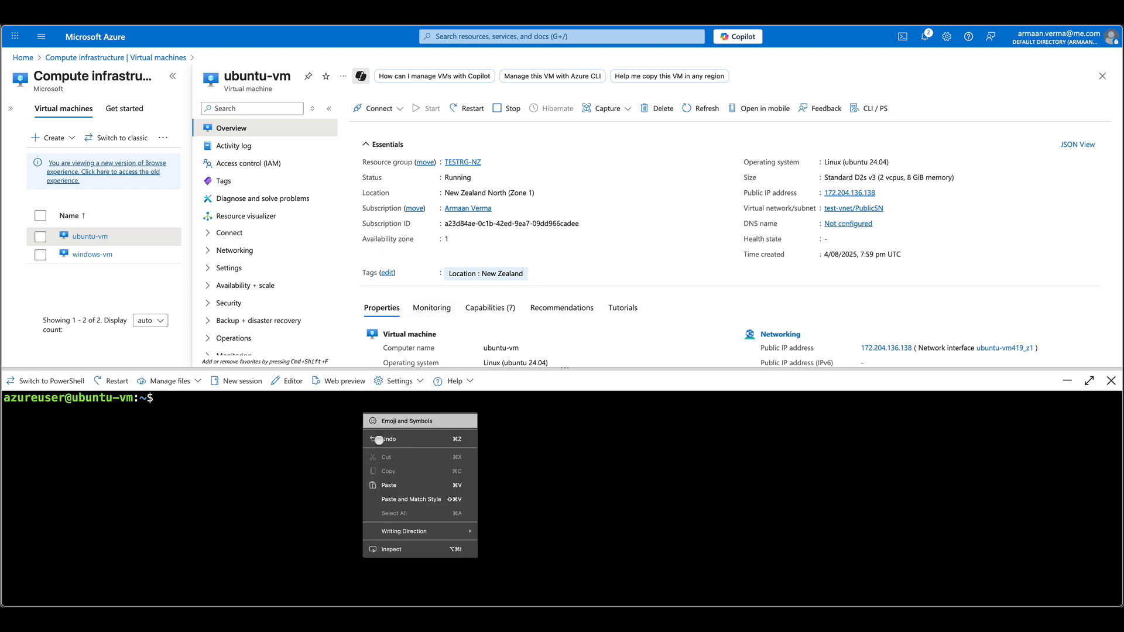
pyautogui.click(430, 499)
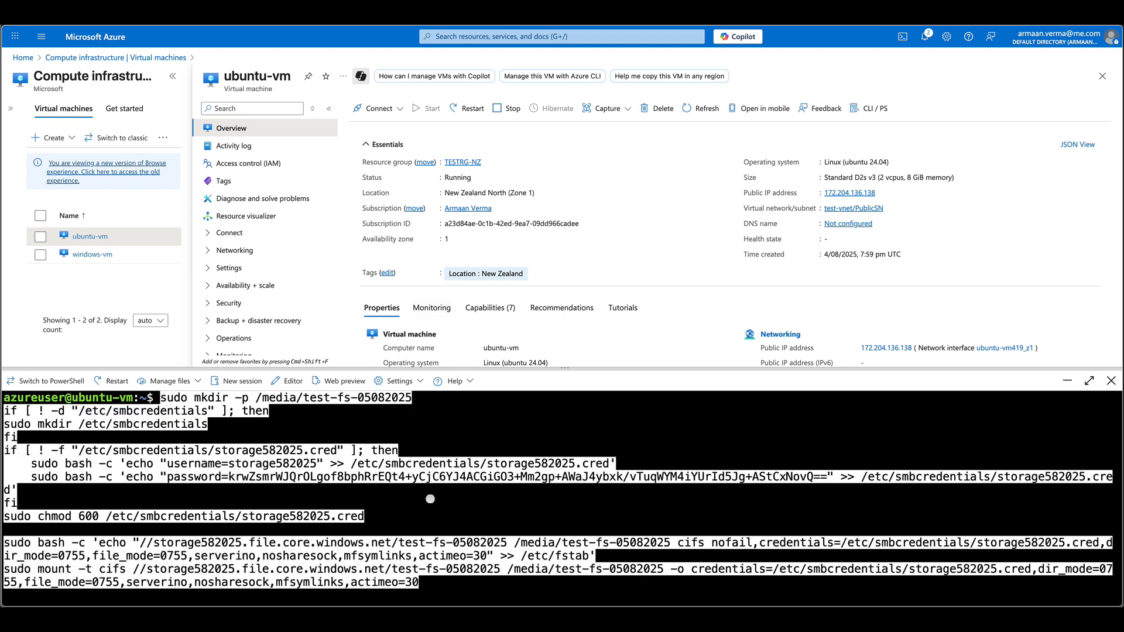
pyautogui.press('Return')
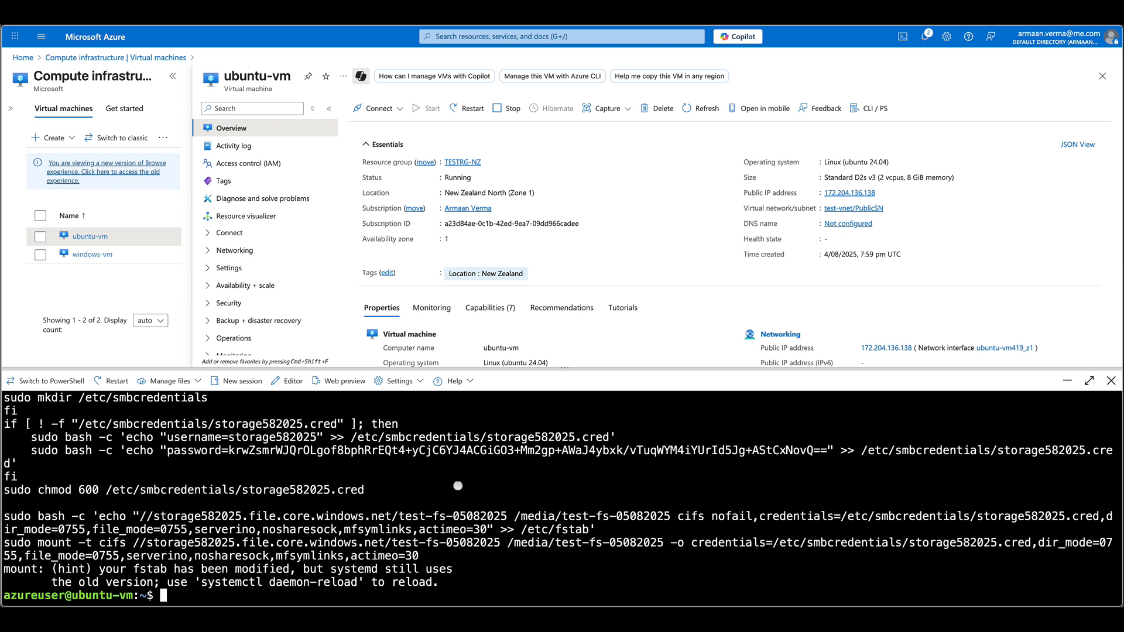
# - Copy the /media/test-fs-05082025 mount path from the script's output
pyautogui.scroll(2, 457, 486)
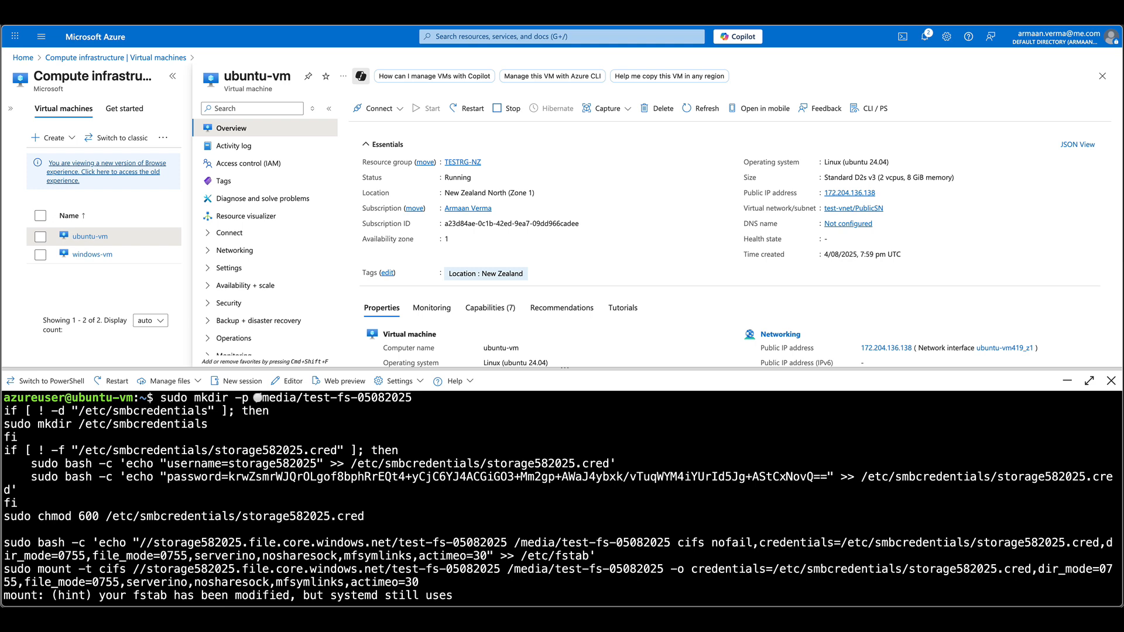
pyautogui.moveTo(258, 397)
pyautogui.mouseDown()
pyautogui.moveTo(429, 399)
pyautogui.moveTo(274, 400)
pyautogui.mouseUp()
pyautogui.click(429, 398)
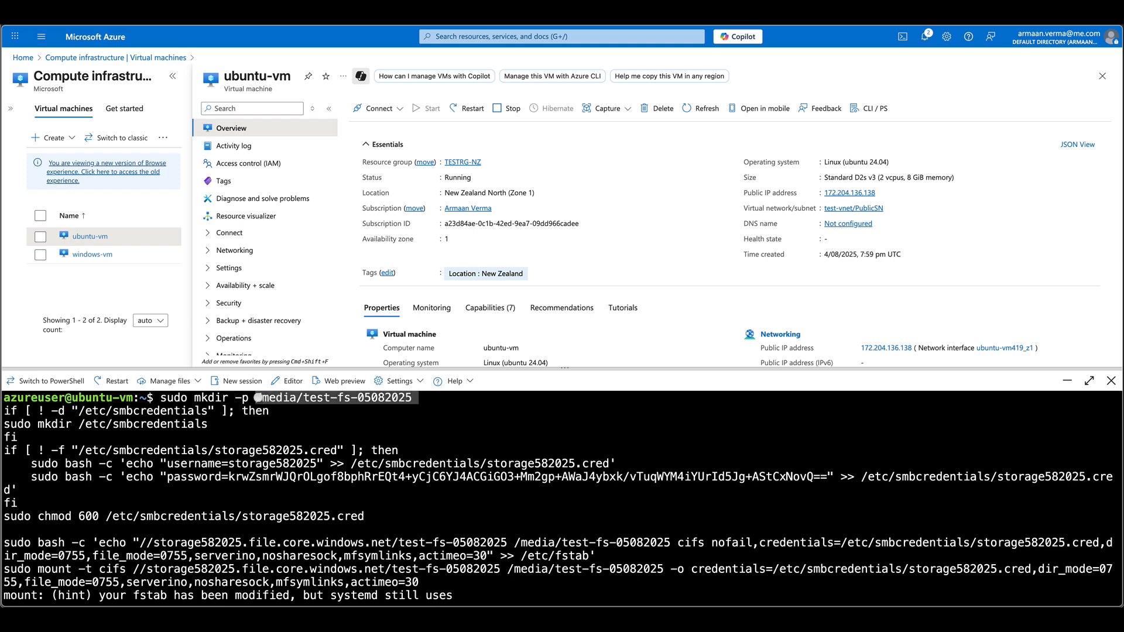
pyautogui.press('super+c')
pyautogui.click(297, 451)
pyautogui.scroll(-2, 311, 474)
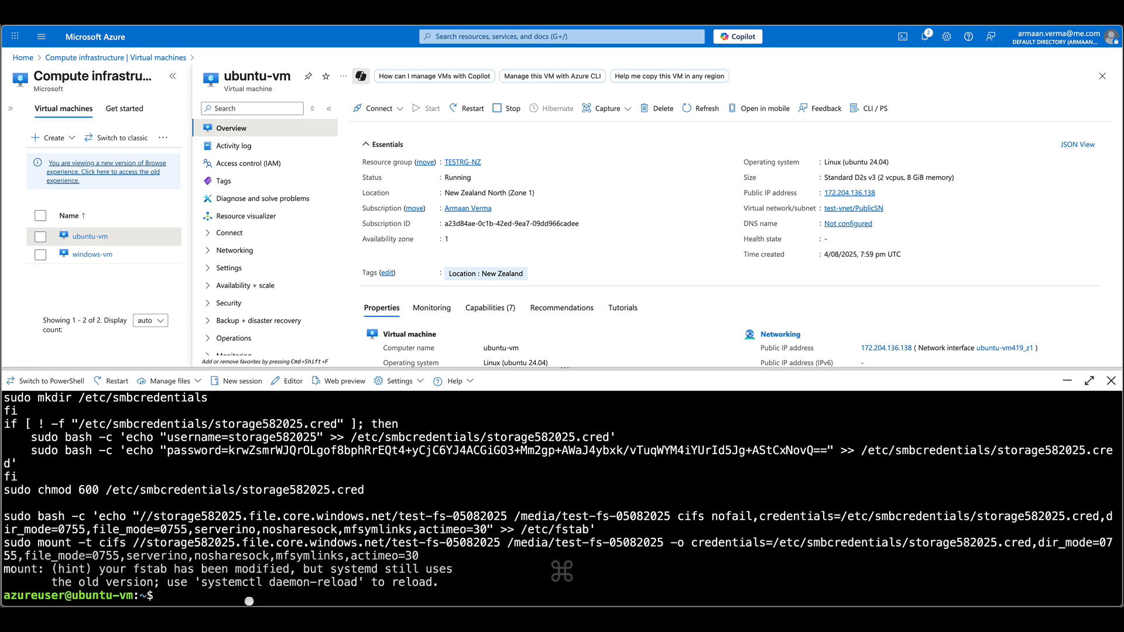
# - Change into /media/test-fs-05082025 and list its files with ls -l
pyautogui.write('cd /')
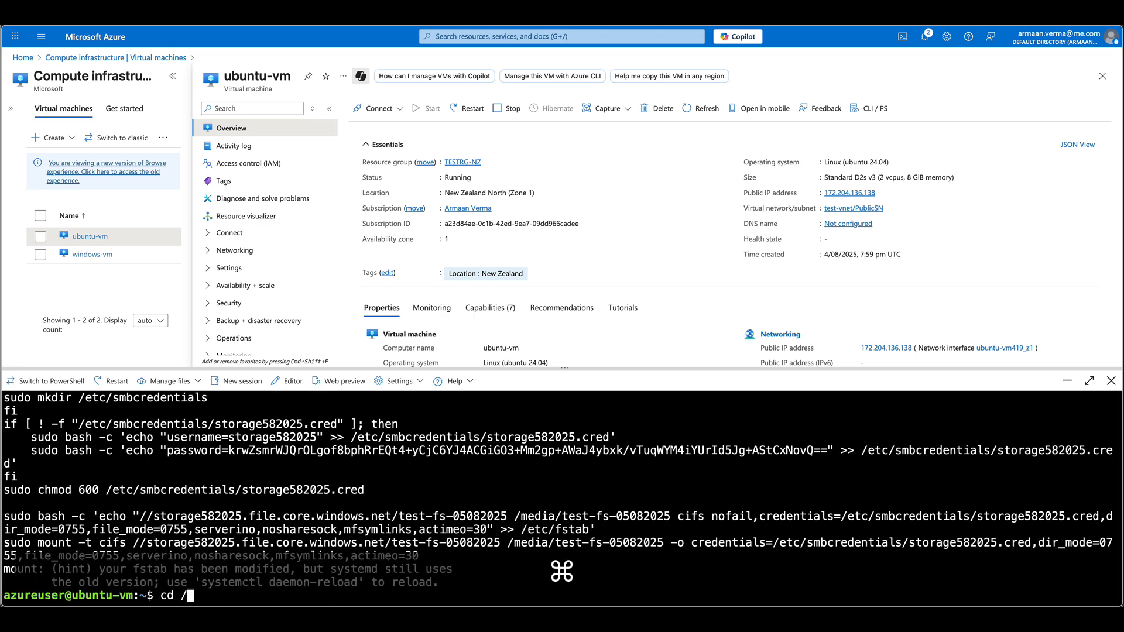
pyautogui.press('super+v')
pyautogui.press('Return')
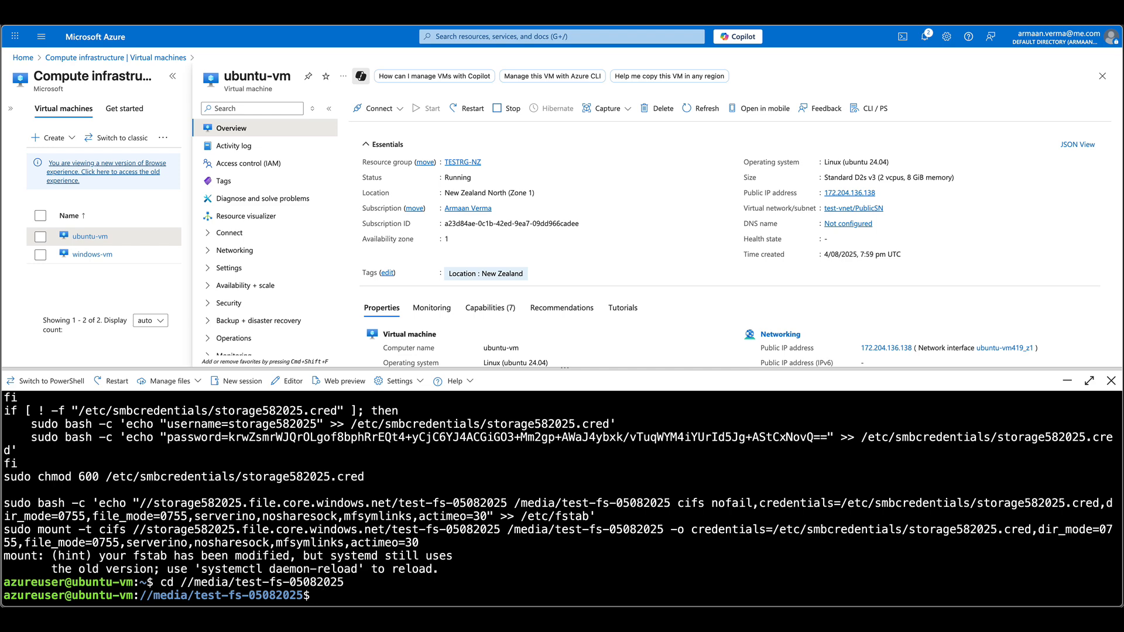
pyautogui.write('ls -l')
pyautogui.press('Return')
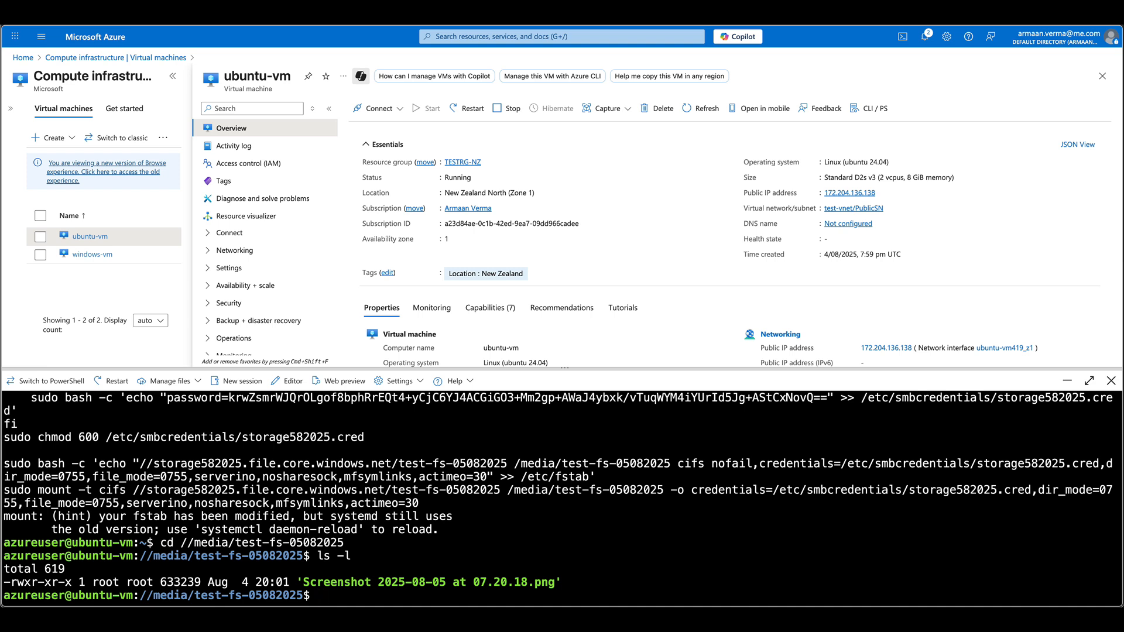
# - Create the empty file testfil34fs with sudo touch and confirm it with ls -l
pyautogui.write('sudo toucj')
pyautogui.write(' testfile f')
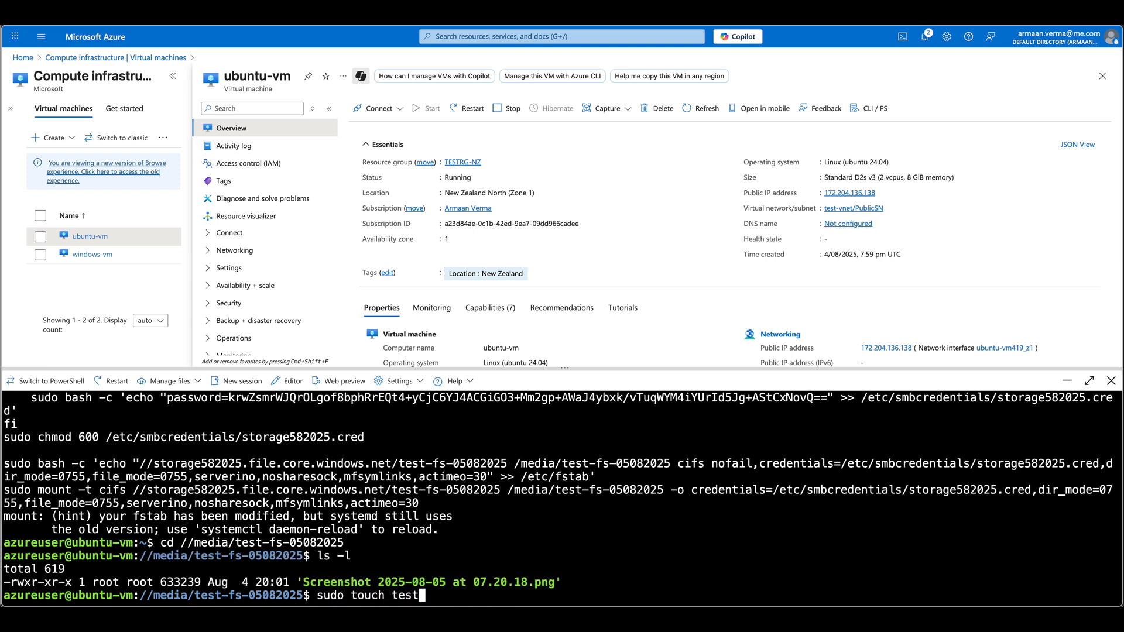
pyautogui.press('BackSpace')
pyautogui.press('BackSpace')
pyautogui.press('Return')
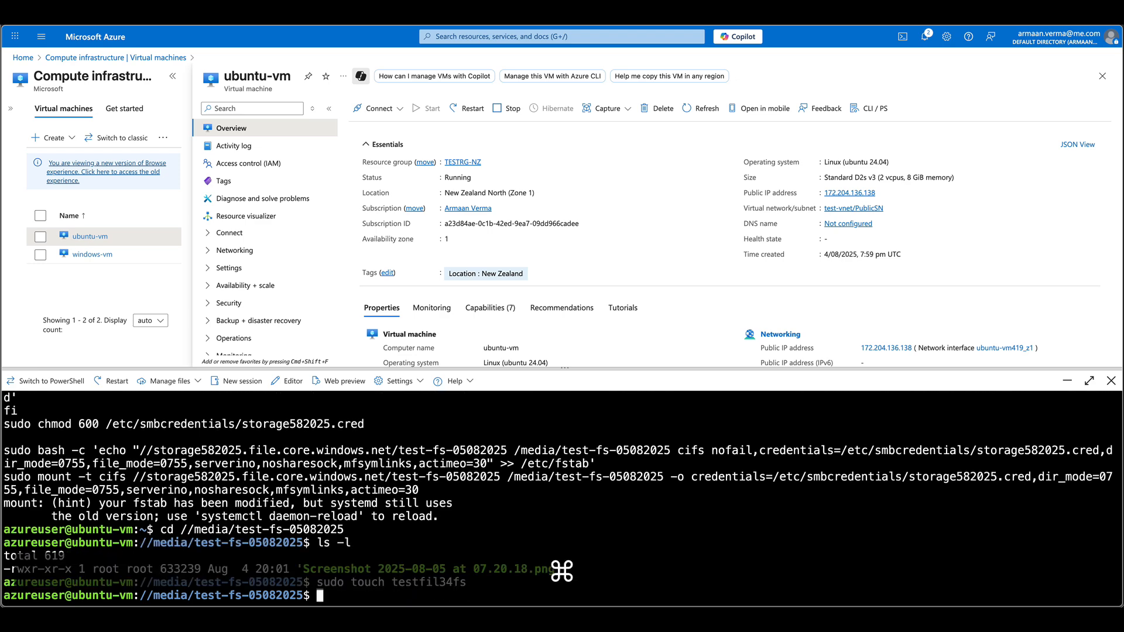
pyautogui.write('ls -l')
pyautogui.press('Return')
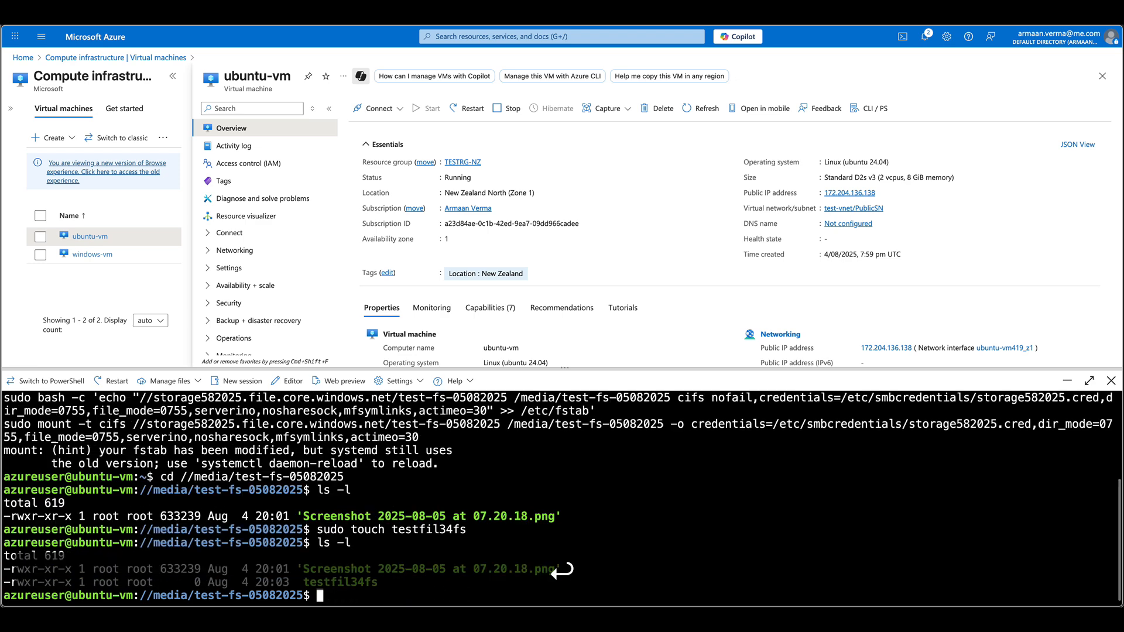
pyautogui.press('super+Tab')
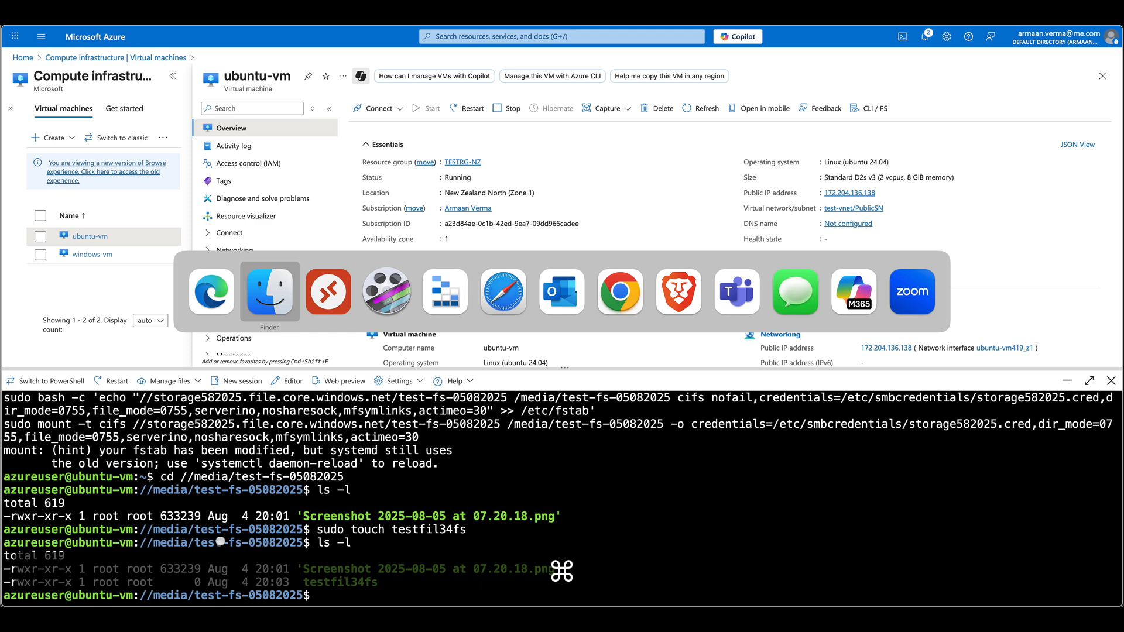
pyautogui.click(198, 288)
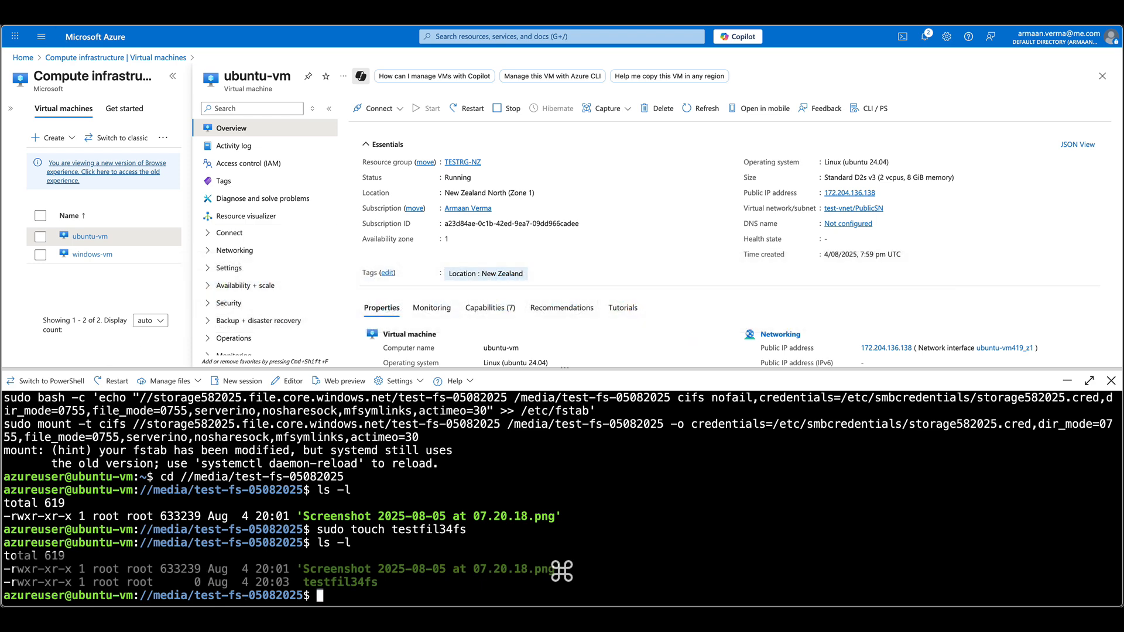
pyautogui.click(64, 25)
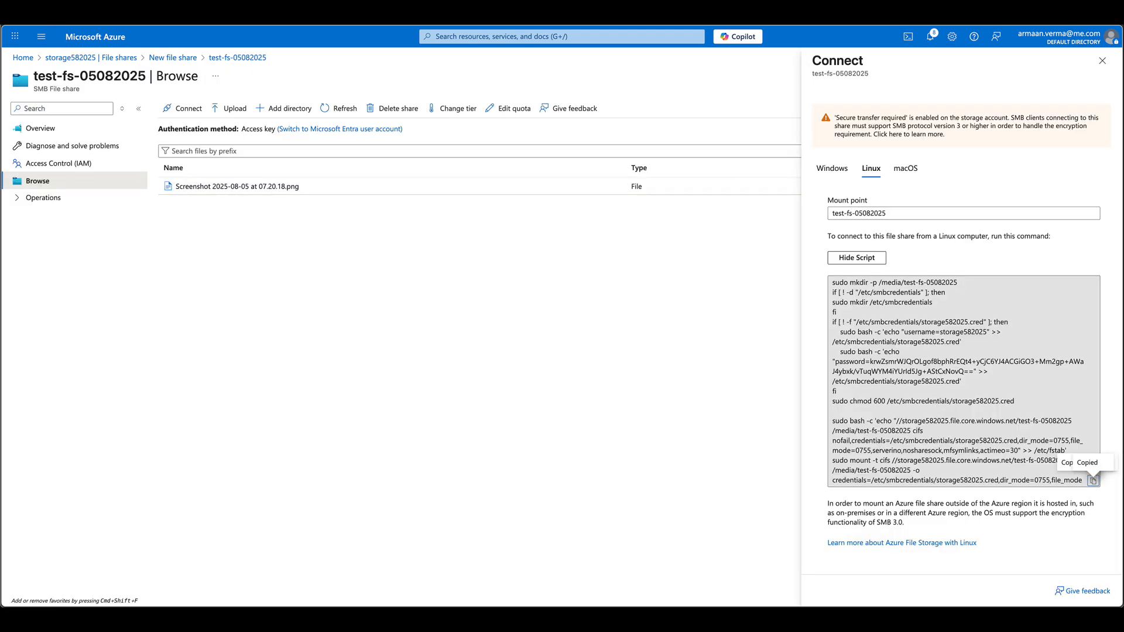
# - Refresh the share's file list, then copy the Windows PowerShell script mounting it as drive Z
pyautogui.click(339, 109)
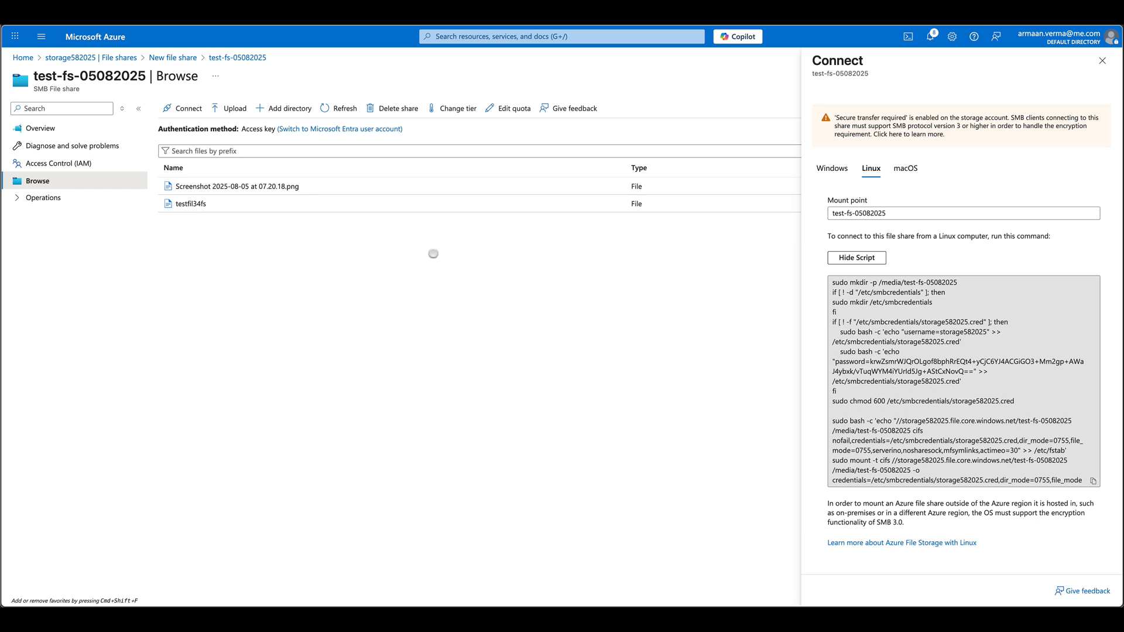
pyautogui.click(832, 168)
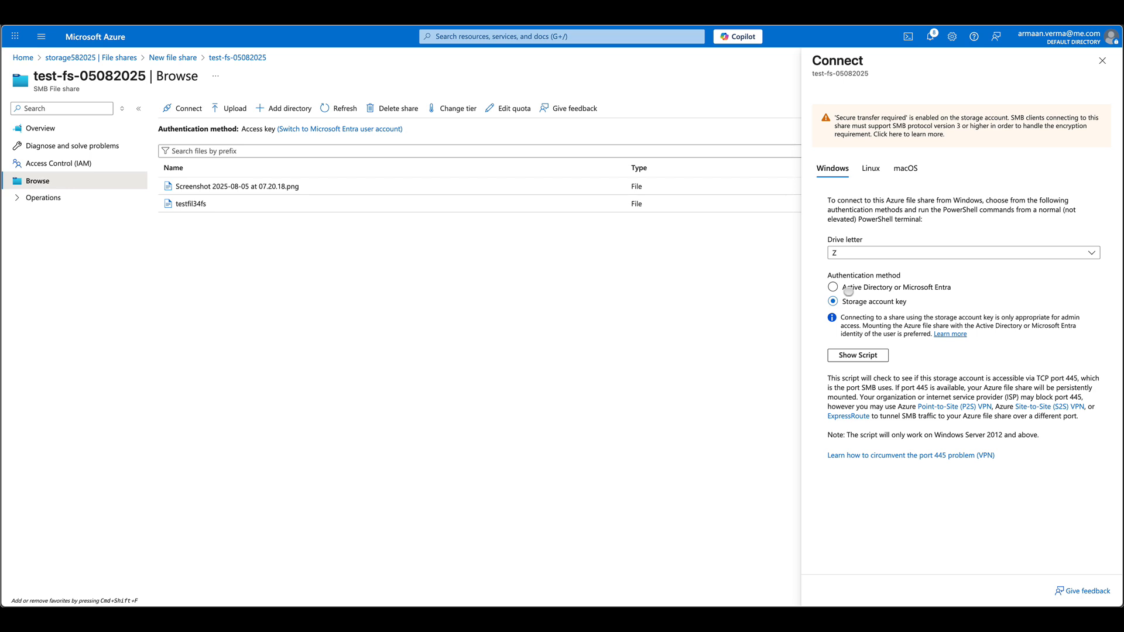
pyautogui.click(850, 355)
pyautogui.click(1092, 548)
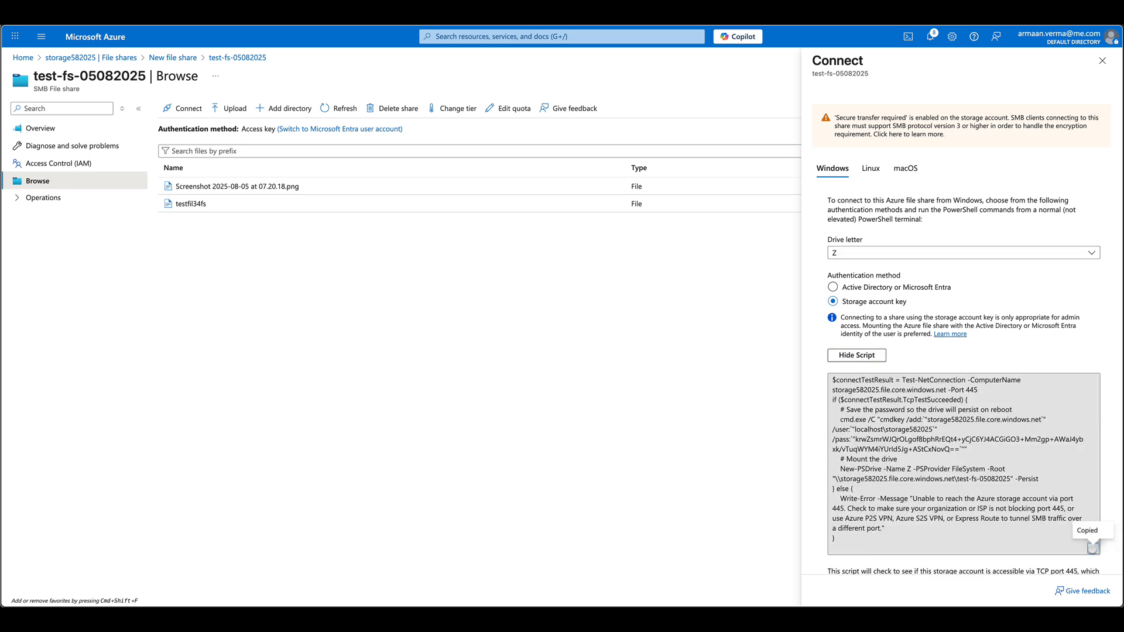
pyautogui.press('super+Tab')
pyautogui.press('super+Tab')
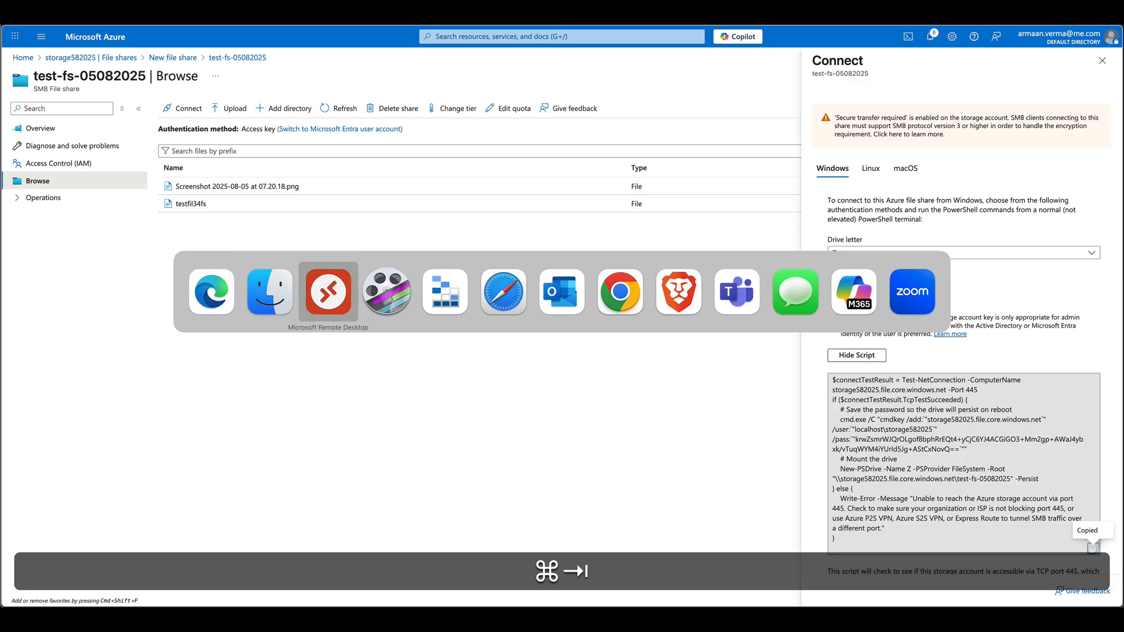
# - In the windows-vm remote session, launch Windows PowerShell from Start as administrator
pyautogui.doubleClick(213, 241)
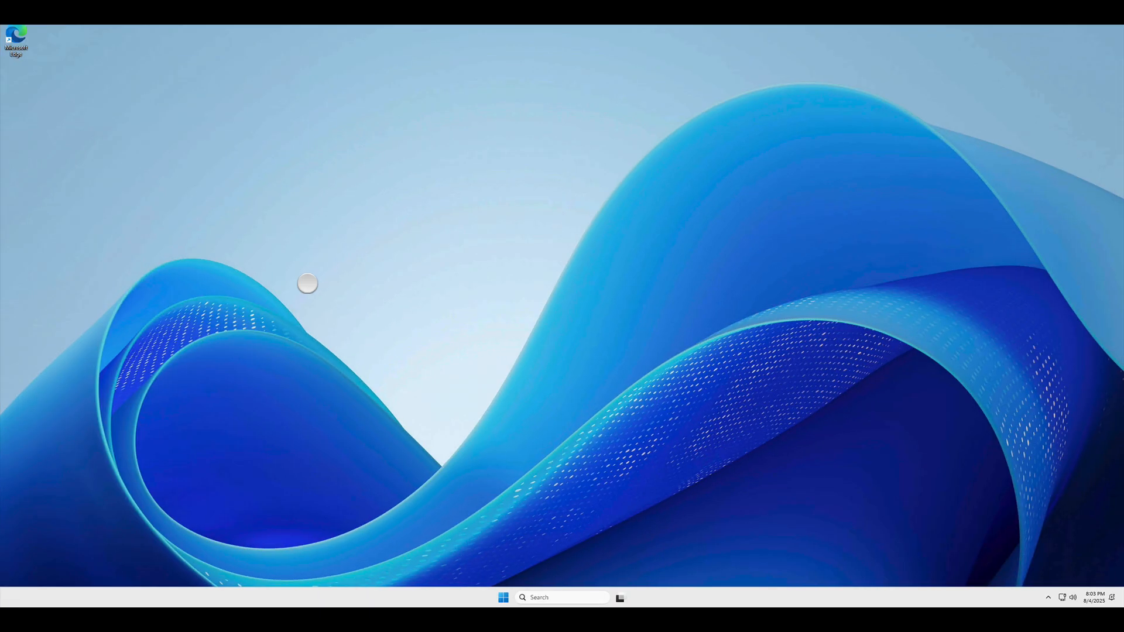
pyautogui.click(502, 596)
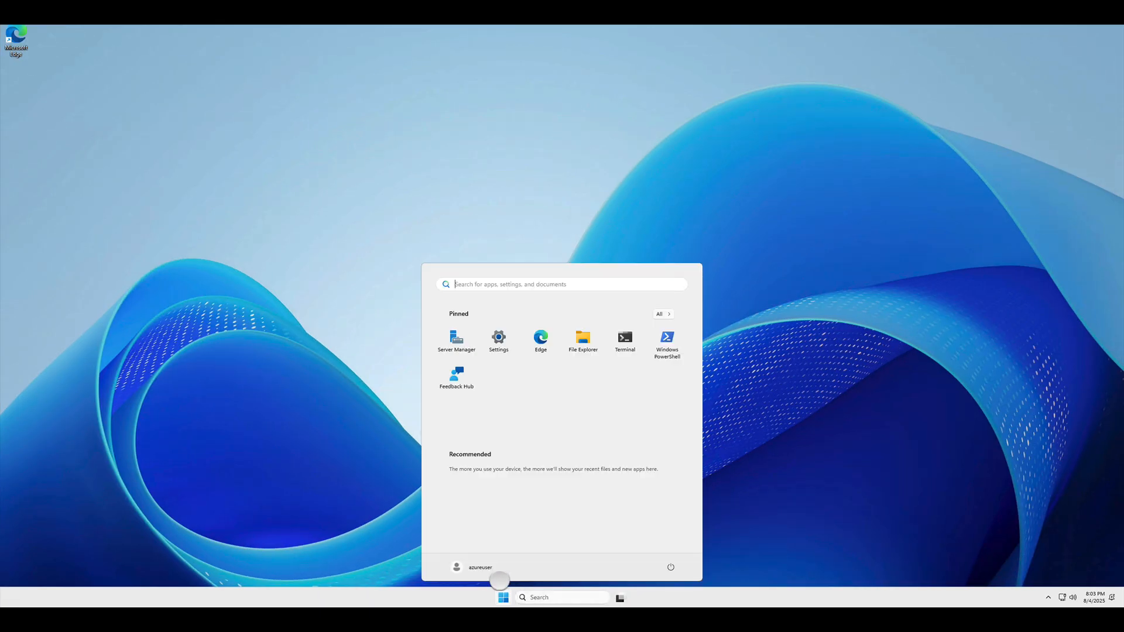
pyautogui.rightClick(662, 342)
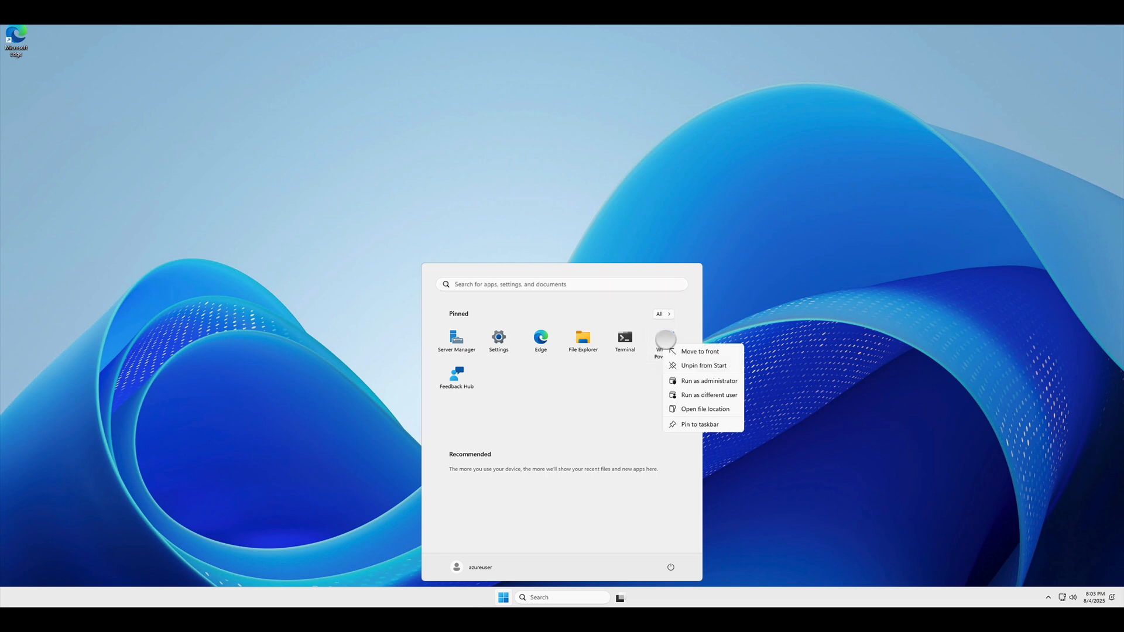
pyautogui.click(703, 382)
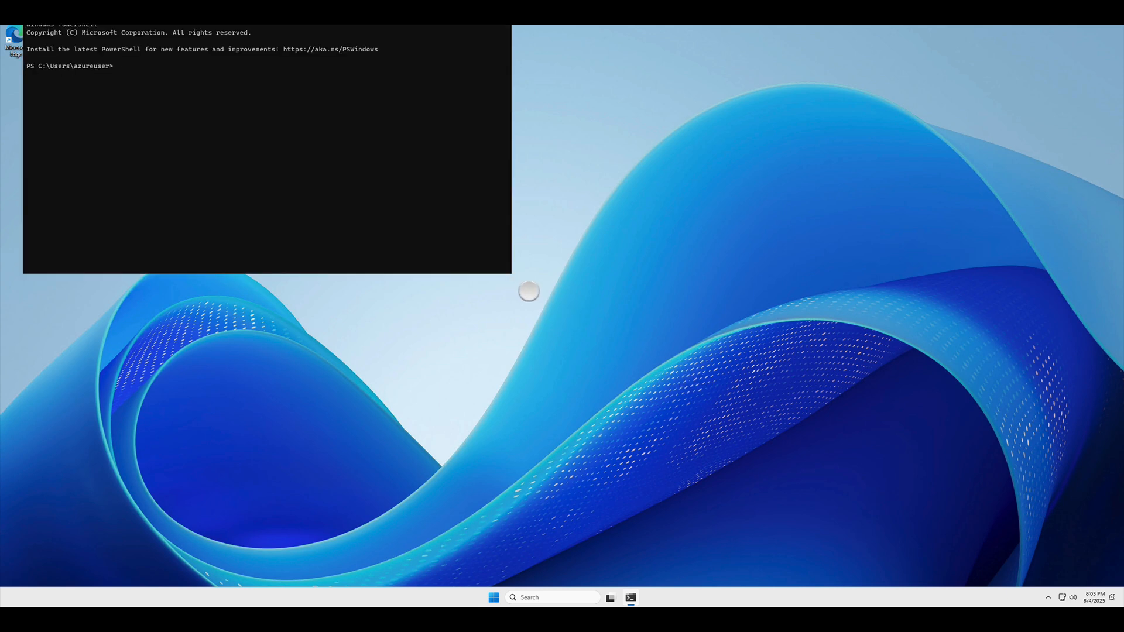
# - Paste and run the portal's connect script in PowerShell, mapping the test-fs-05082025 share as Z:
pyautogui.moveTo(512, 275); pyautogui.dragTo(816, 415)
pyautogui.rightClick(144, 67)
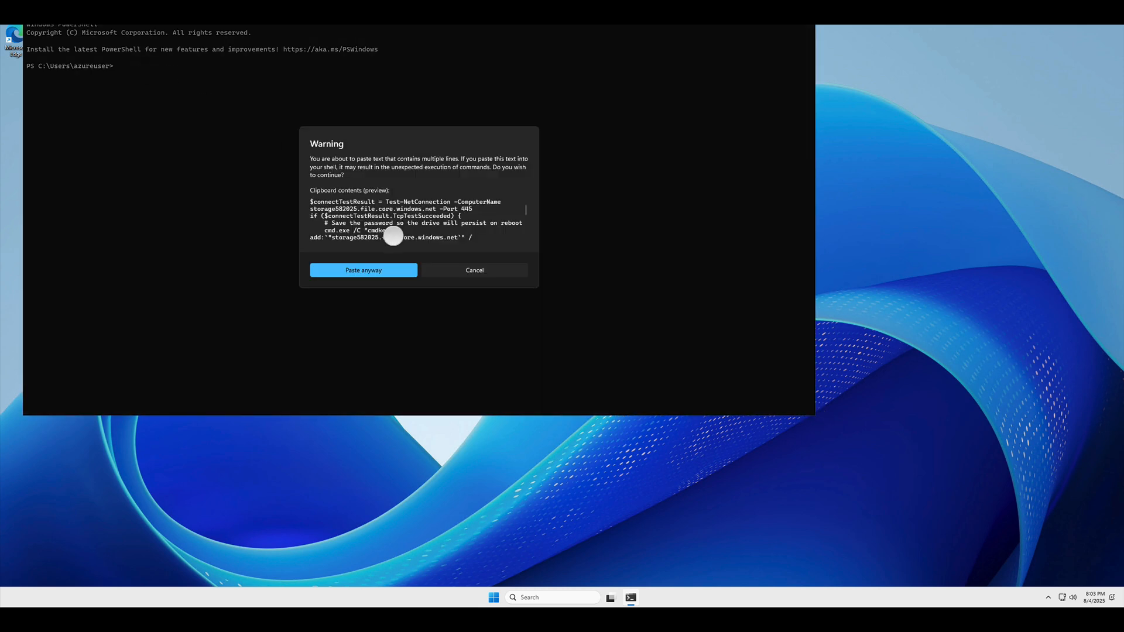
pyautogui.click(388, 267)
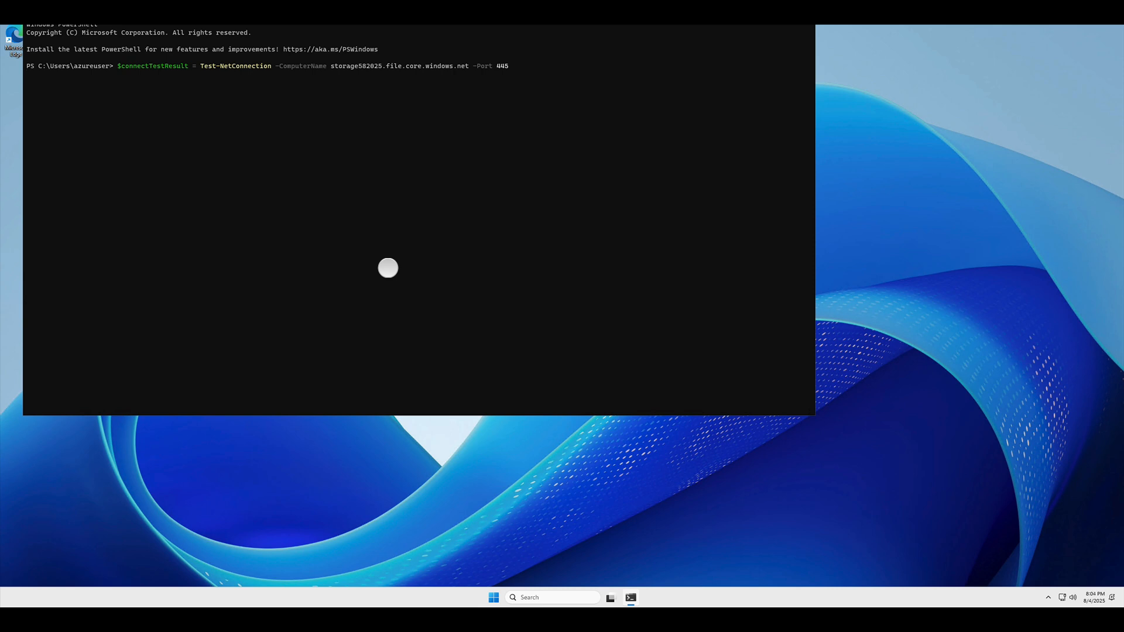
pyautogui.press('Return')
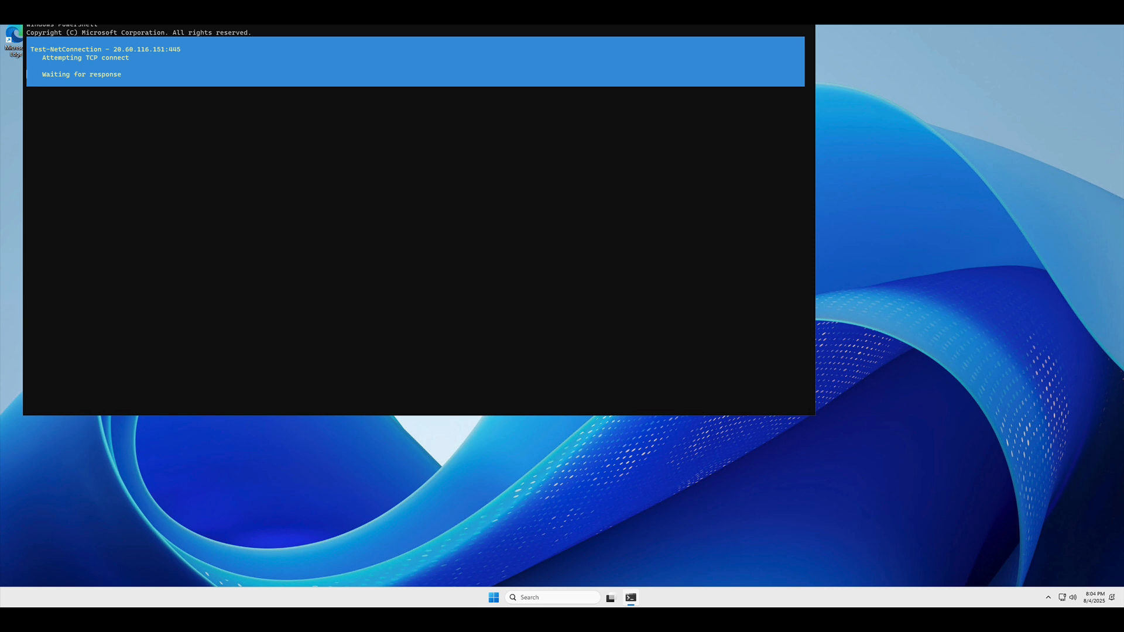
pyautogui.press('super+Tab')
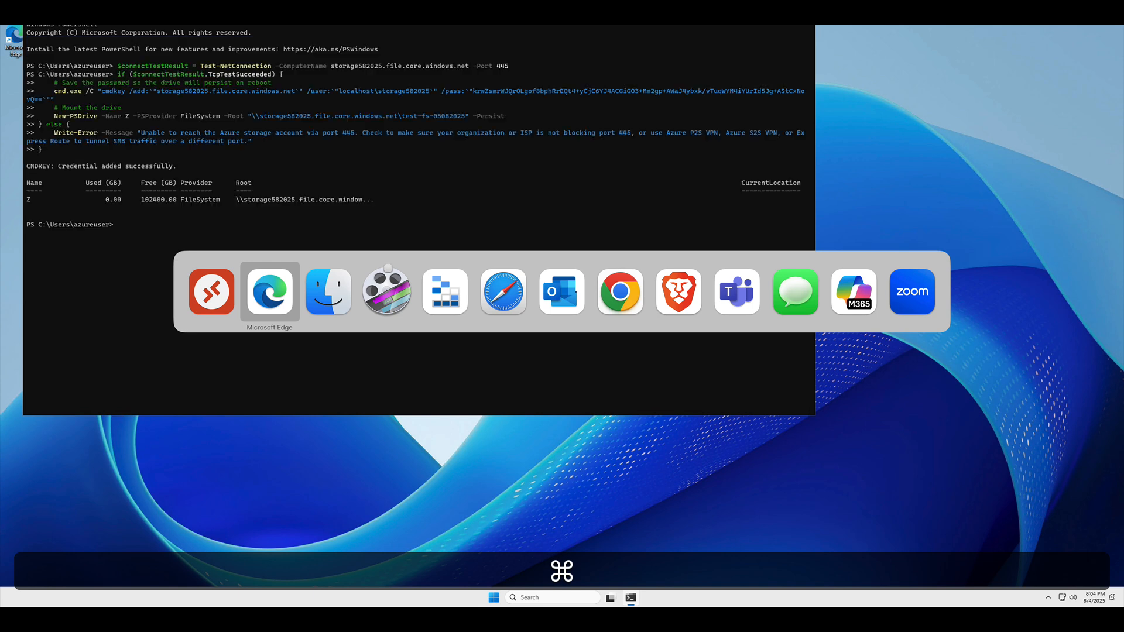
pyautogui.press('super+Tab')
pyautogui.press('super+Tab')
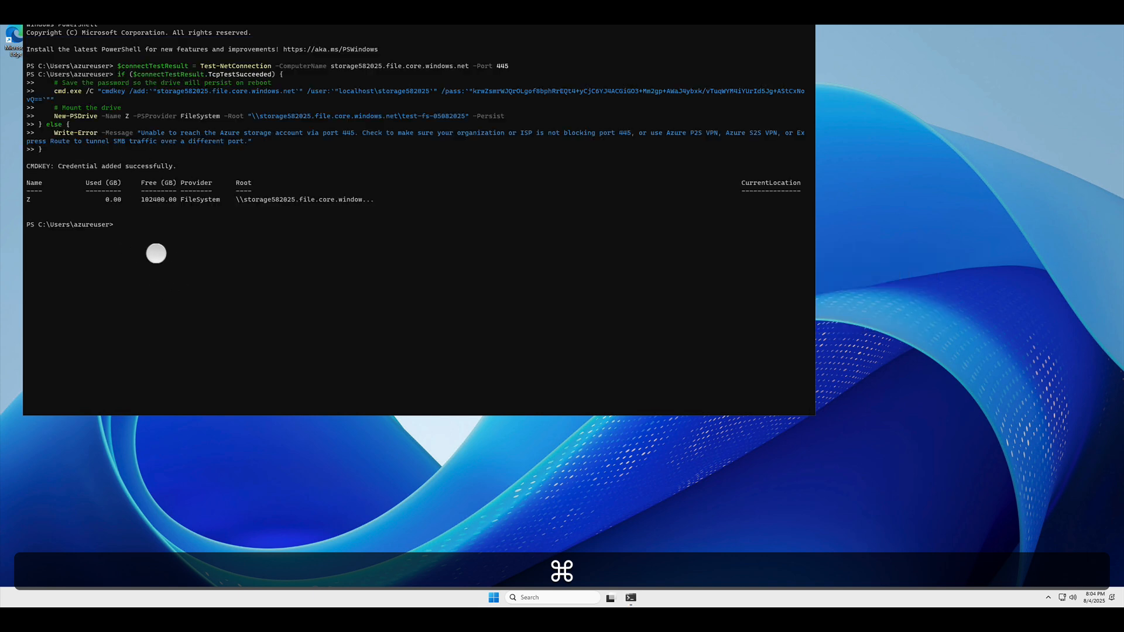
pyautogui.press('super')
# - Open the mounted test-fs-05082025 Z: drive from This PC in File Explorer
pyautogui.click(299, 302)
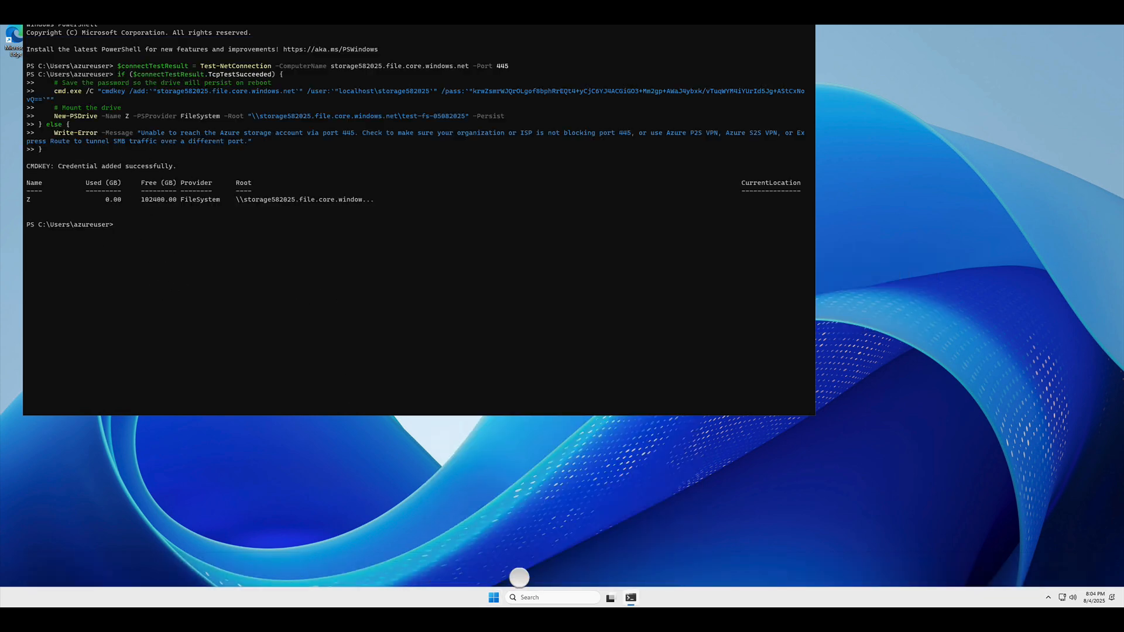
pyautogui.click(421, 475)
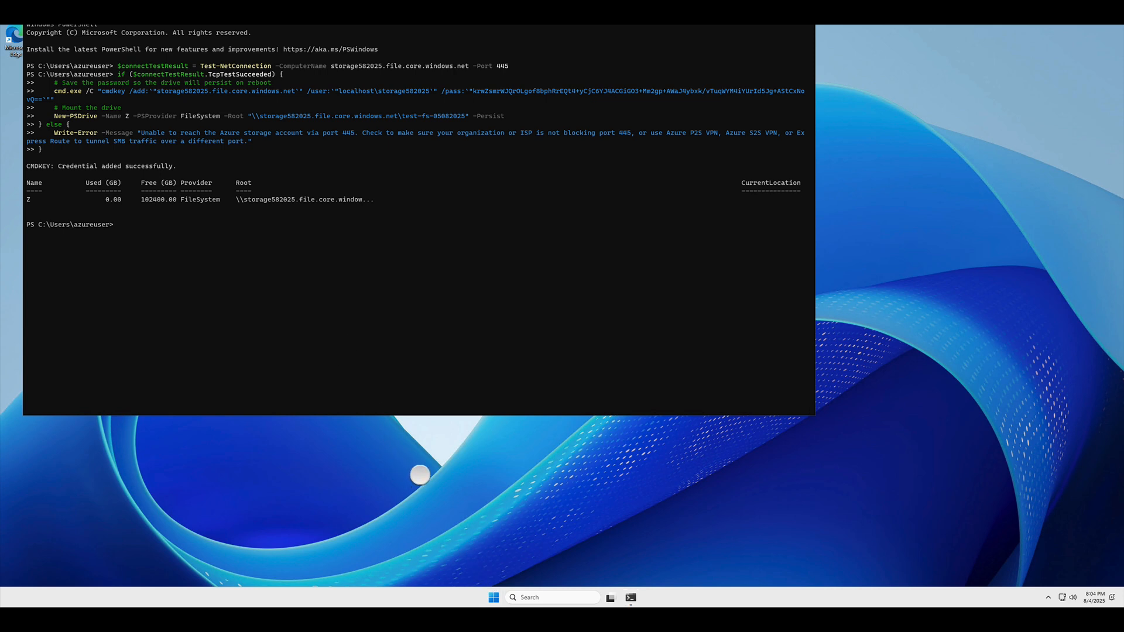
pyautogui.click(493, 596)
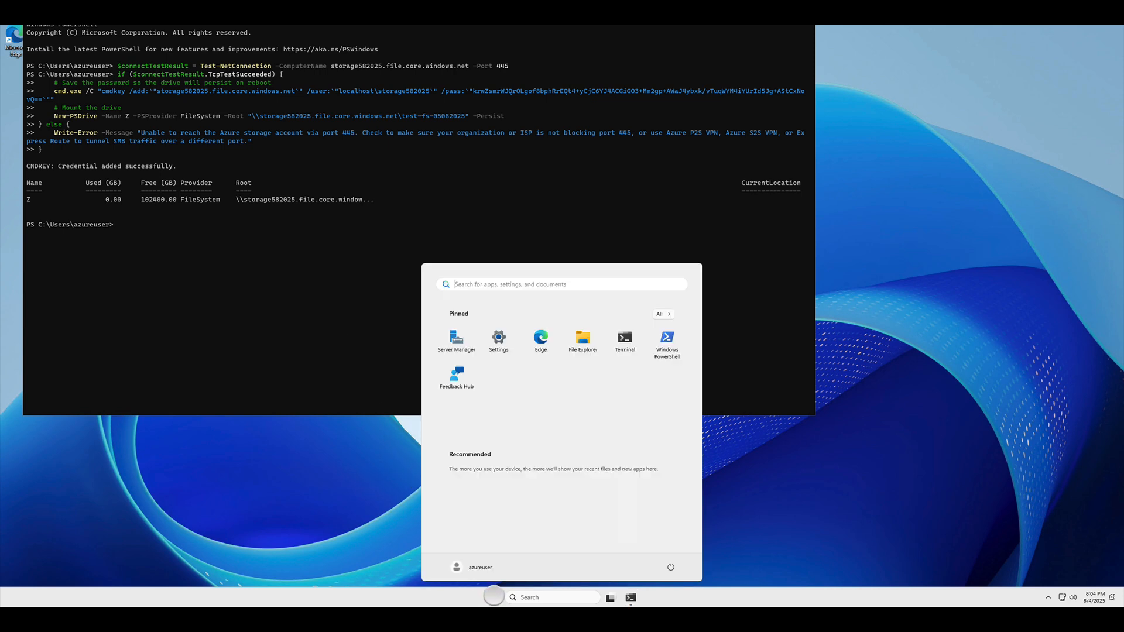
pyautogui.click(574, 337)
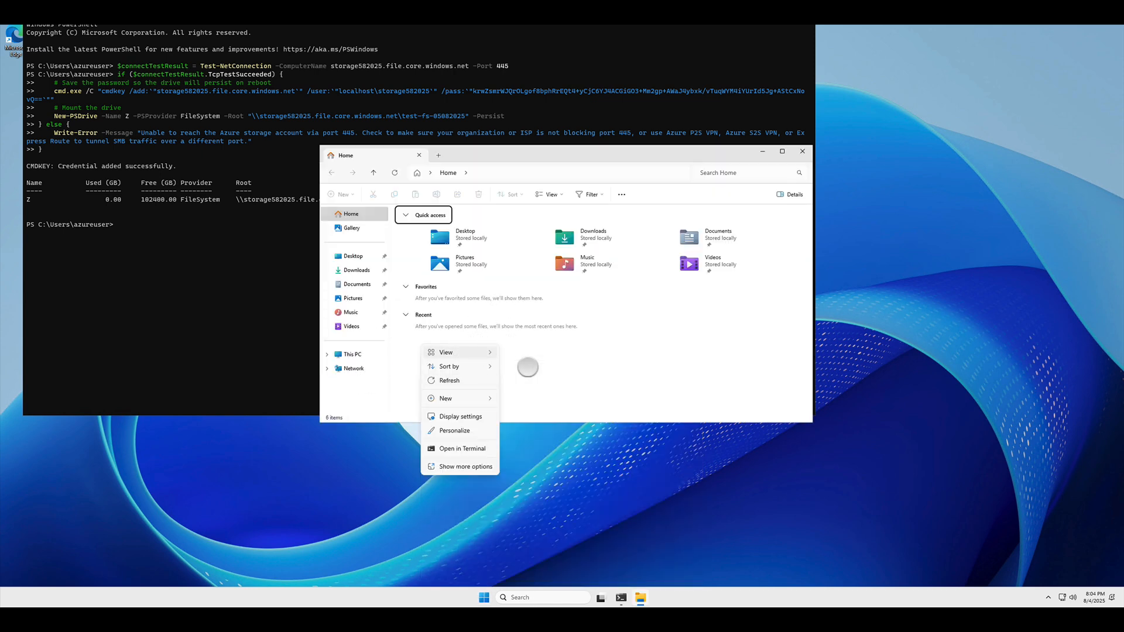
pyautogui.click(354, 354)
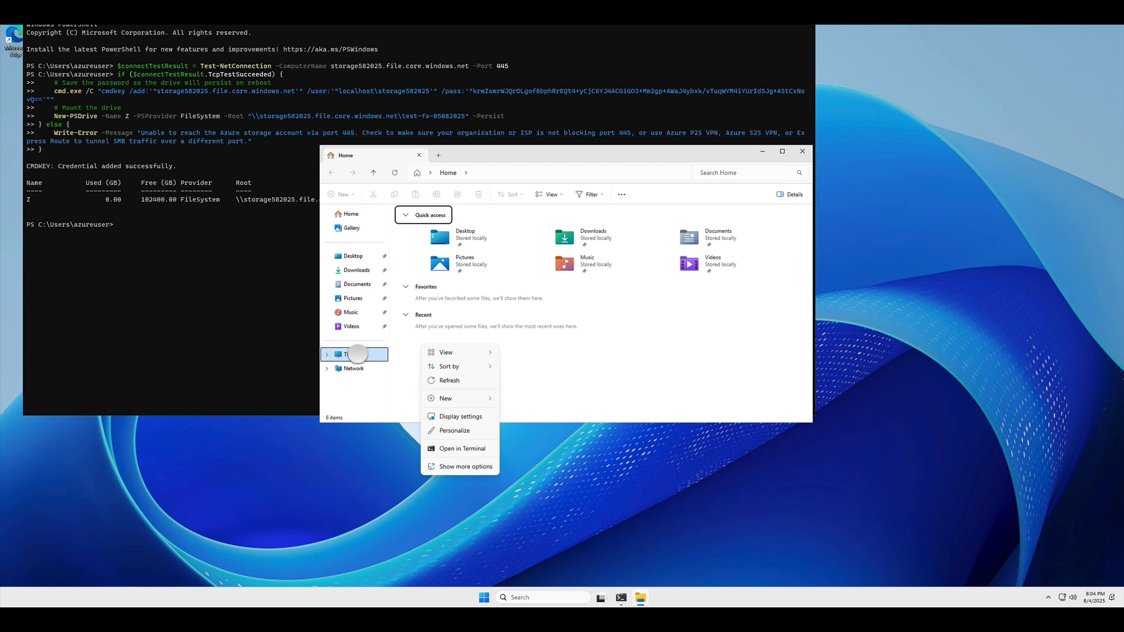
pyautogui.doubleClick(451, 269)
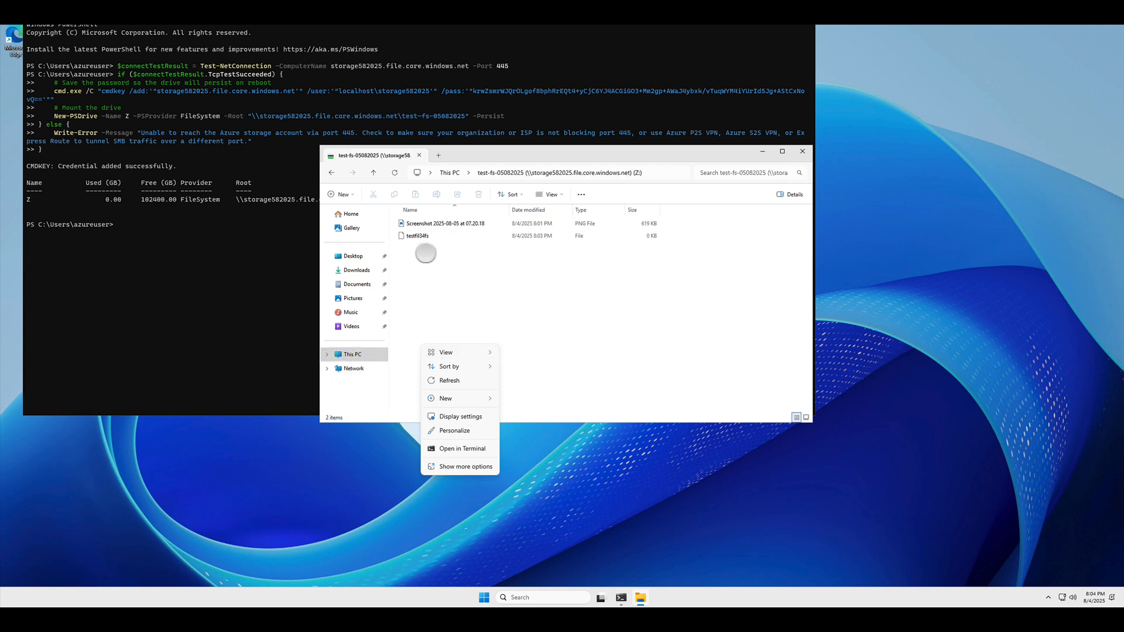
# - Create a New folder in the Z: share
pyautogui.rightClick(426, 253)
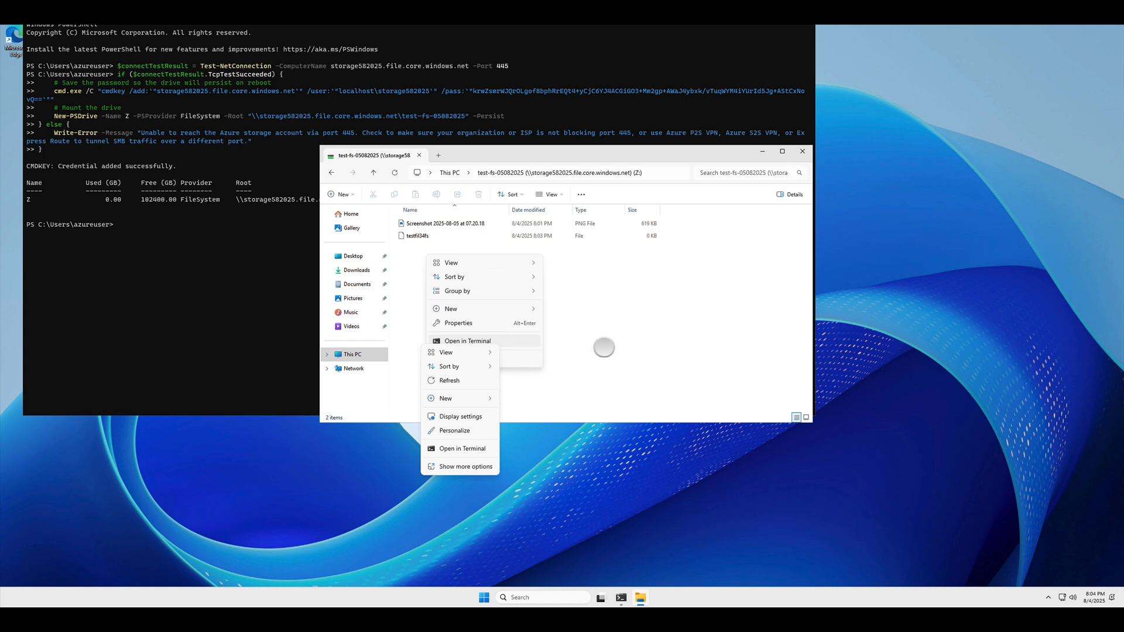
pyautogui.click(636, 303)
pyautogui.moveTo(542, 154); pyautogui.dragTo(775, 183)
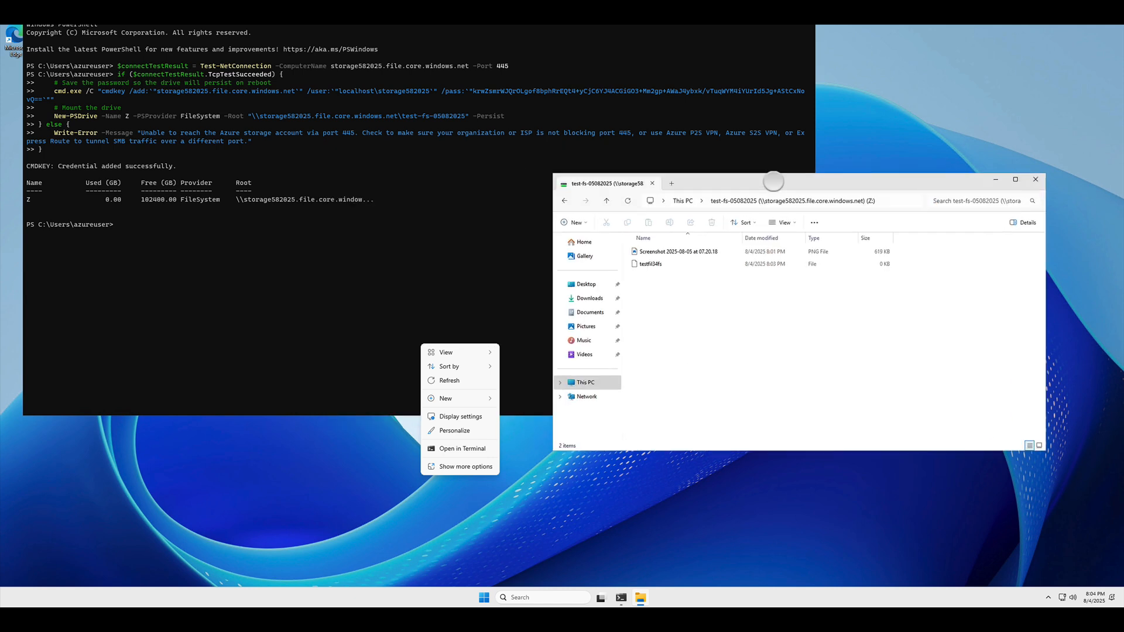
pyautogui.rightClick(692, 306)
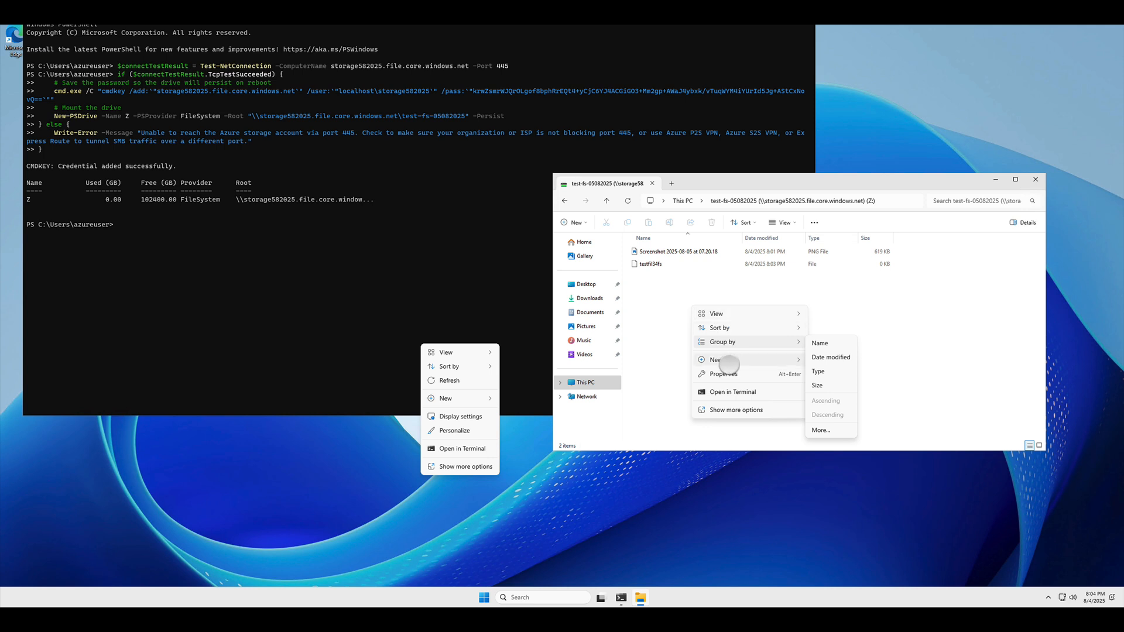
pyautogui.moveTo(729, 363)
pyautogui.click(832, 361)
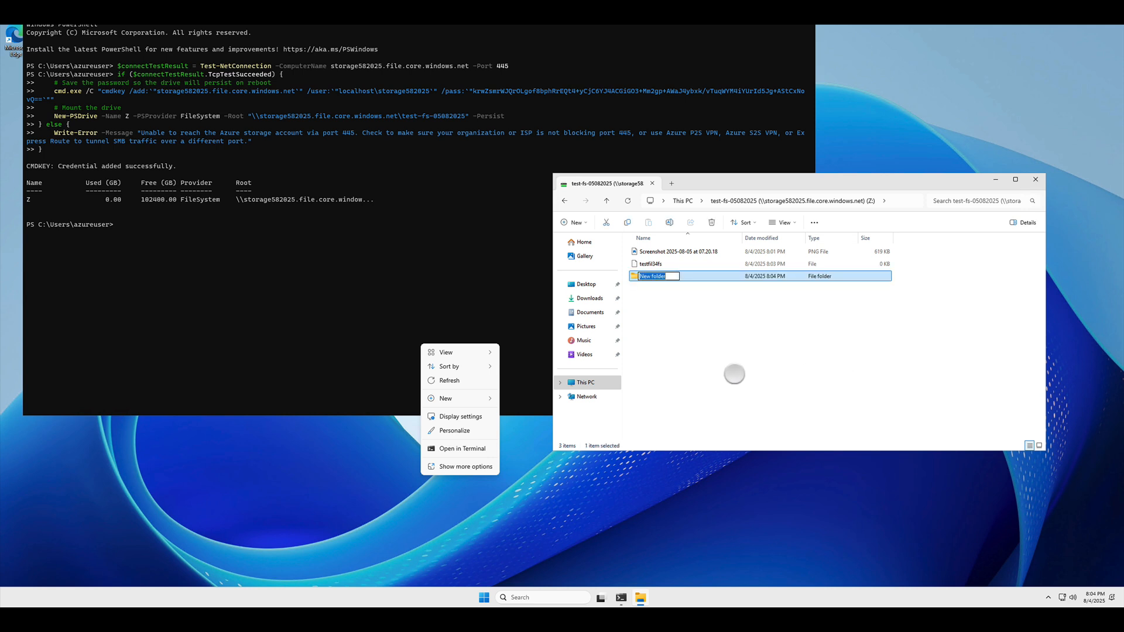
pyautogui.click(698, 353)
# - Add a New Bitmap Image and a New Text Document to the share
pyautogui.rightClick(675, 334)
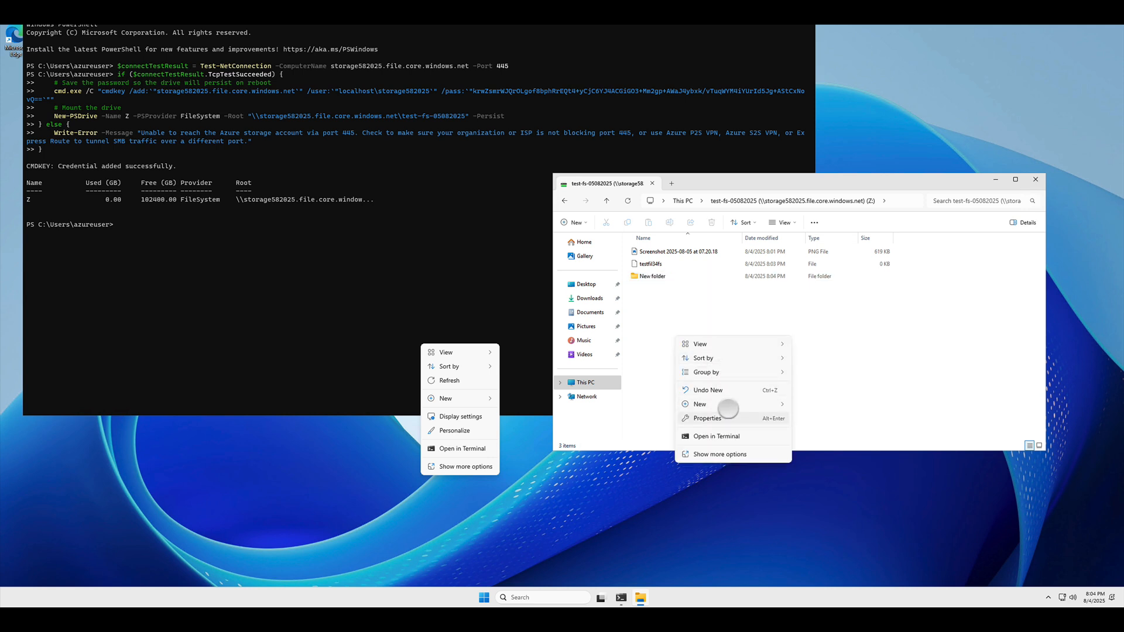
pyautogui.moveTo(731, 407)
pyautogui.click(822, 426)
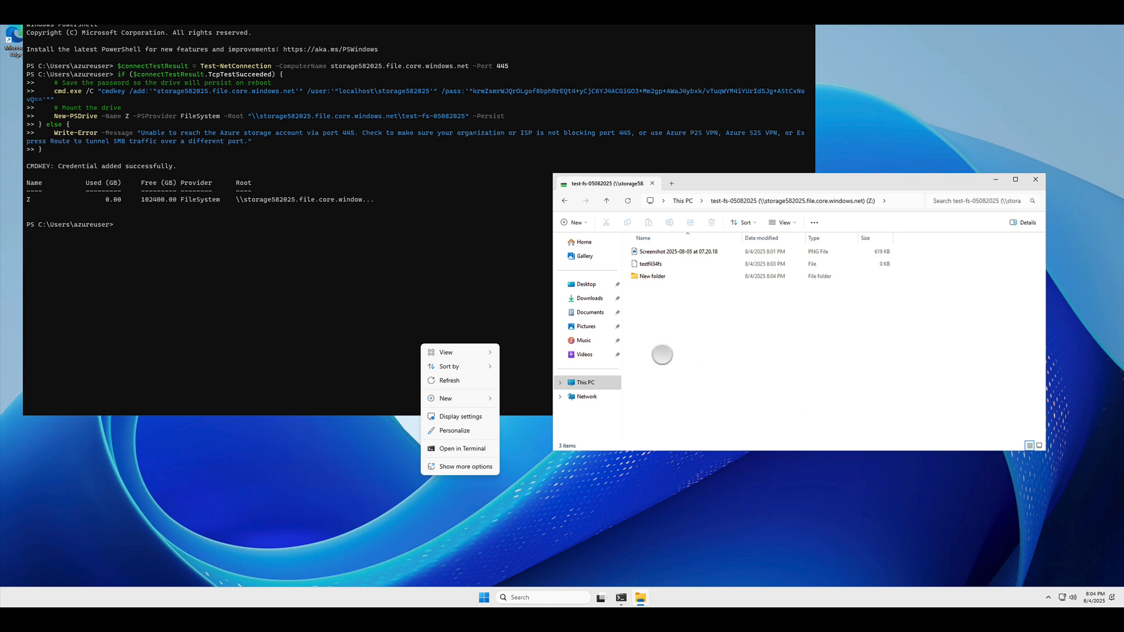
pyautogui.click(686, 352)
pyautogui.rightClick(682, 350)
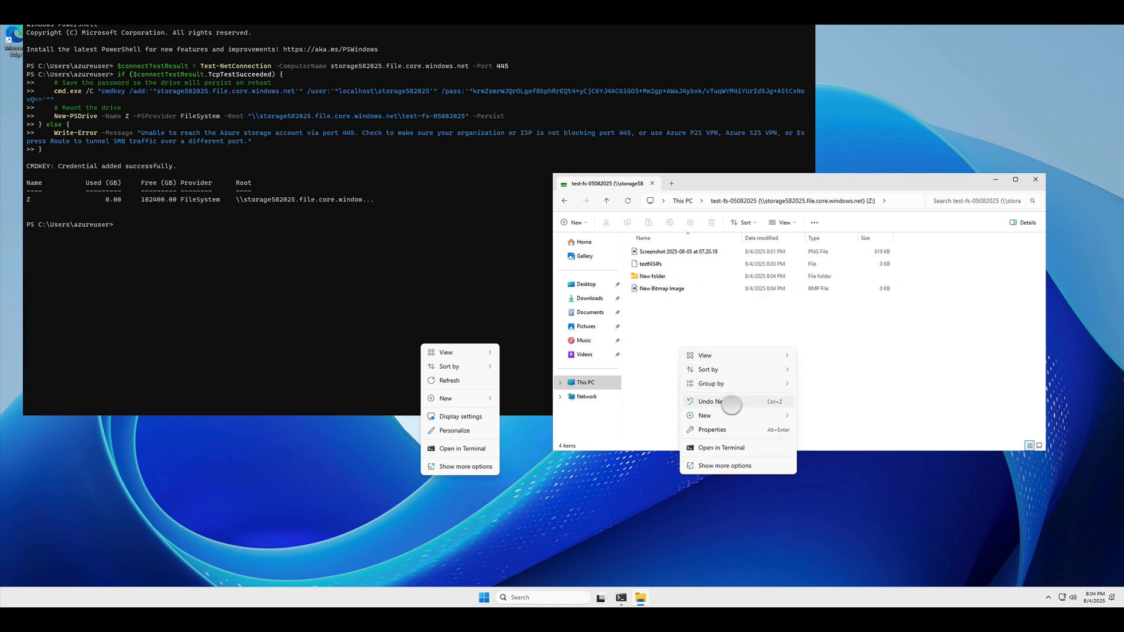
pyautogui.moveTo(736, 415)
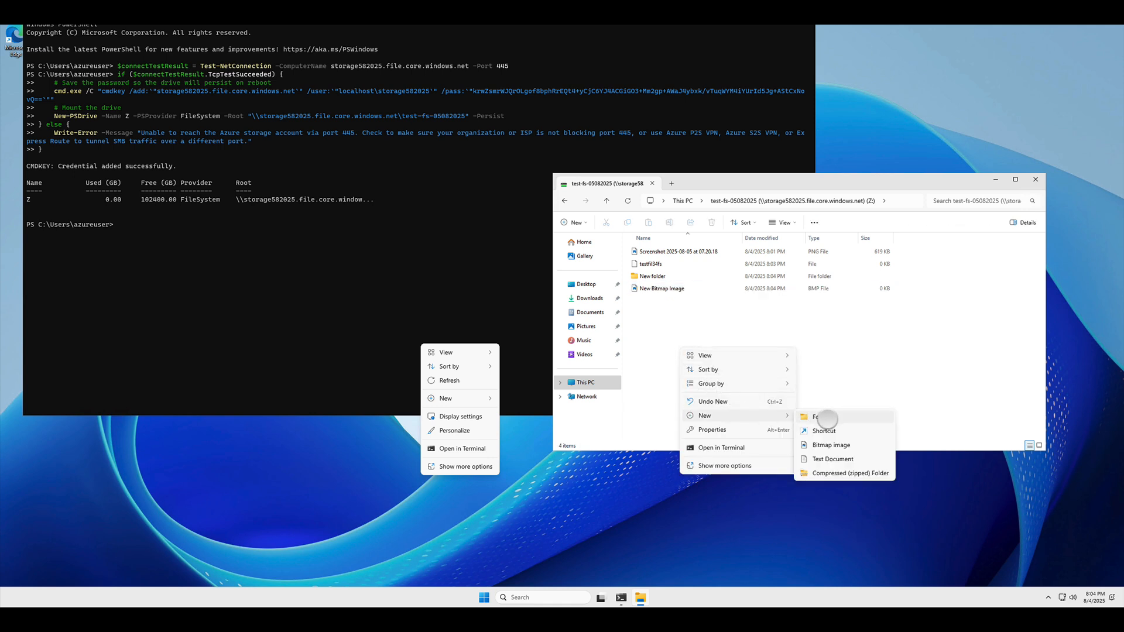
pyautogui.click(842, 459)
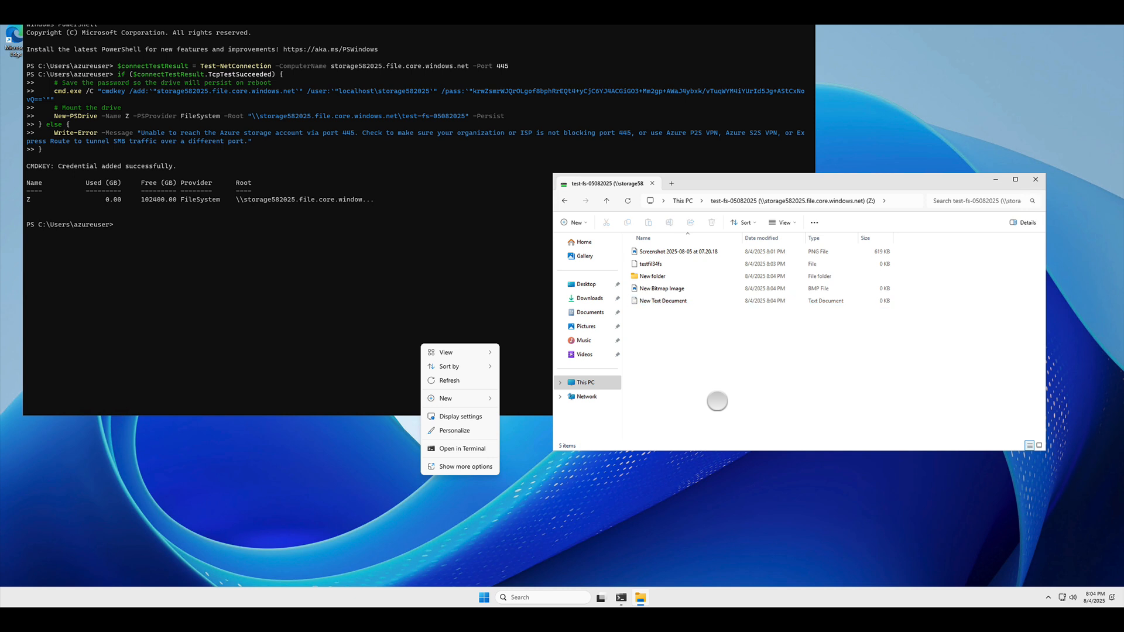
# - Run dir in PowerShell to list the share's new contents
pyautogui.click(382, 268)
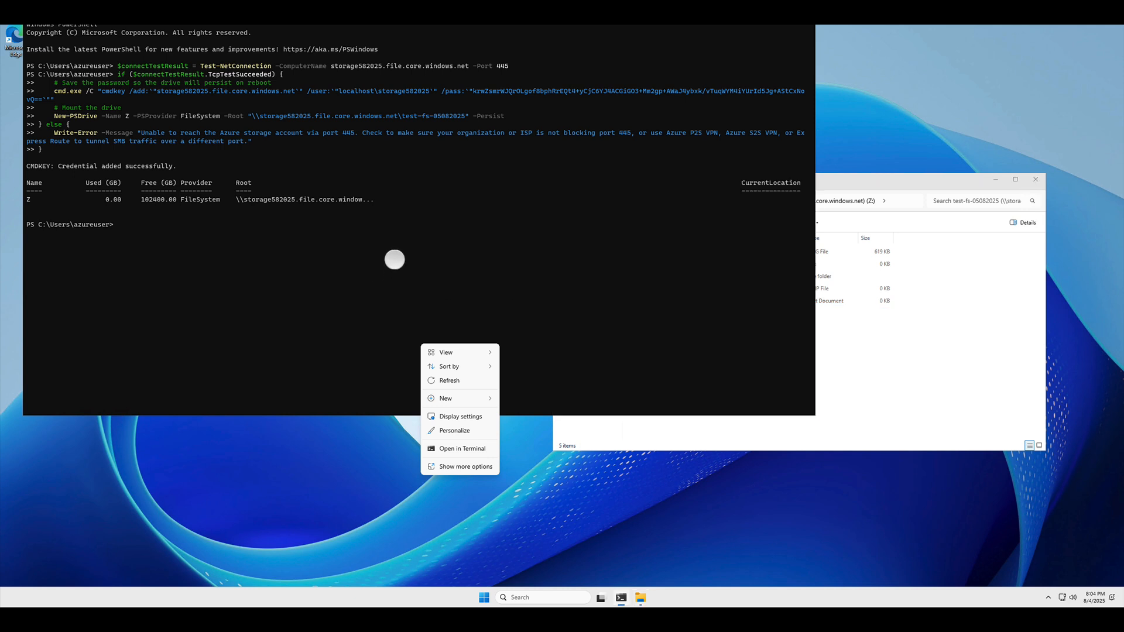
pyautogui.write('dir')
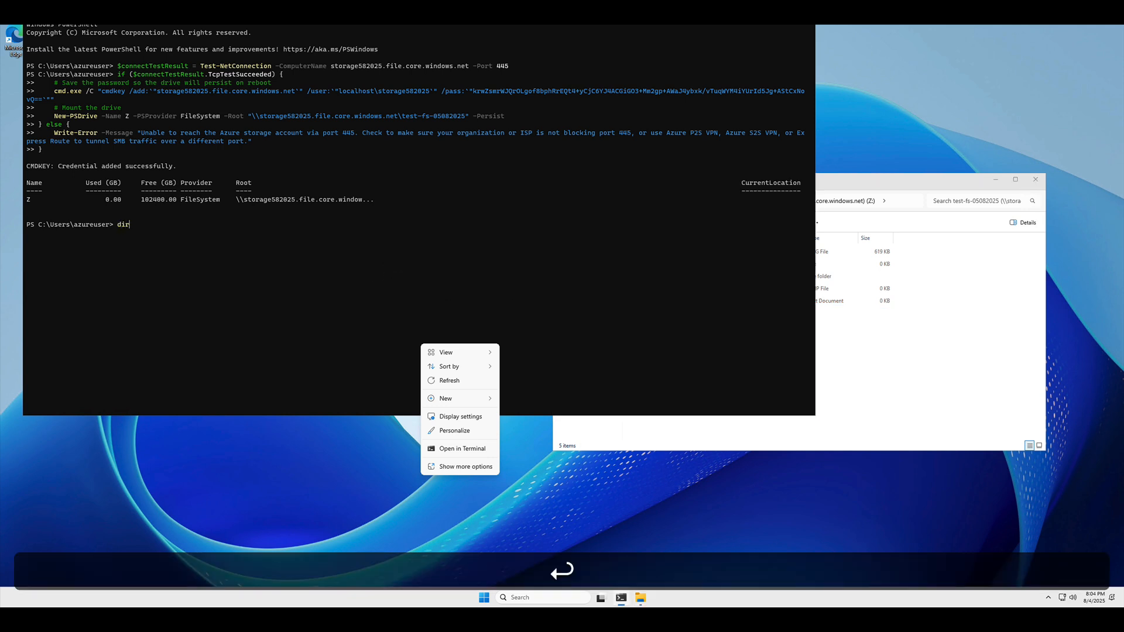
pyautogui.press('Return')
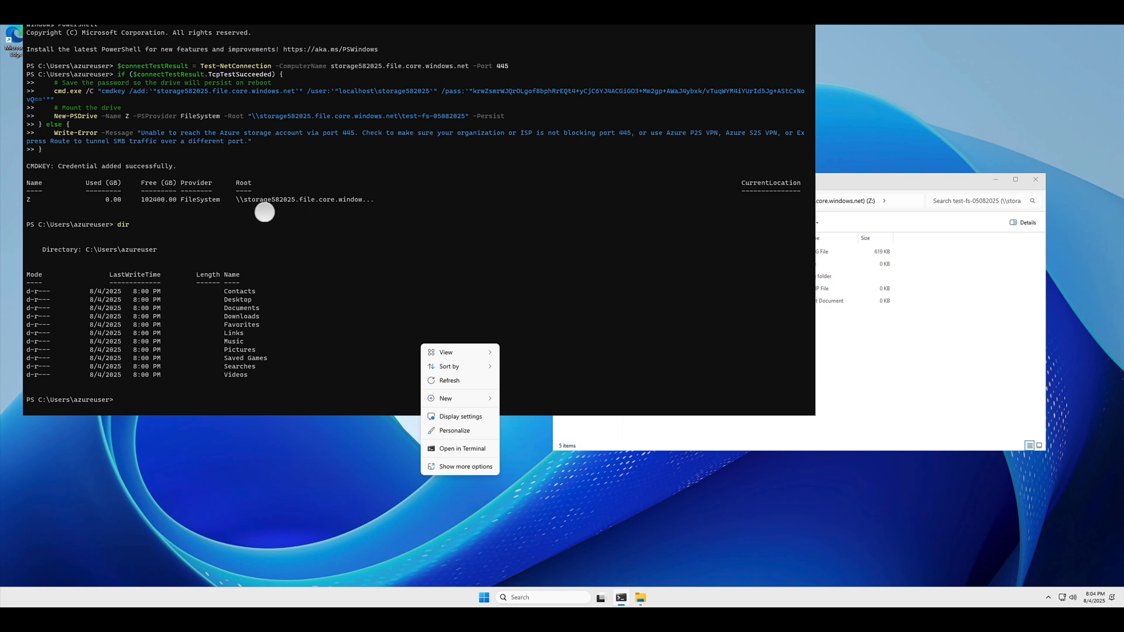
pyautogui.click(892, 331)
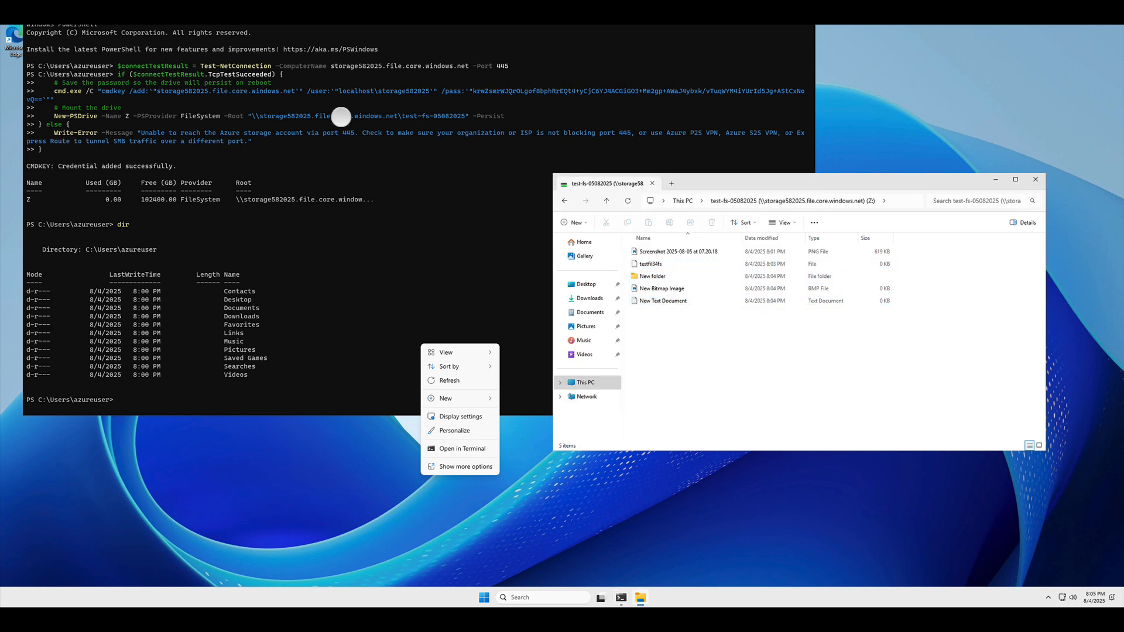
pyautogui.press('super+Tab')
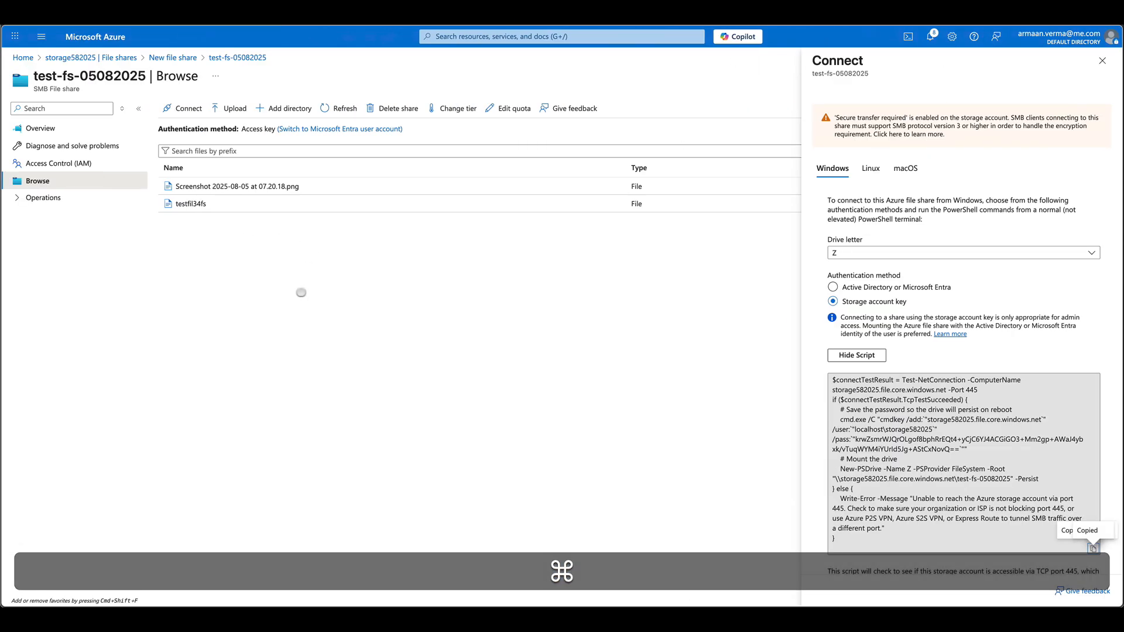
# - Refresh the share in the portal, then run clear and ls -l in the ubuntu-vm Cloud Shell
pyautogui.click(338, 109)
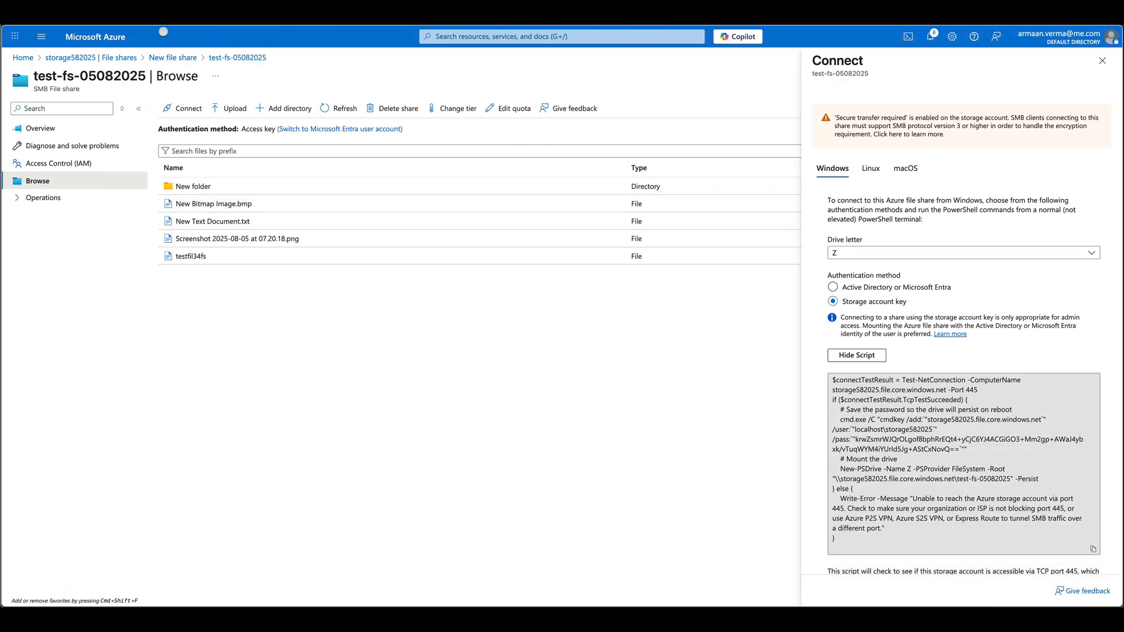
pyautogui.click(199, 13)
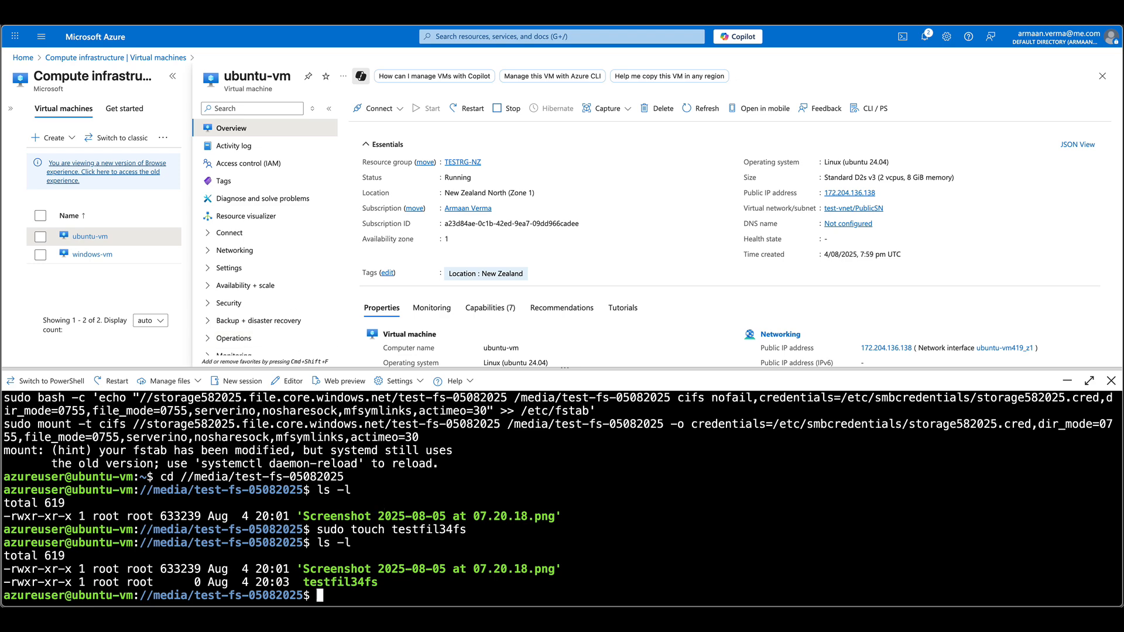
pyautogui.write('clear')
pyautogui.press('Return')
pyautogui.write('ls -l')
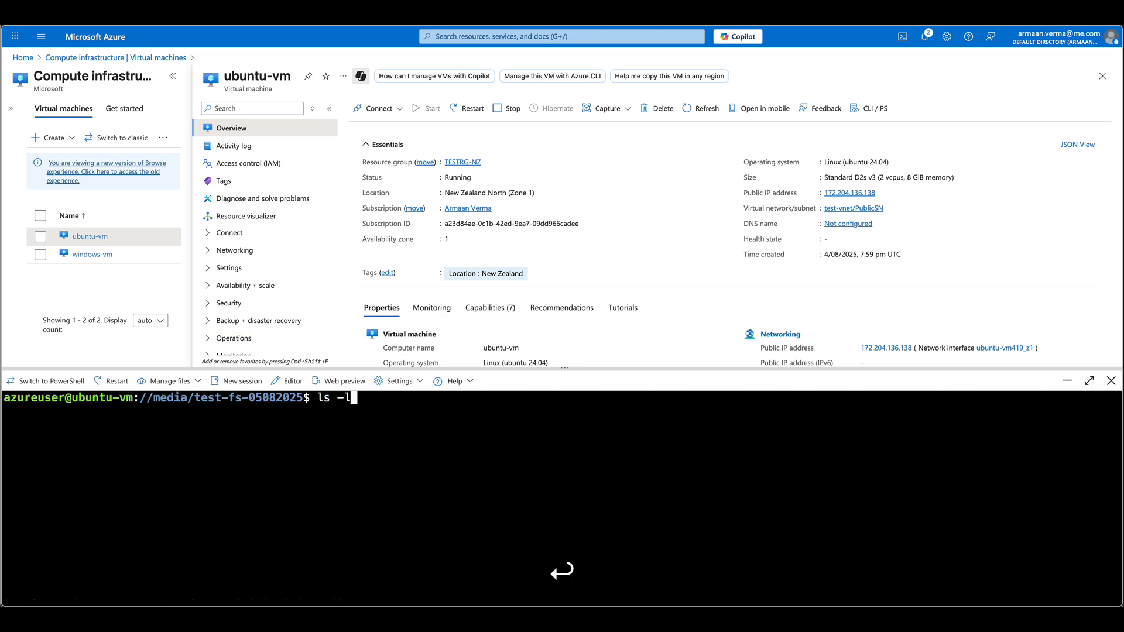
pyautogui.press('Return')
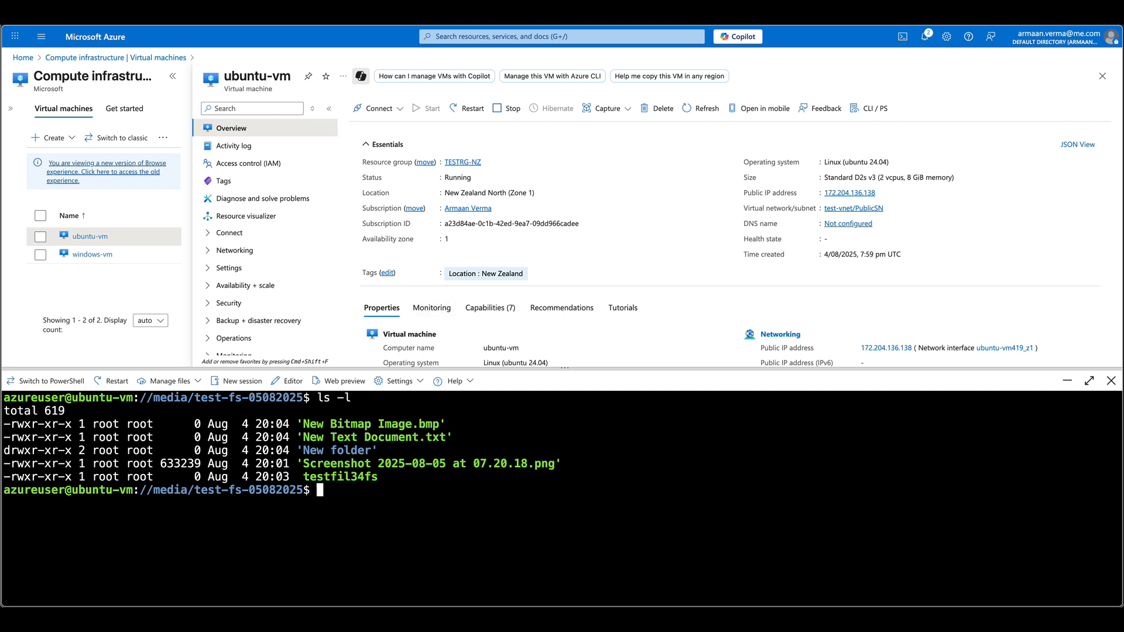
pyautogui.click(839, 7)
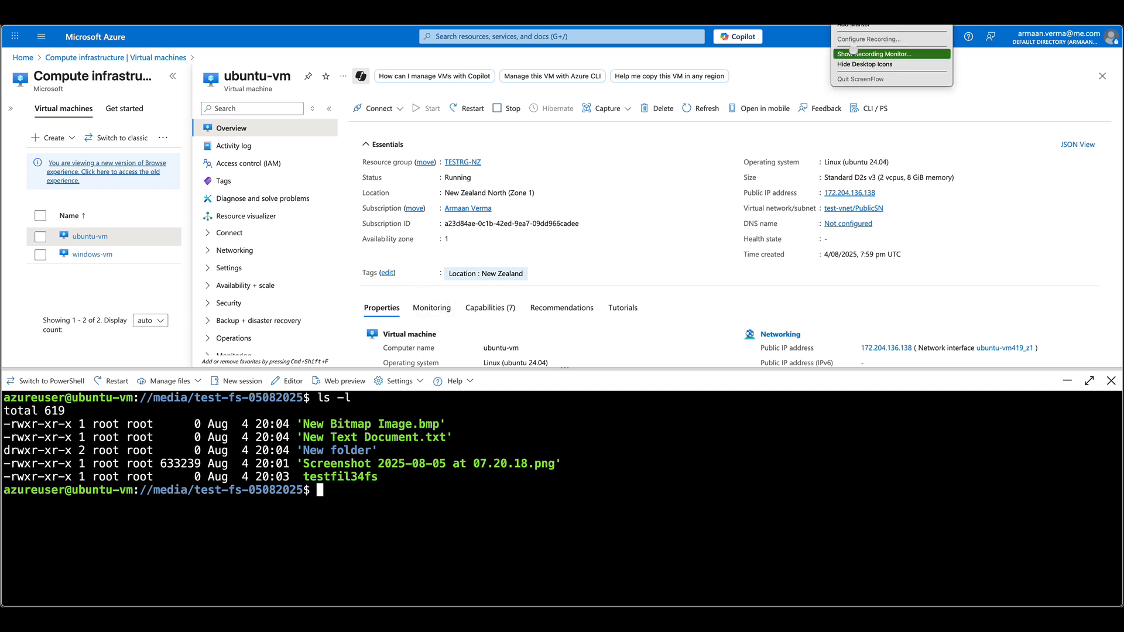